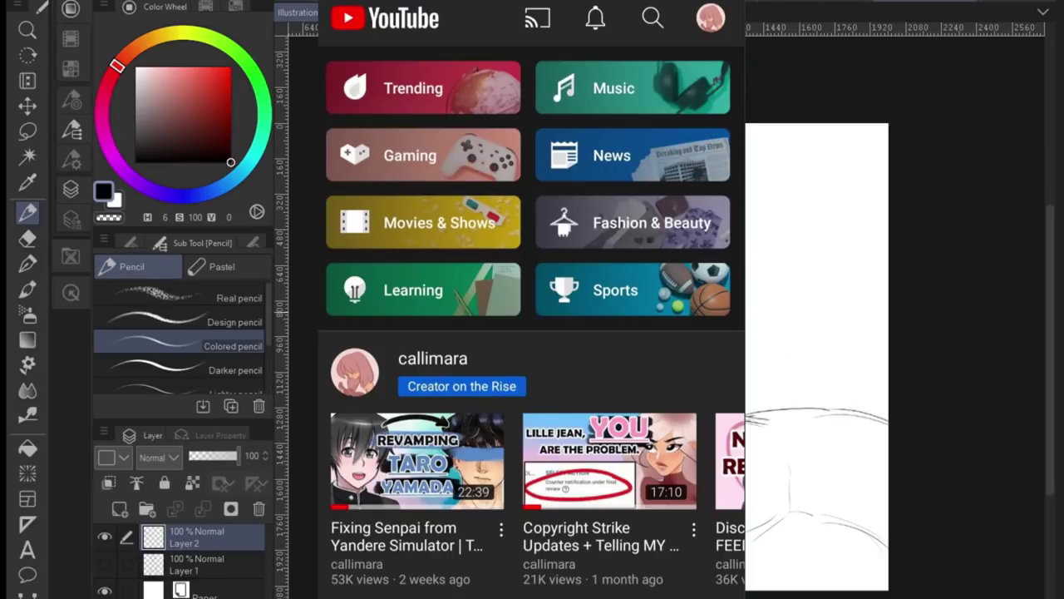
On a new layer, sketch the raised arm, bent at the elbow, with the hand roughed in beside the face.
key("ctrl+shift+n")
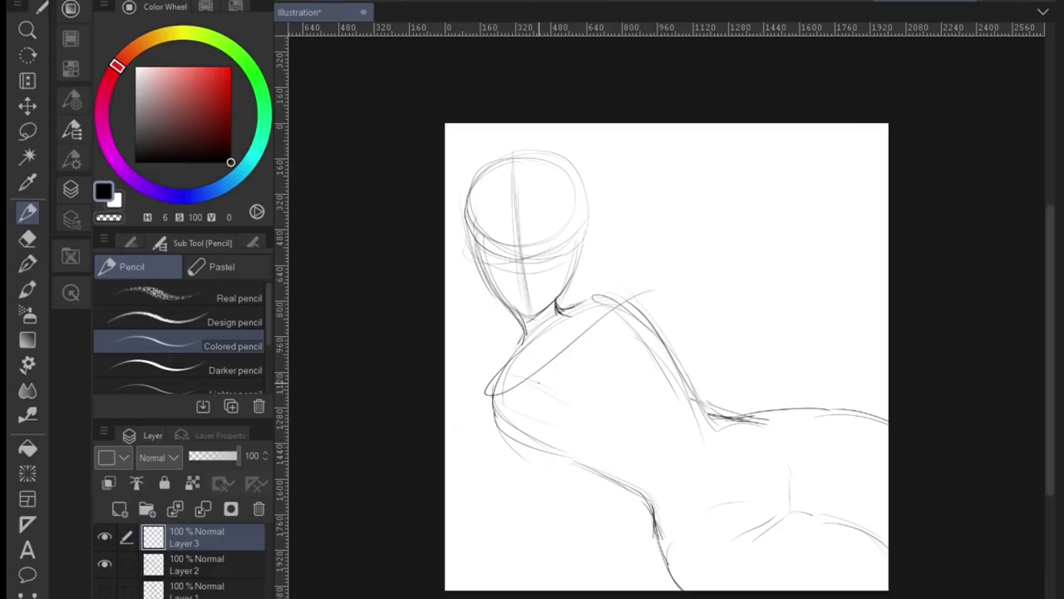
left_click_drag(645, 255, 716, 359)
left_click_drag(625, 295, 728, 391)
mouse_move(644, 267)
left_mouse_down()
mouse_move(719, 382)
mouse_move(756, 397)
mouse_move(739, 344)
left_mouse_up()
left_click_drag(687, 279, 760, 402)
left_click_drag(650, 266, 688, 343)
left_click_drag(670, 294, 730, 390)
left_click_drag(632, 249, 690, 362)
left_click_drag(596, 263, 665, 254)
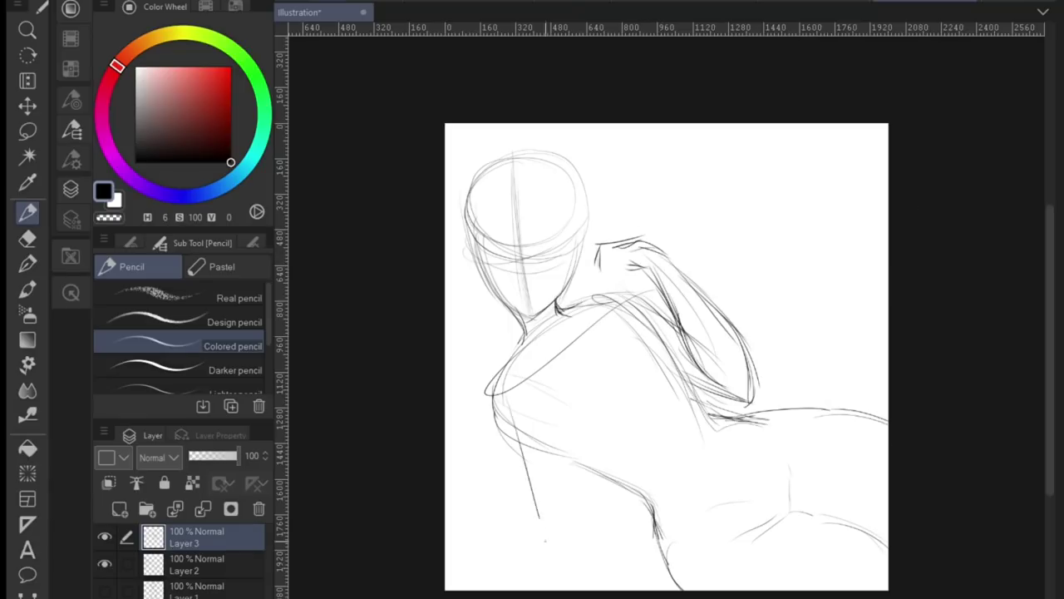
Sketch the other arm bent at the elbow and crossing the waist, with its hand resting on the hip.
left_click_drag(499, 379, 546, 542)
left_click_drag(657, 432, 566, 529)
left_click_drag(510, 396, 547, 547)
left_click_drag(692, 424, 552, 532)
left_click_drag(514, 358, 489, 424)
left_click_drag(491, 374, 544, 544)
left_click_drag(568, 406, 559, 498)
left_click_drag(549, 567, 685, 457)
left_click_drag(695, 387, 660, 420)
left_click_drag(640, 459, 727, 416)
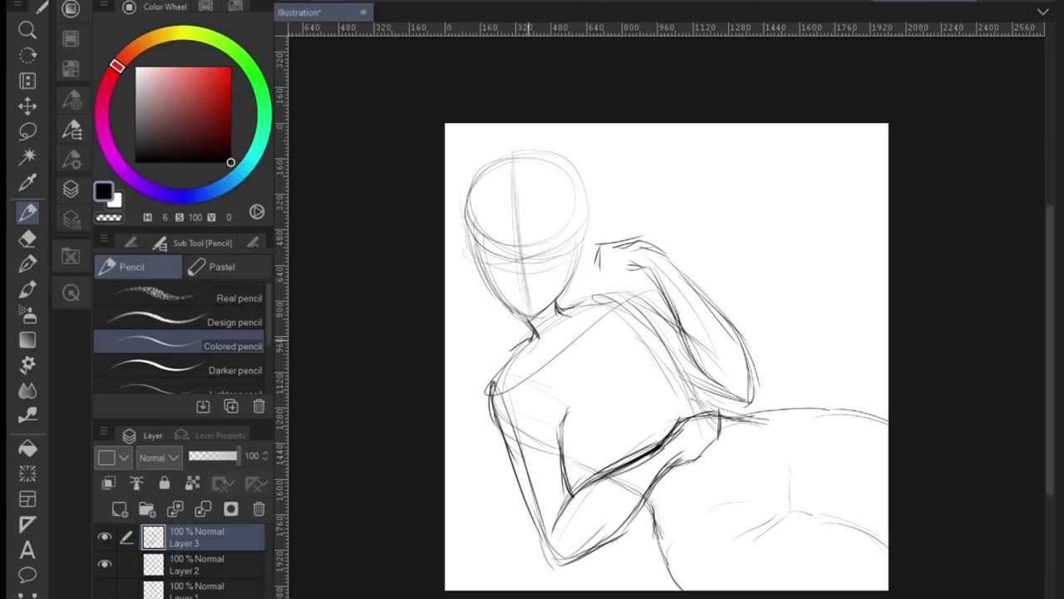
Reinforce both shoulder contours and add the chest crease lines on the torso.
left_click_drag(533, 323, 497, 369)
mouse_move(493, 357)
left_mouse_down()
mouse_move(508, 422)
mouse_move(565, 498)
left_mouse_up()
left_click_drag(549, 432, 586, 416)
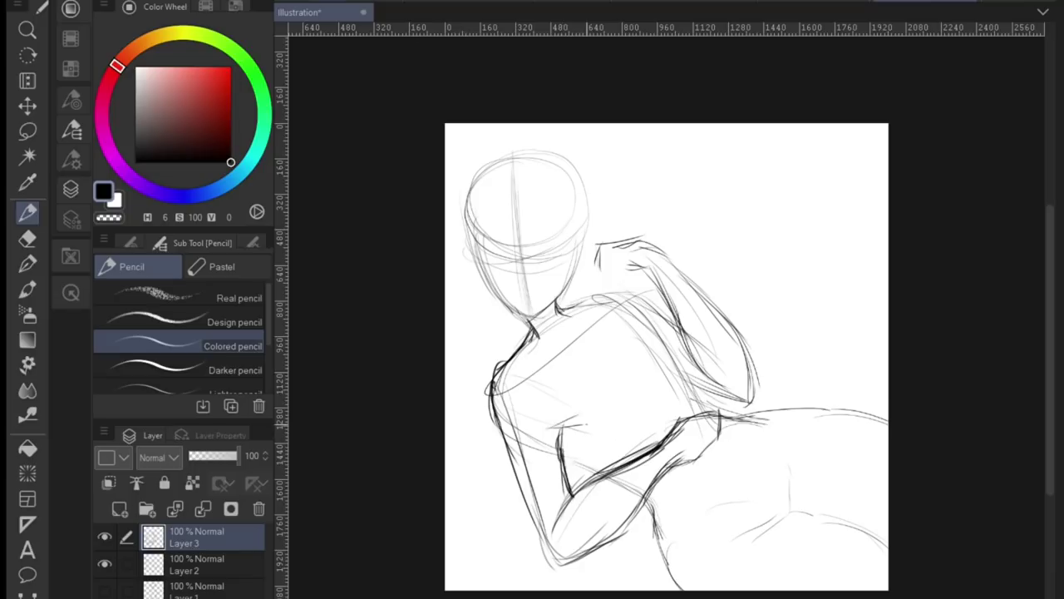
left_click_drag(603, 309, 682, 330)
left_click_drag(635, 314, 699, 400)
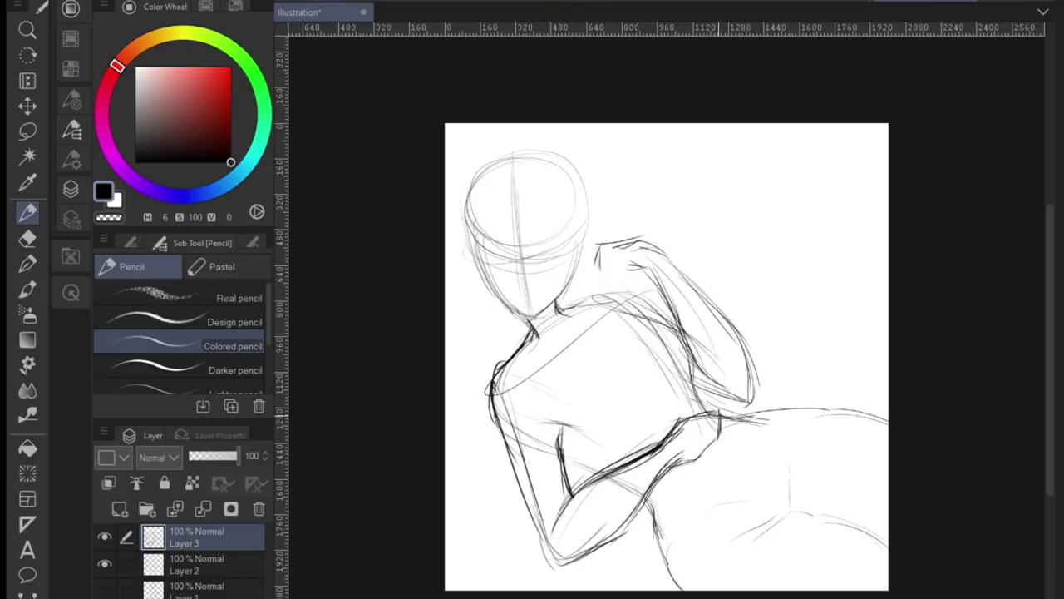
left_click_drag(570, 309, 656, 291)
left_click_drag(679, 329, 565, 304)
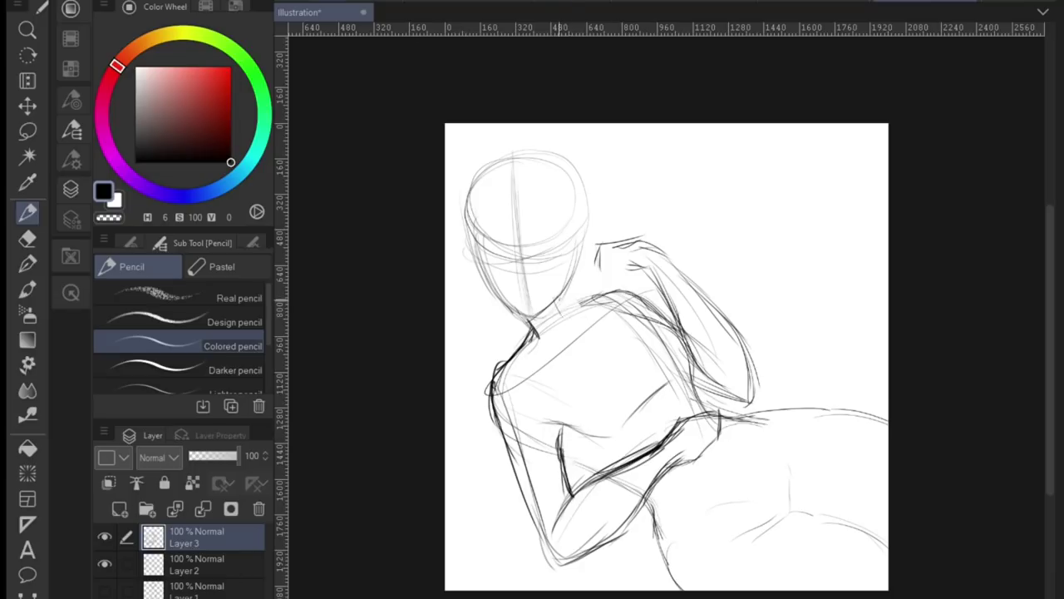
Redraw the raised wrist and hand higher so the fingers touch the side of the head, and firm up the forearm.
key("ctrl+z")
key("ctrl+z")
left_click_drag(661, 275, 693, 359)
left_click_drag(642, 221, 671, 263)
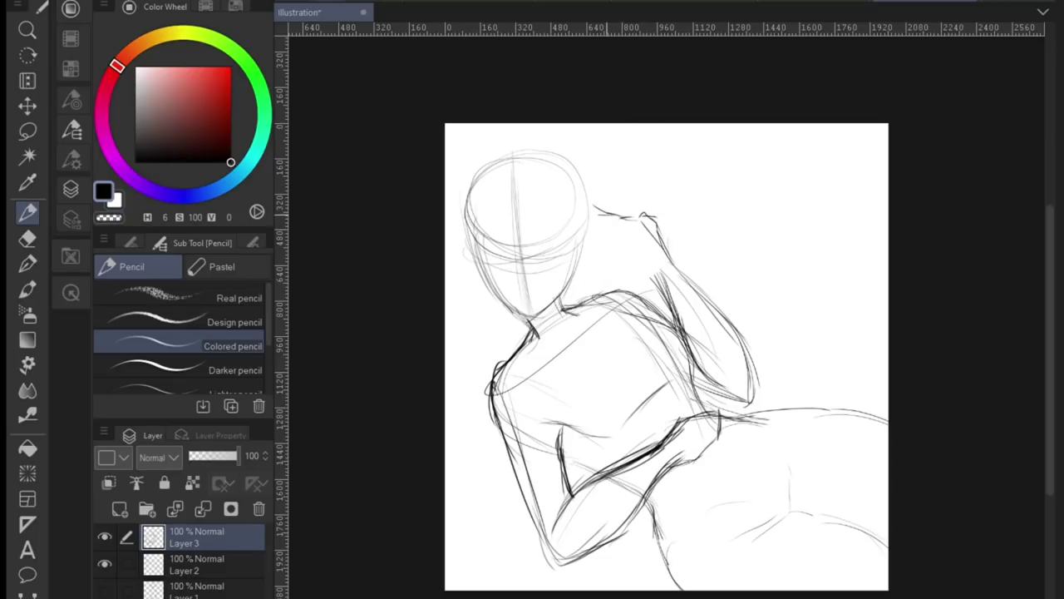
left_click_drag(626, 220, 638, 230)
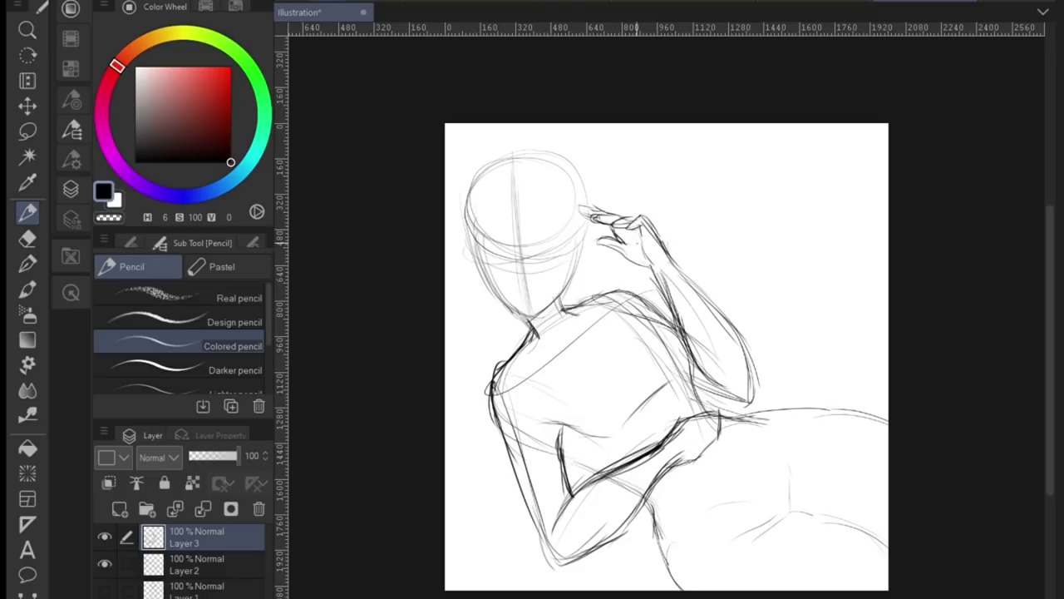
mouse_move(678, 249)
left_mouse_down()
mouse_move(740, 339)
mouse_move(699, 397)
left_mouse_up()
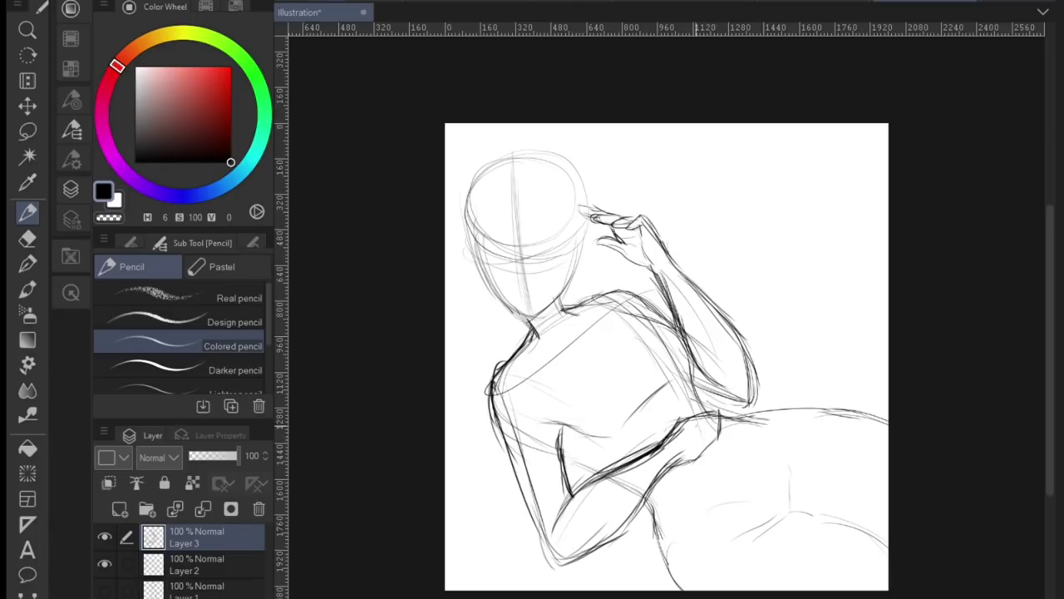
Undo the last few strokes and merge Layer 3 down into Layer 2.
key("ctrl+z")
key("ctrl+z")
key("ctrl+z")
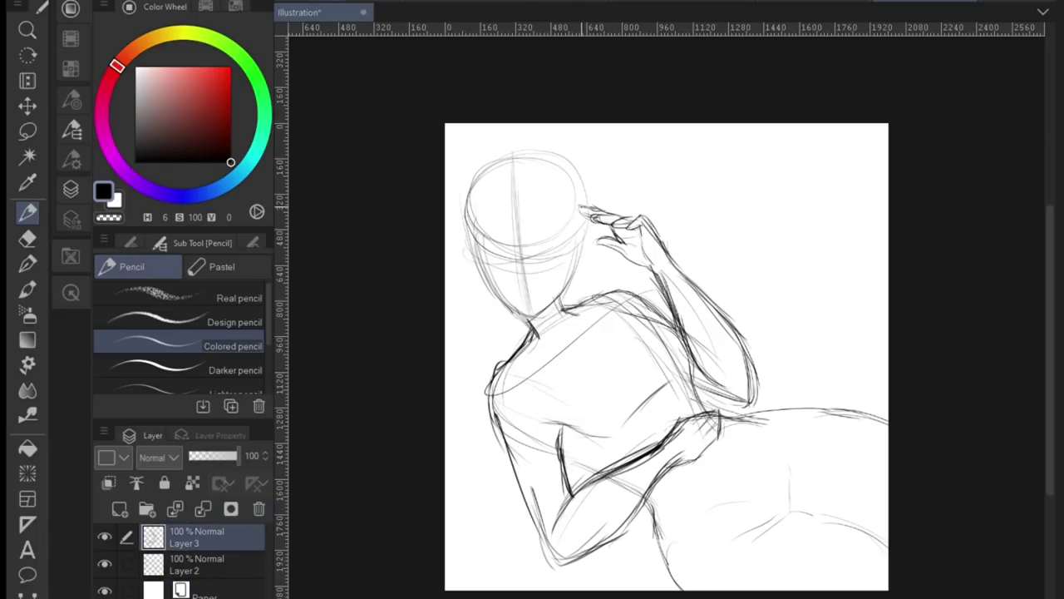
key("ctrl+e")
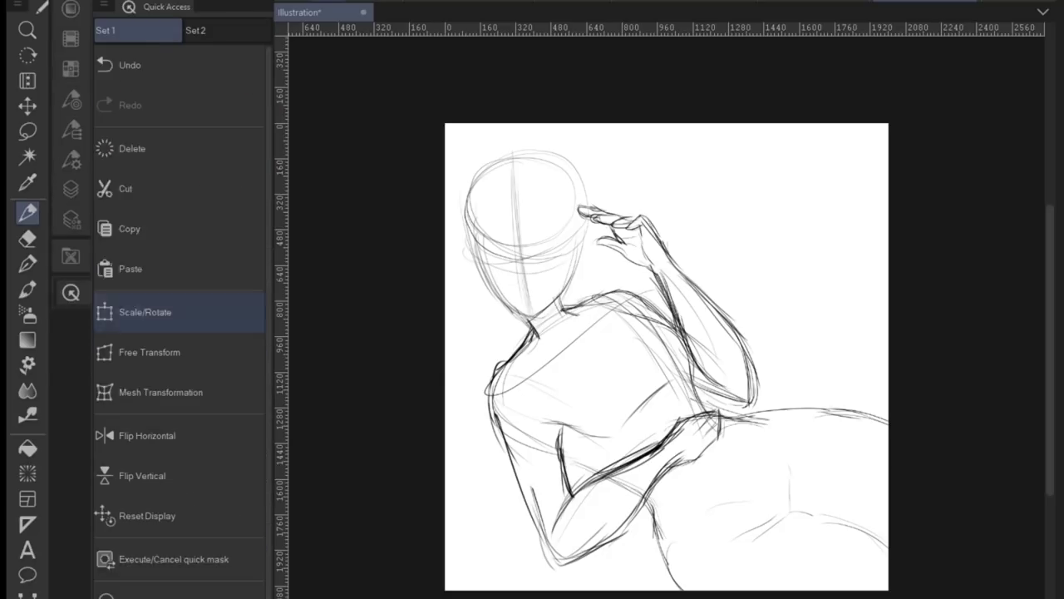
Scale the merged sketch down on the canvas and draw the long thigh extending toward the lower-right corner.
key("ctrl+t")
key("Return")
left_click_drag(873, 569, 648, 503)
mouse_move(798, 374)
left_mouse_down()
mouse_move(885, 491)
mouse_move(881, 570)
left_mouse_up()
left_click_drag(881, 482, 748, 574)
left_click_drag(722, 540, 615, 547)
key("ctrl+z")
mouse_move(853, 547)
left_mouse_down()
mouse_move(720, 590)
mouse_move(886, 548)
left_mouse_up()
key("ctrl+z")
key("ctrl+z")
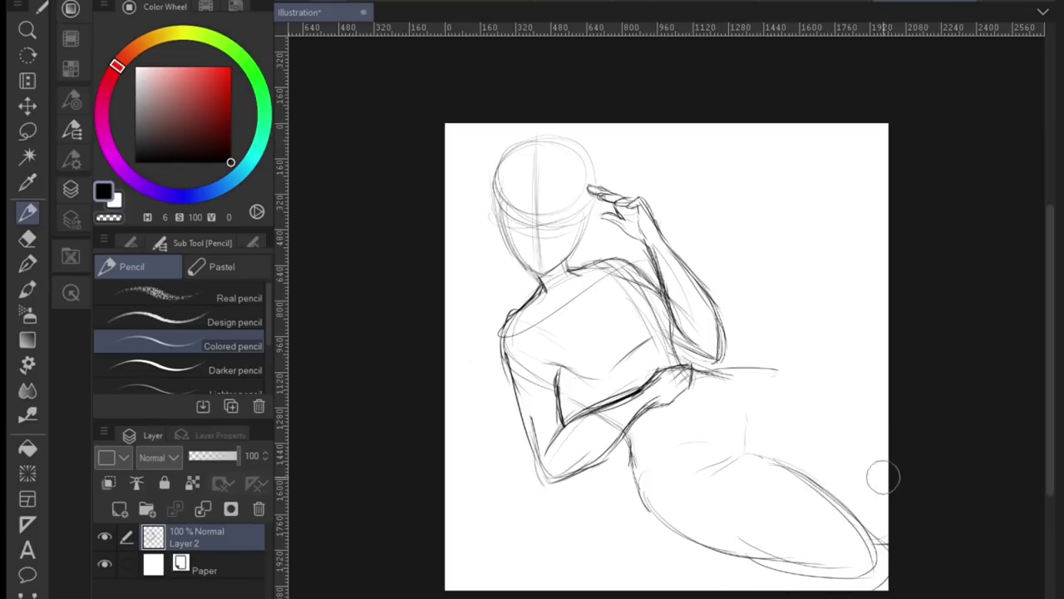
Draw the outer hip curve down to the knee and rough in the leg lines at the canvas's bottom edge.
left_click_drag(819, 394, 881, 566)
mouse_move(786, 585)
left_mouse_down()
mouse_move(884, 542)
mouse_move(730, 589)
left_mouse_up()
key("ctrl+z")
key("ctrl+z")
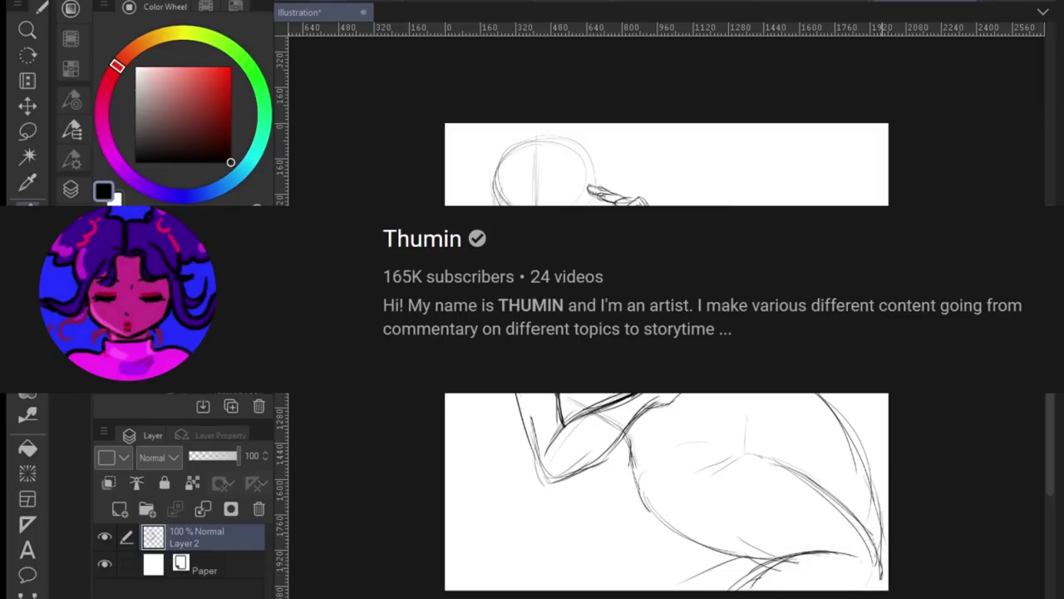
left_click_drag(886, 534, 861, 590)
Flip the view horizontally and rework the knee, hip and lower thigh outlines.
key("h")
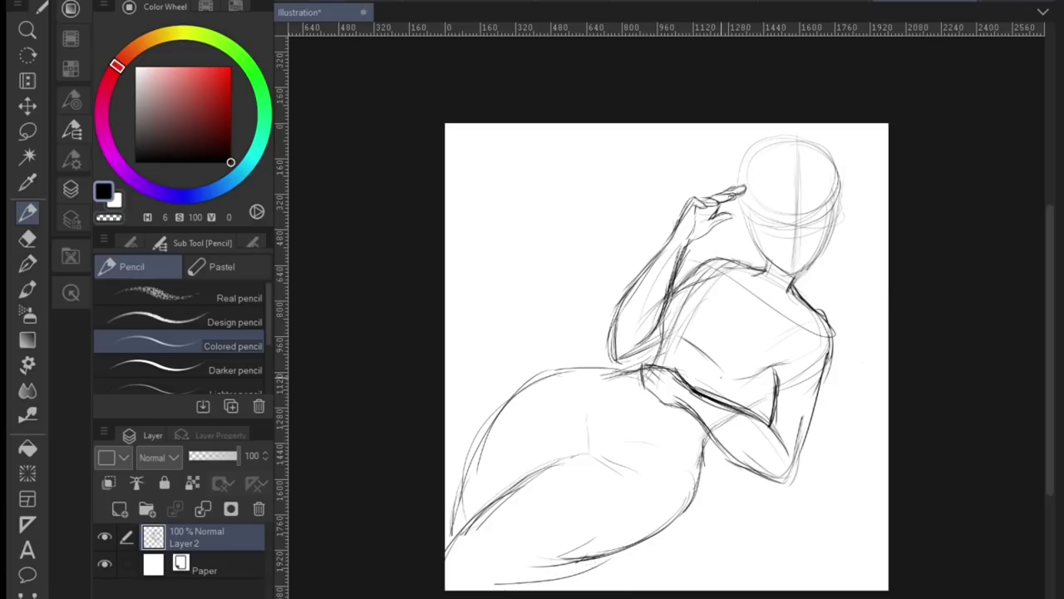
mouse_move(637, 550)
left_mouse_down()
mouse_move(456, 574)
mouse_move(487, 440)
left_mouse_up()
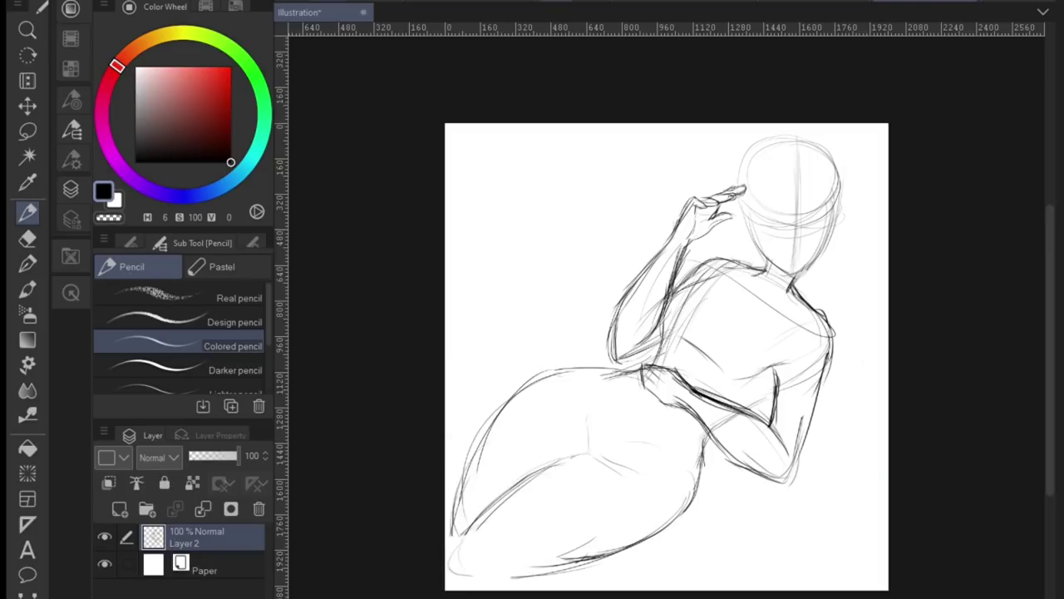
left_click_drag(449, 487, 557, 372)
left_click_drag(470, 574, 665, 536)
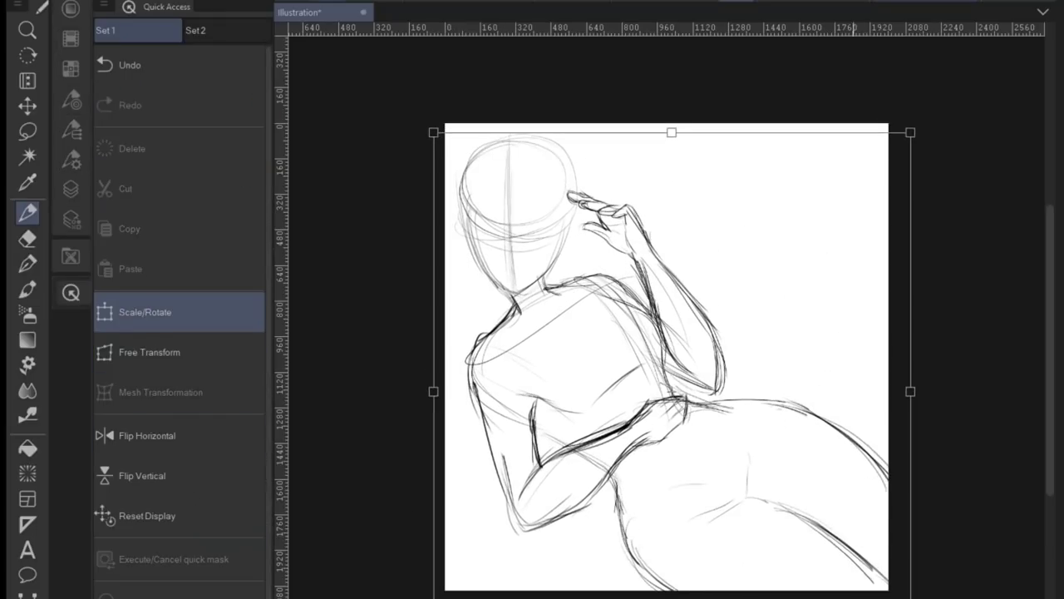
Resize and skew the whole sketch with Scale/Rotate and Free Transform so the figure fits inside the canvas.
key("Return")
left_click(150, 352)
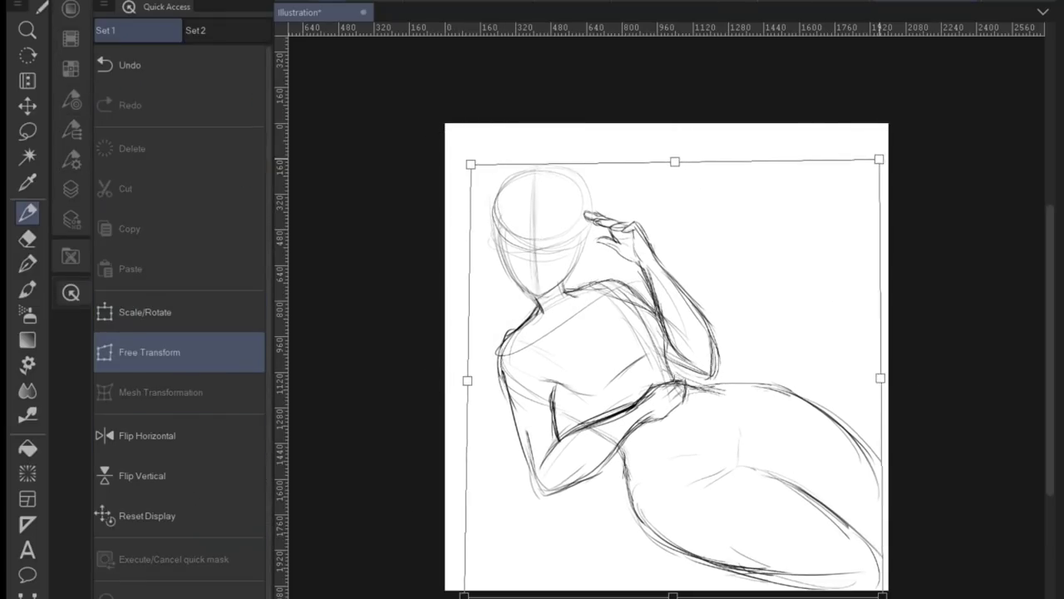
key("Return")
left_click(150, 351)
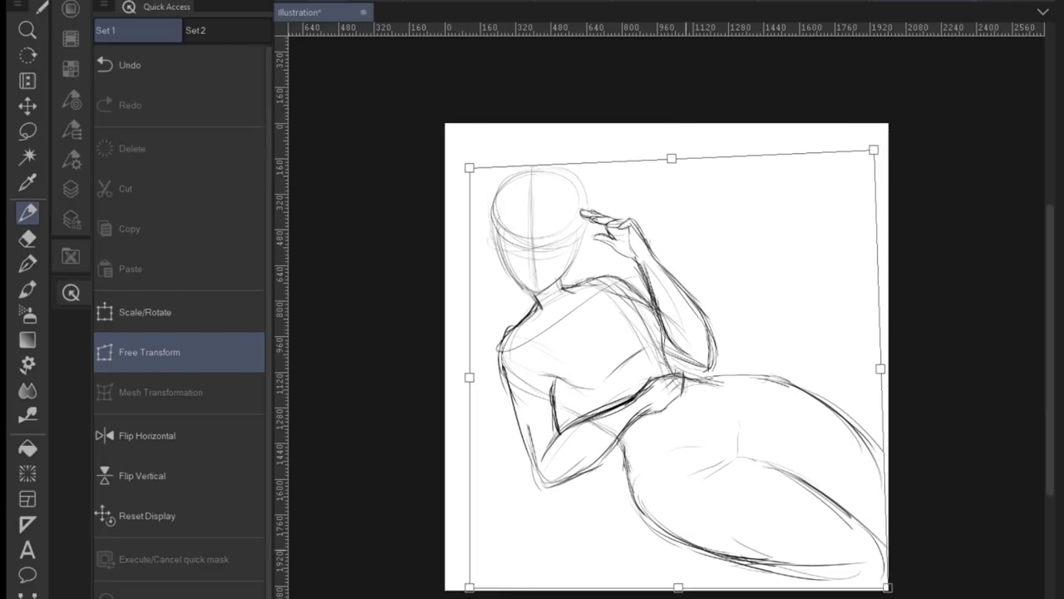
key("Return")
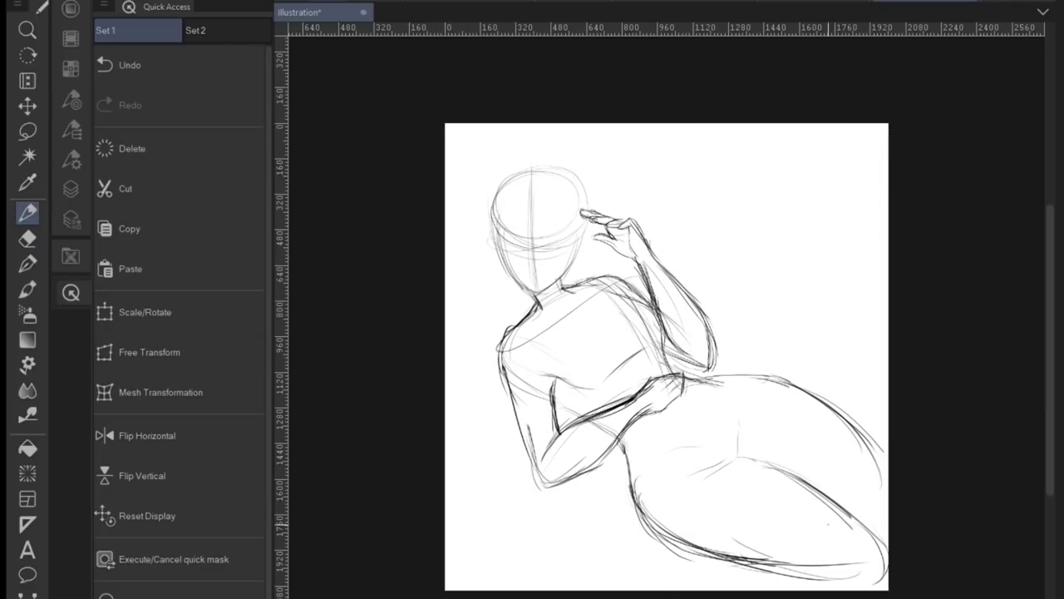
Erase the outer hip line and redraw it as a rounder curve running down to the knee.
key("e")
left_click_drag(827, 424, 859, 430)
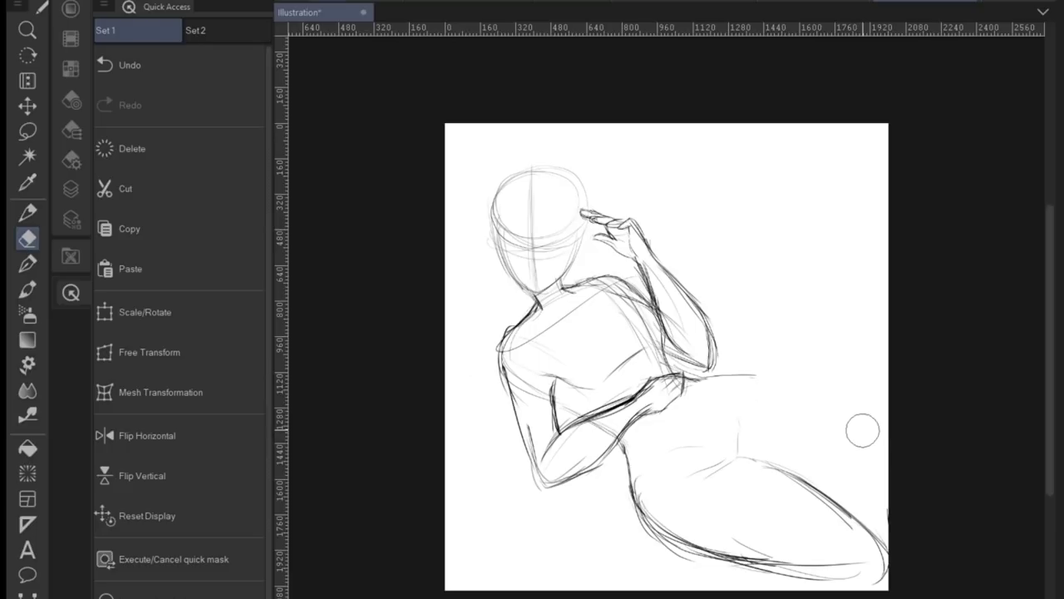
key("ctrl+z")
key("p")
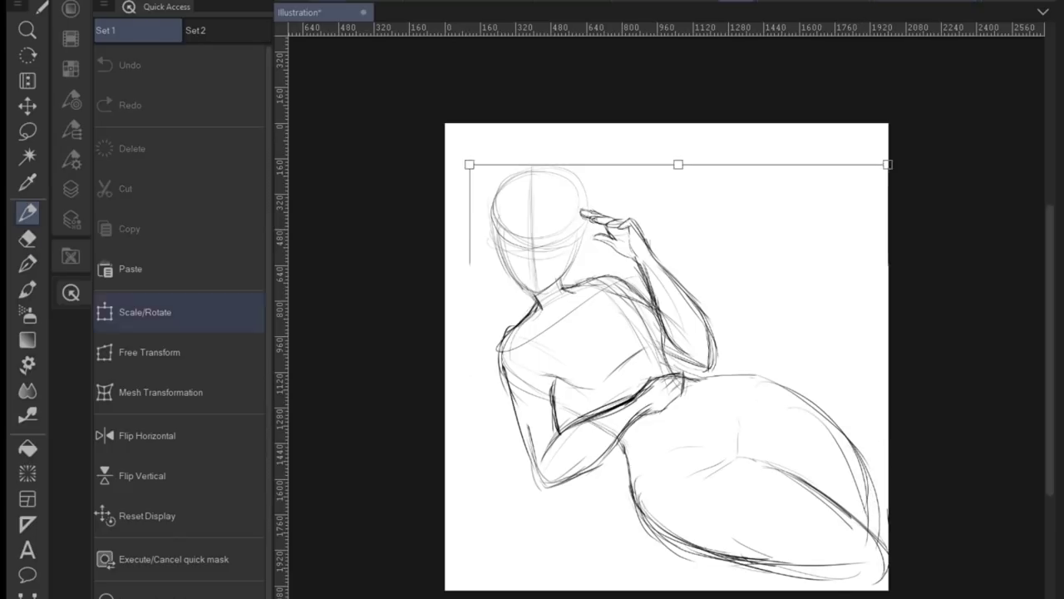
Rotate the whole sketch clockwise so the figure stands more upright on the canvas.
key("ctrl+t")
left_click_drag(881, 515, 823, 574)
key("Return")
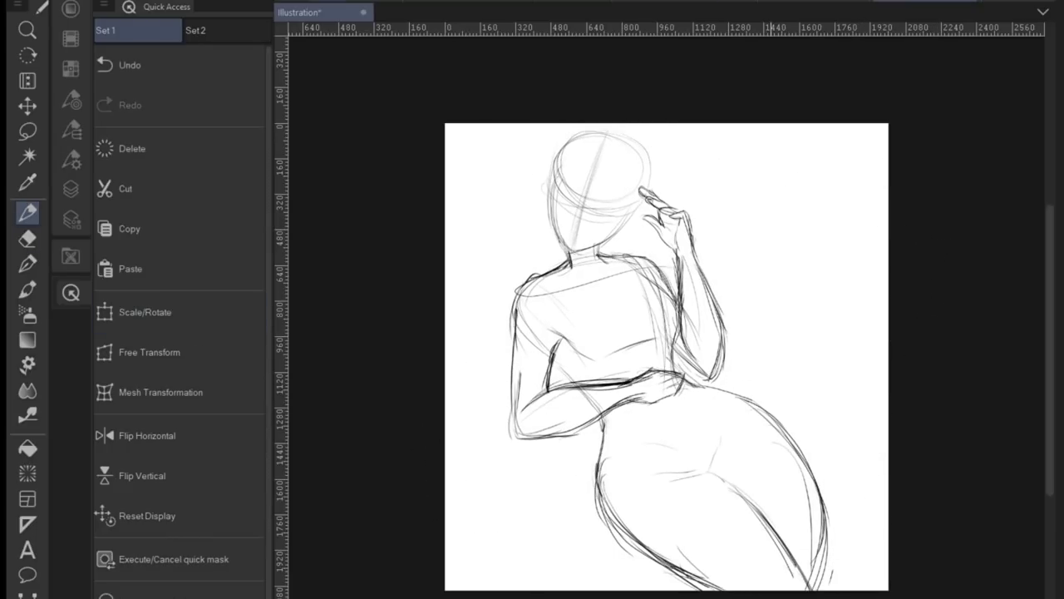
Erase the rough hip and thigh lines and redraw both outer contours down to the canvas's bottom edge.
key("e")
left_click_drag(613, 480, 749, 582)
key("p")
left_click_drag(609, 512, 695, 589)
left_click_drag(599, 456, 665, 565)
key("e")
left_click_drag(831, 462, 823, 594)
key("p")
left_click_drag(778, 438, 808, 568)
Erase the hand resting on the hip and redraw it with cleaner wrist, forearm and finger lines.
scroll(619, 378, "up", 3)
key("e")
left_click_drag(678, 374, 629, 368)
key("p")
left_click_drag(561, 384, 652, 362)
left_click_drag(609, 394, 691, 370)
left_click_drag(580, 431, 668, 415)
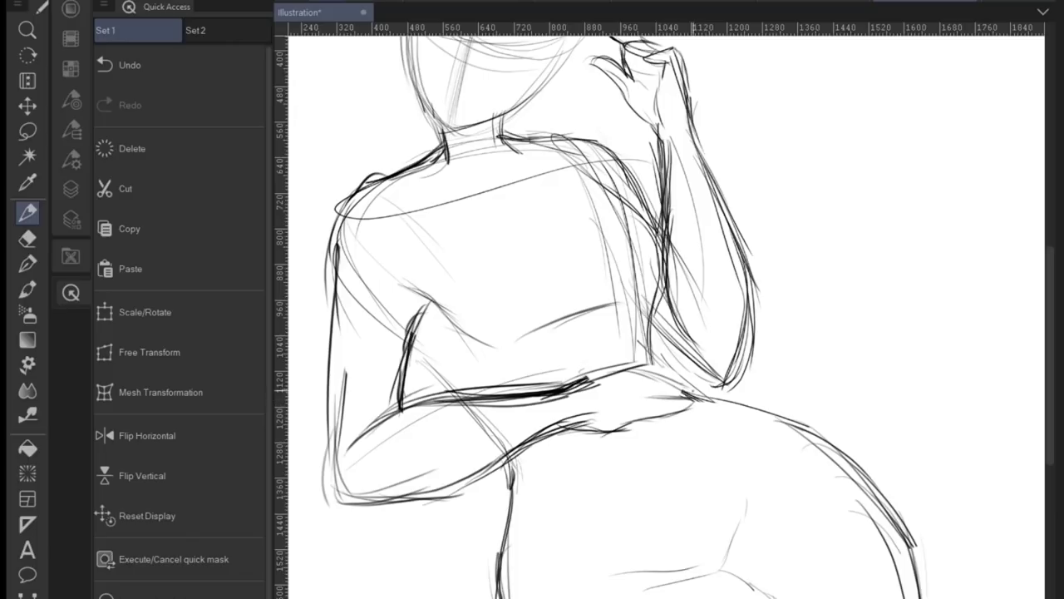
mouse_move(647, 379)
left_mouse_down()
mouse_move(707, 401)
mouse_move(713, 394)
mouse_move(699, 381)
left_mouse_up()
key("ctrl+z")
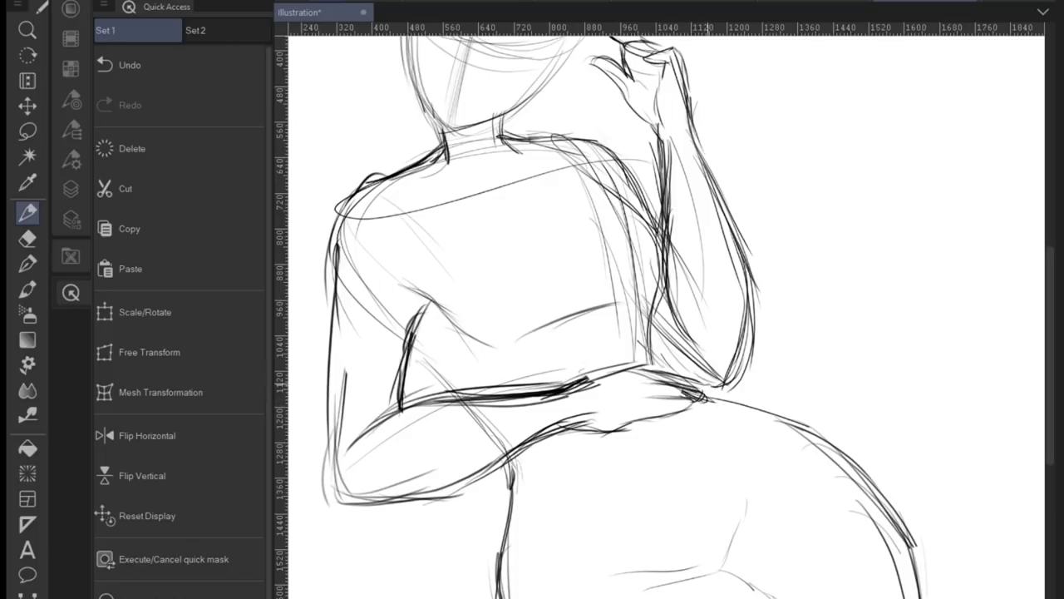
Clean up the stray lines around the lower wrist and redraw the underside of the hand on the hip.
key("e")
left_click_drag(582, 449, 566, 435)
left_click_drag(574, 382, 596, 352)
key("p")
left_click_drag(542, 433, 623, 416)
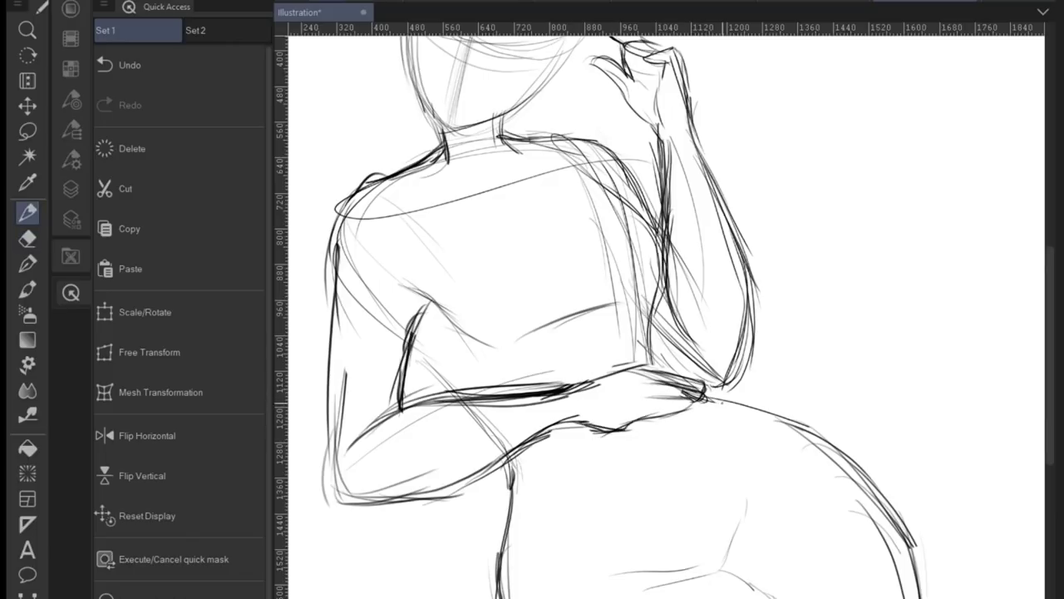
scroll(777, 490, "down", 5)
scroll(810, 509, "up", 2)
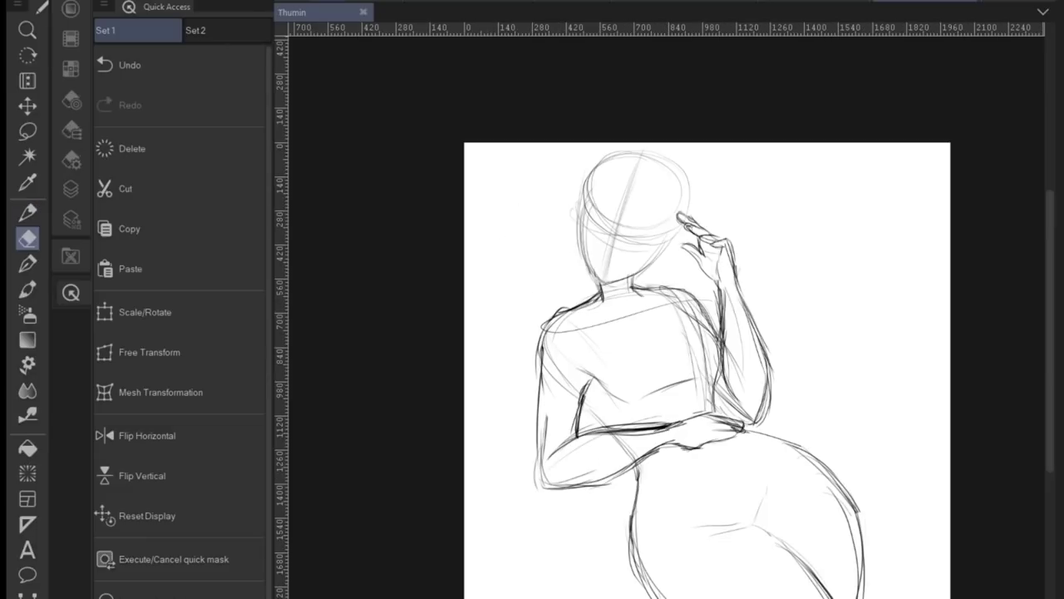
Redraw the outer hip and thigh as a wider curve and erase the old contour inside it.
key("p")
left_click_drag(766, 437, 880, 582)
left_click_drag(823, 467, 873, 597)
key("e")
left_click_drag(881, 529, 877, 596)
key("p")
left_click_drag(773, 438, 849, 503)
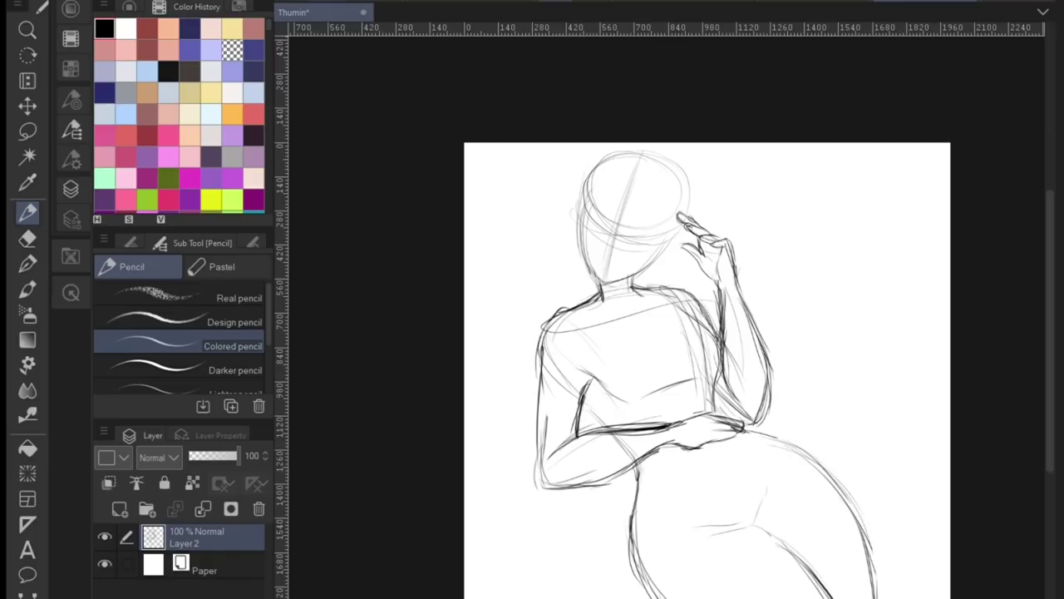
Free Transform the whole sketch so its upper part becomes wider than its lower part, and bring back the color wheel.
key("ctrl+shift+t")
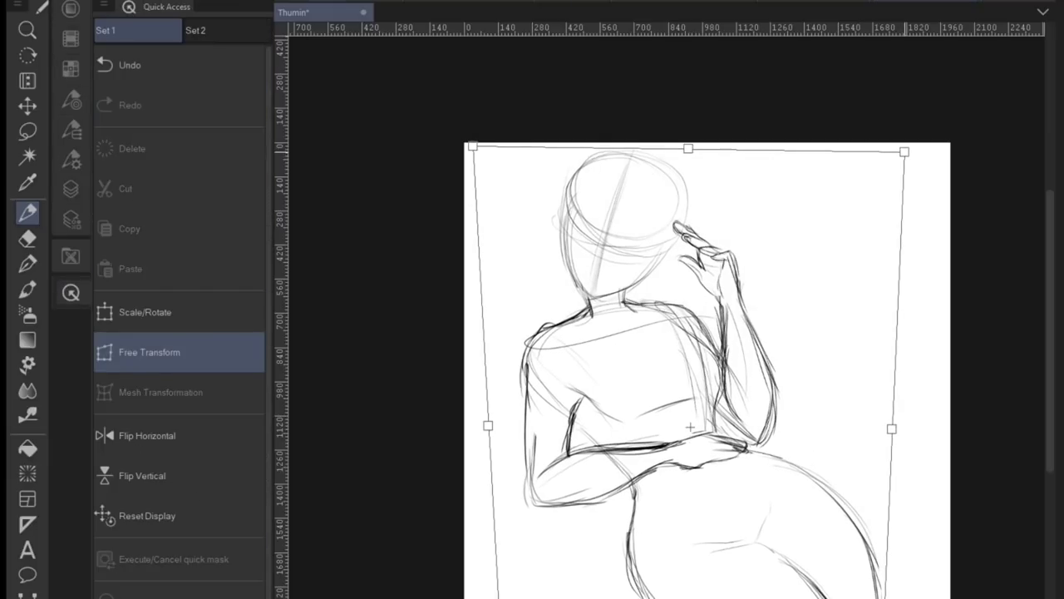
key("Return")
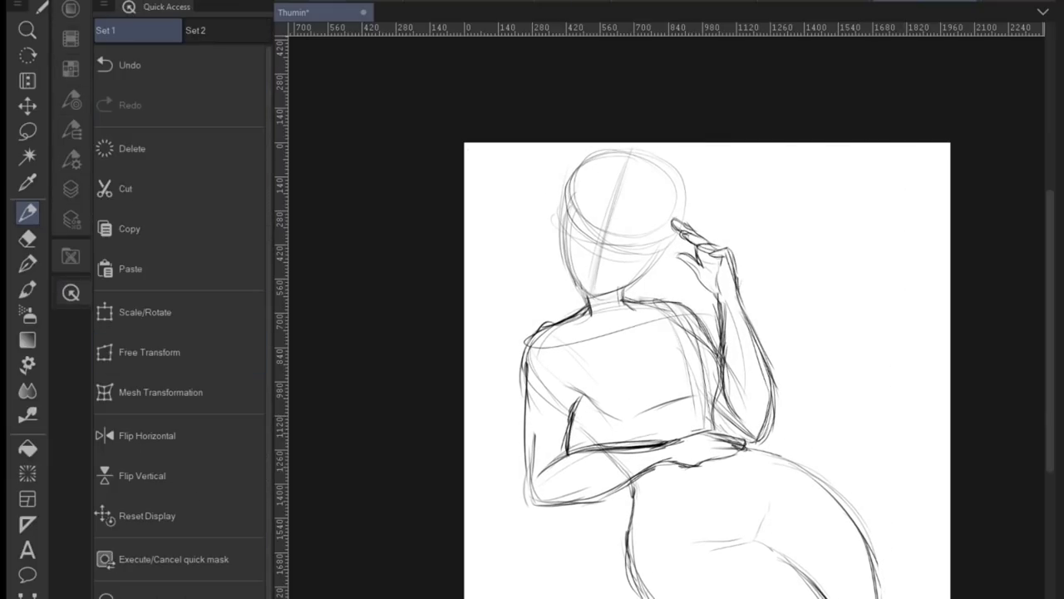
left_click(71, 8)
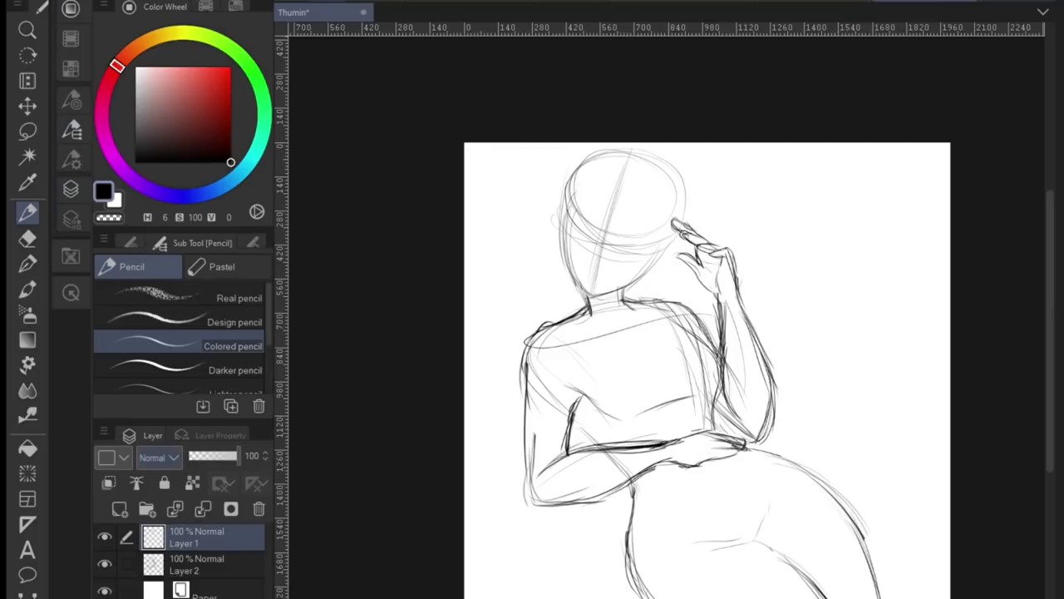
On Layer 1, draw the dark upper eyelid lines of both eyes along the face's eye guideline.
scroll(665, 345, "up", 3)
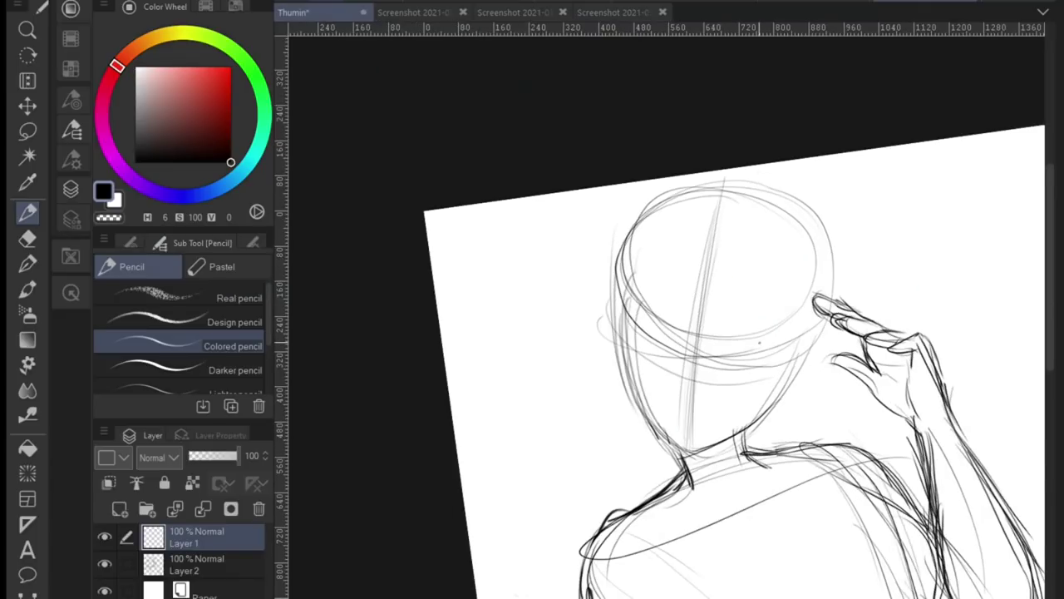
scroll(665, 333, "up", 2)
left_click_drag(673, 326, 775, 313)
scroll(731, 266, "up", 2)
left_click_drag(771, 226, 844, 211)
left_click_drag(632, 247, 700, 243)
left_click_drag(773, 226, 844, 211)
left_click_drag(603, 236, 676, 233)
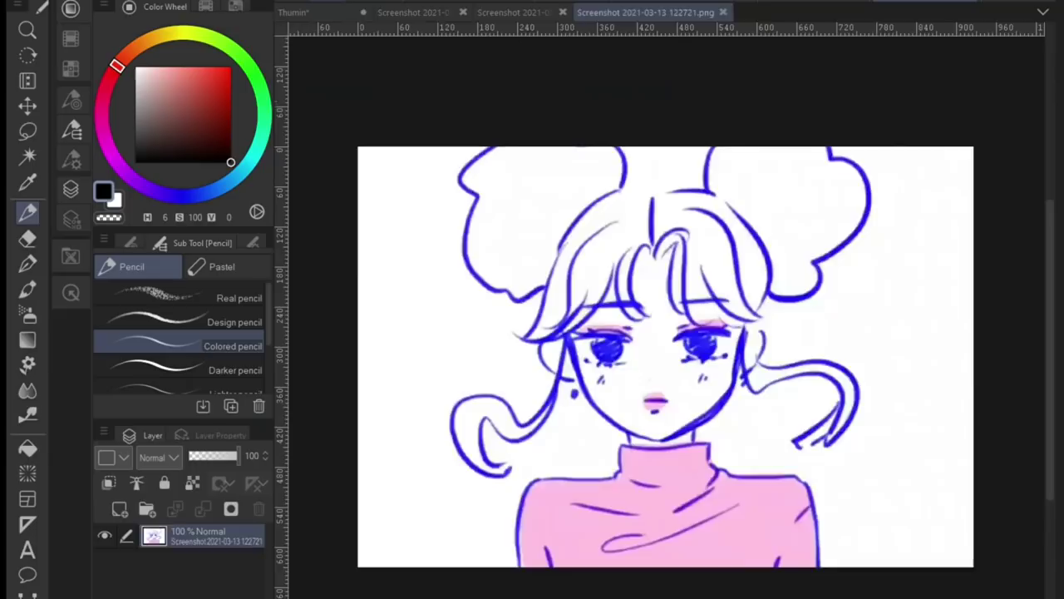
Return to the Thumin drawing and draw the lower lids and outer corners of both eyes.
key("ctrl+Tab")
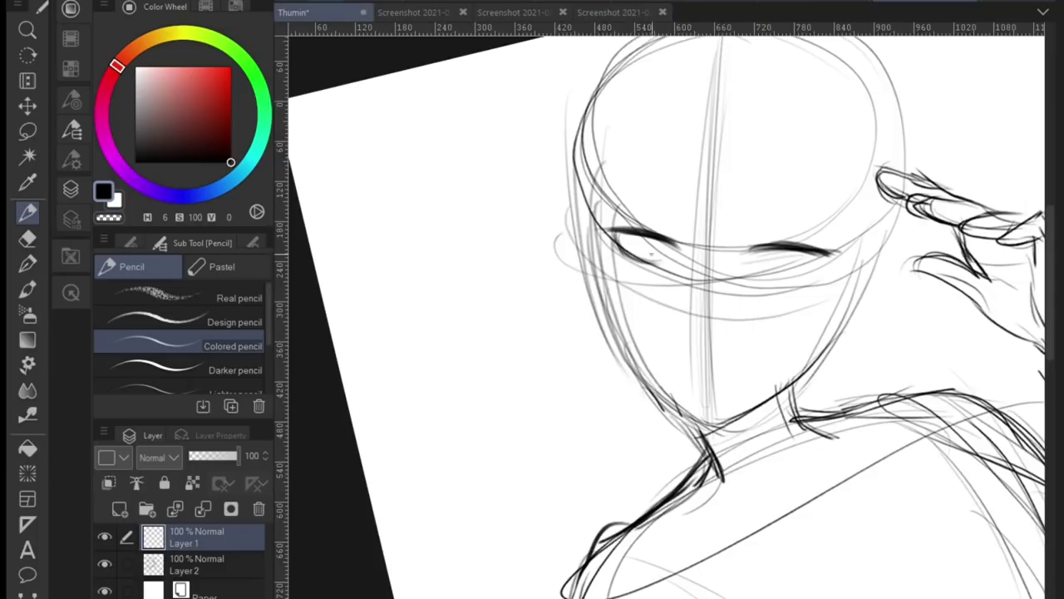
left_click_drag(763, 276, 809, 274)
scroll(749, 274, "up", 2)
left_click_drag(797, 124, 730, 176)
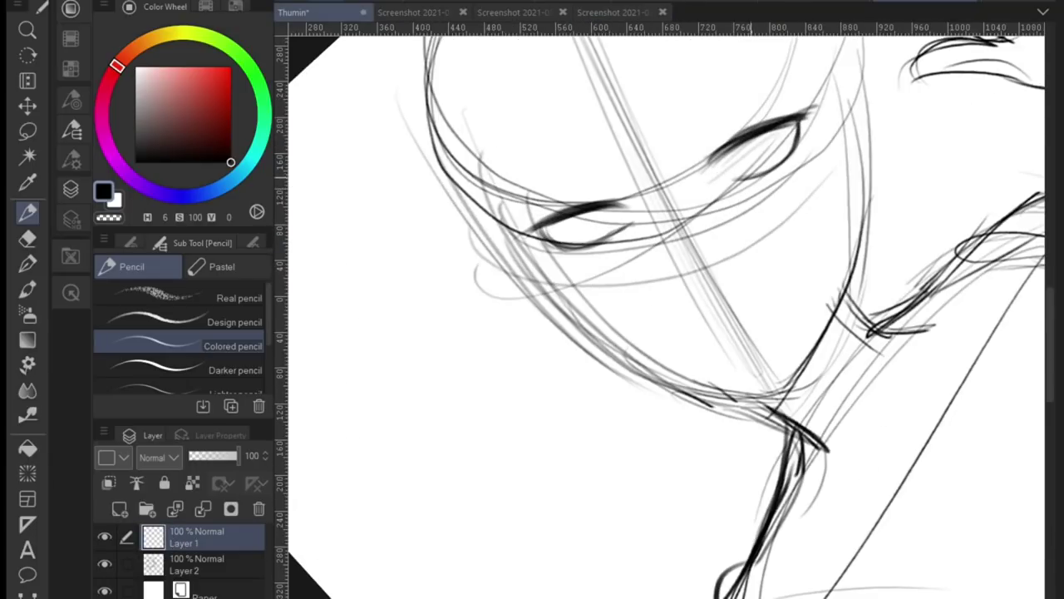
left_click_drag(537, 242, 585, 234)
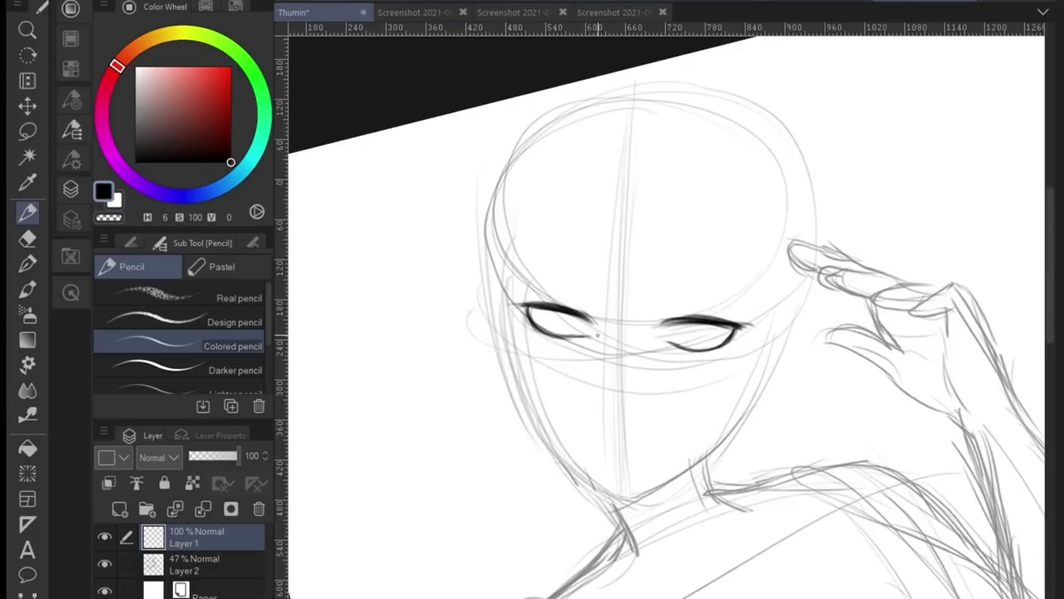
Draw the irises inside both eyes and sketch the nose bridge and nostrils along the face's center guideline.
key("ctrl+0")
scroll(597, 335, "up", 5)
scroll(665, 324, "up", 1)
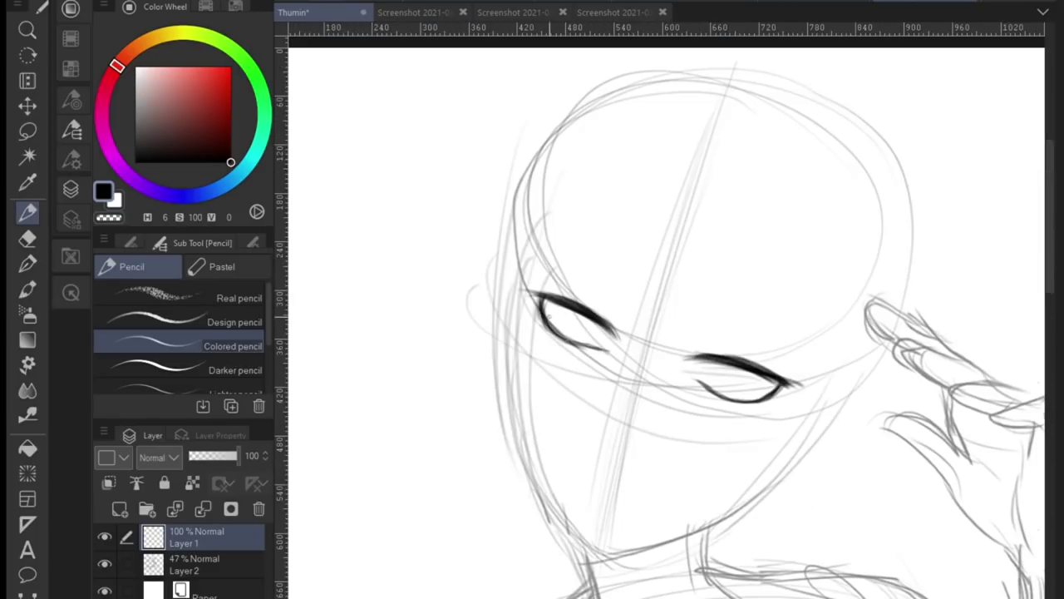
mouse_move(725, 366)
left_mouse_down()
mouse_move(748, 398)
mouse_move(766, 395)
left_mouse_up()
key("ctrl+0")
scroll(665, 324, "up", 5)
mouse_move(459, 203)
left_mouse_down()
mouse_move(495, 211)
mouse_move(483, 241)
left_mouse_up()
left_click_drag(740, 305, 758, 311)
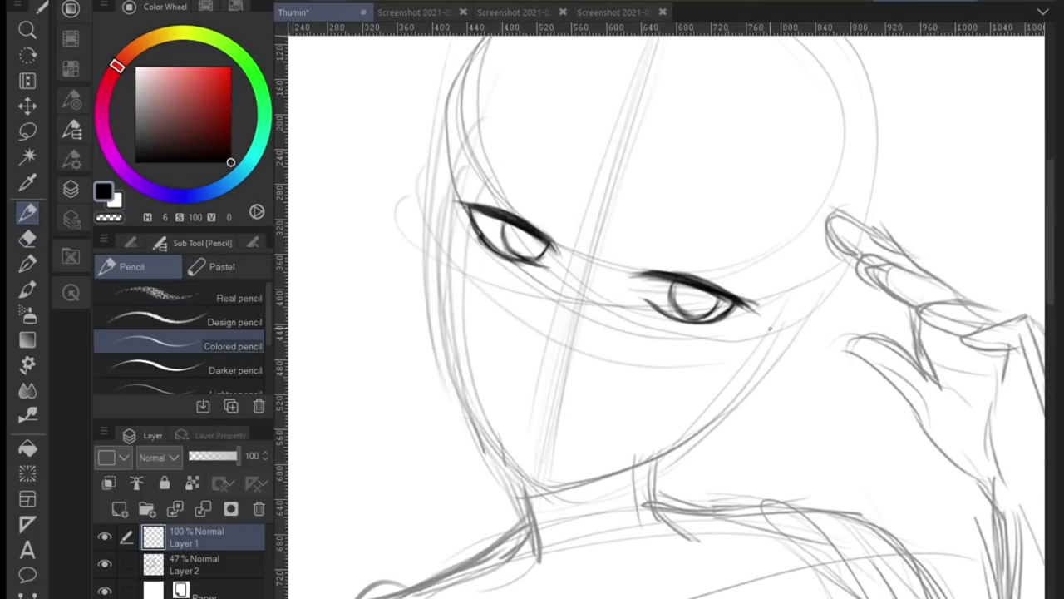
left_click_drag(468, 208, 480, 238)
scroll(474, 216, "down", 2)
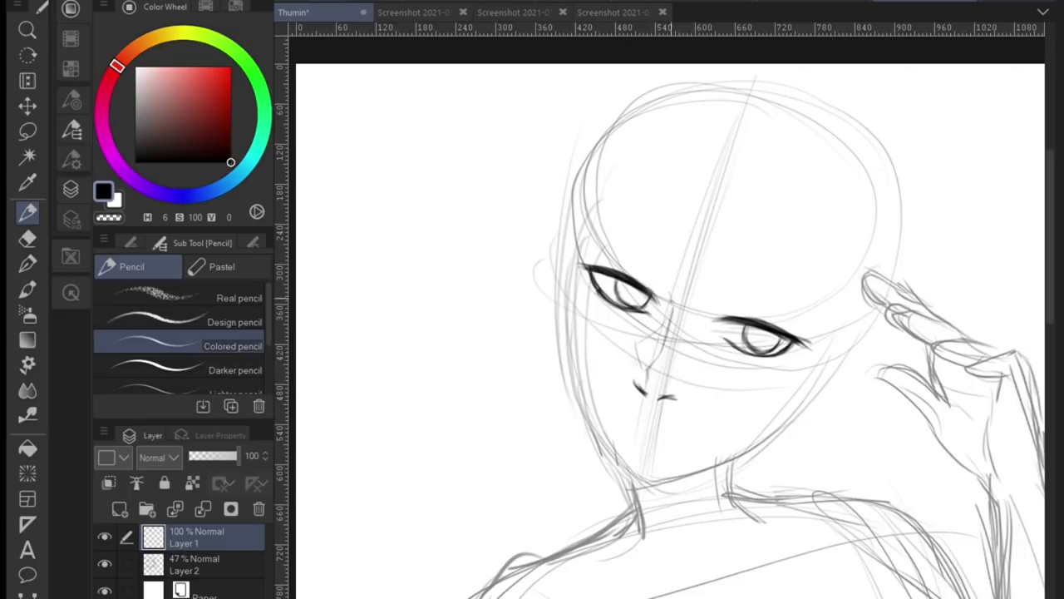
Lasso the drawn eyes on Layer 1 and transform them to adjust their fit on the face.
scroll(675, 299, "down", 2)
scroll(682, 292, "up", 2)
key("m")
left_click_drag(582, 218, 803, 358)
key("ctrl+t")
key("Return")
scroll(665, 333, "down", 2)
key("ctrl+t")
key("Return")
Check the reference screenshots and rework the sloping eyebrow line above the eye nearest the raised hand.
key("e")
key("p")
key("ctrl+shift+Tab")
key("ctrl+Tab")
scroll(711, 275, "up", 1)
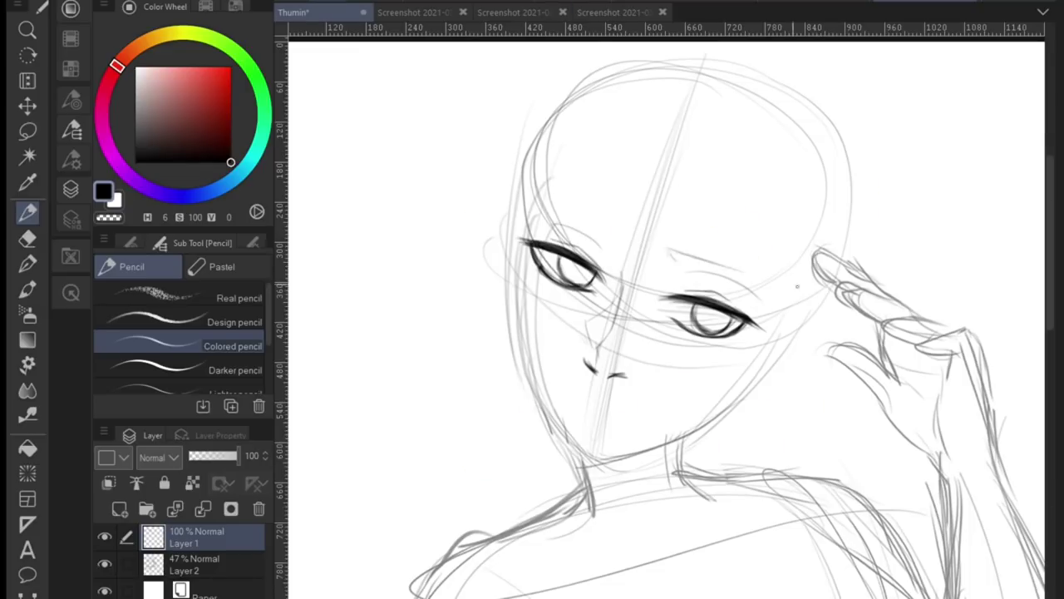
left_click_drag(672, 270, 747, 289)
key("ctrl+shift+Tab")
key("ctrl+shift+Tab")
key("ctrl+shift+Tab")
key("ctrl+shift+Tab")
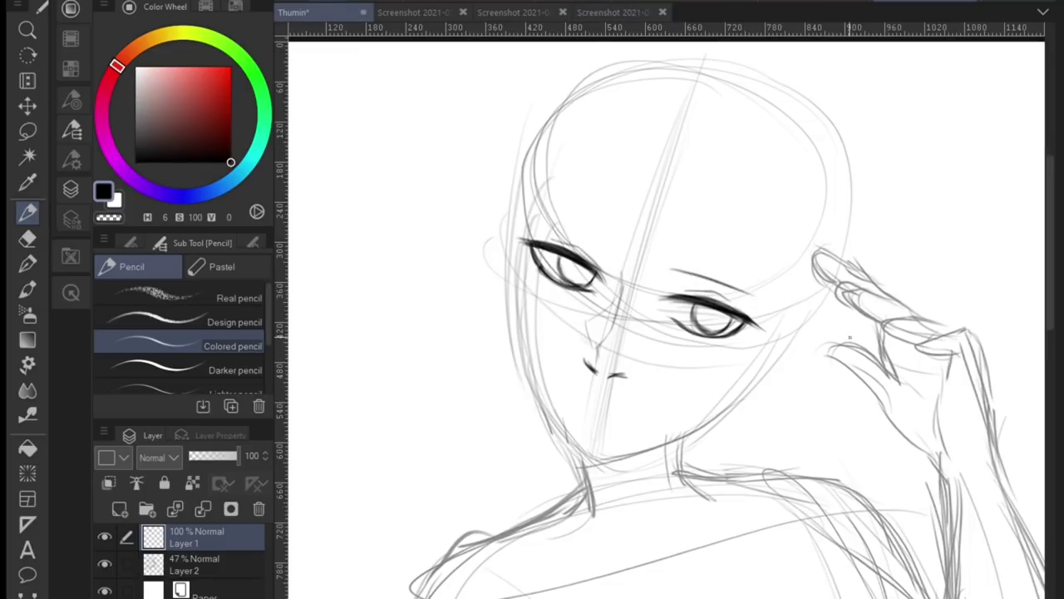
key("ctrl+z")
left_click_drag(669, 266, 728, 285)
key("ctrl+z")
left_click_drag(668, 266, 731, 287)
key("ctrl+z")
left_click_drag(670, 268, 748, 291)
Draw the eyebrow above the other eye and clean up the face lines around it.
scroll(649, 219, "up", 2)
left_click_drag(429, 117, 562, 209)
mouse_move(477, 205)
left_mouse_down()
mouse_move(579, 233)
mouse_move(599, 265)
left_mouse_up()
mouse_move(472, 207)
left_mouse_down()
mouse_move(591, 265)
mouse_move(504, 155)
mouse_move(374, 155)
left_mouse_up()
key("e")
key("p")
mouse_move(541, 190)
left_mouse_down()
mouse_move(453, 178)
mouse_move(572, 250)
left_mouse_up()
scroll(622, 257, "down", 2)
Finish the mouth line beneath the nose, then lasso the mouth and transform it.
key("m")
key("ctrl+t")
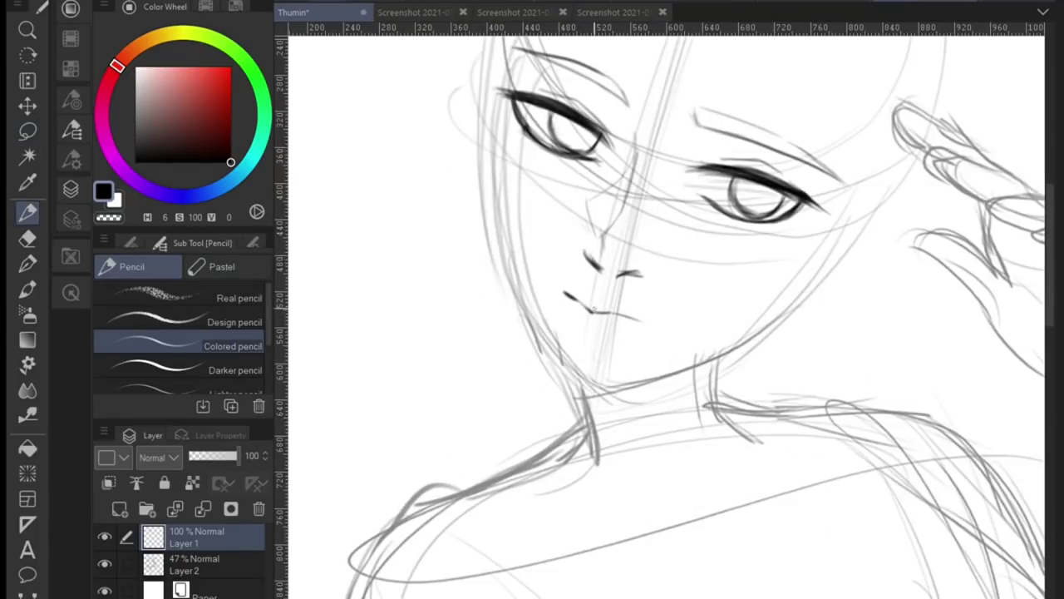
left_click_drag(635, 319, 651, 326)
key("m")
left_click_drag(567, 290, 630, 332)
key("ctrl+t")
key("Return")
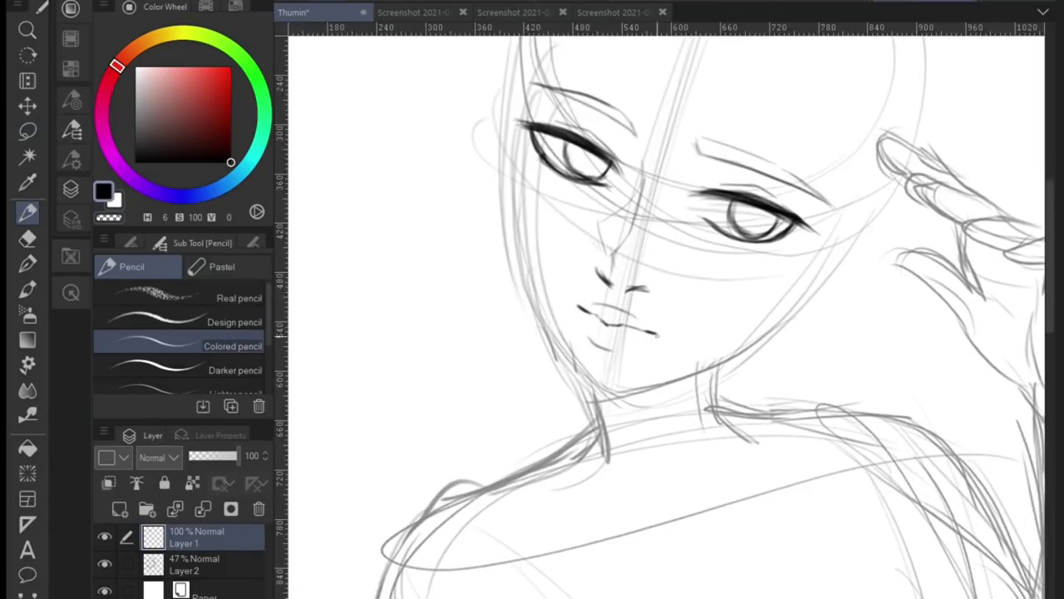
Rotate and mirror the canvas view, then rework the eyebrow over the eye nearest the raised hand.
scroll(665, 308, "up", 2)
scroll(757, 316, "down", 5)
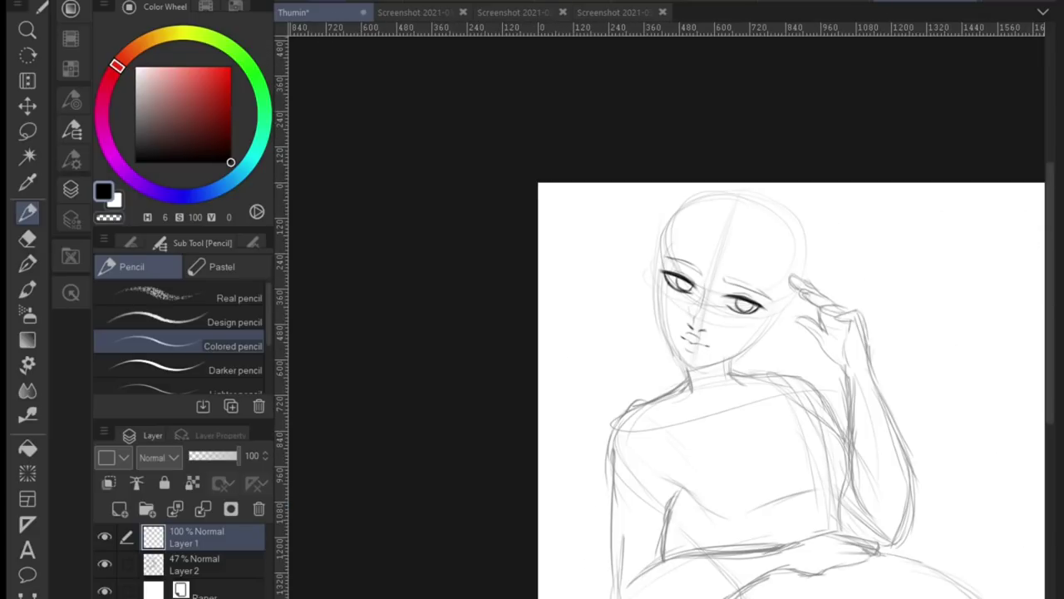
scroll(814, 299, "up", 5)
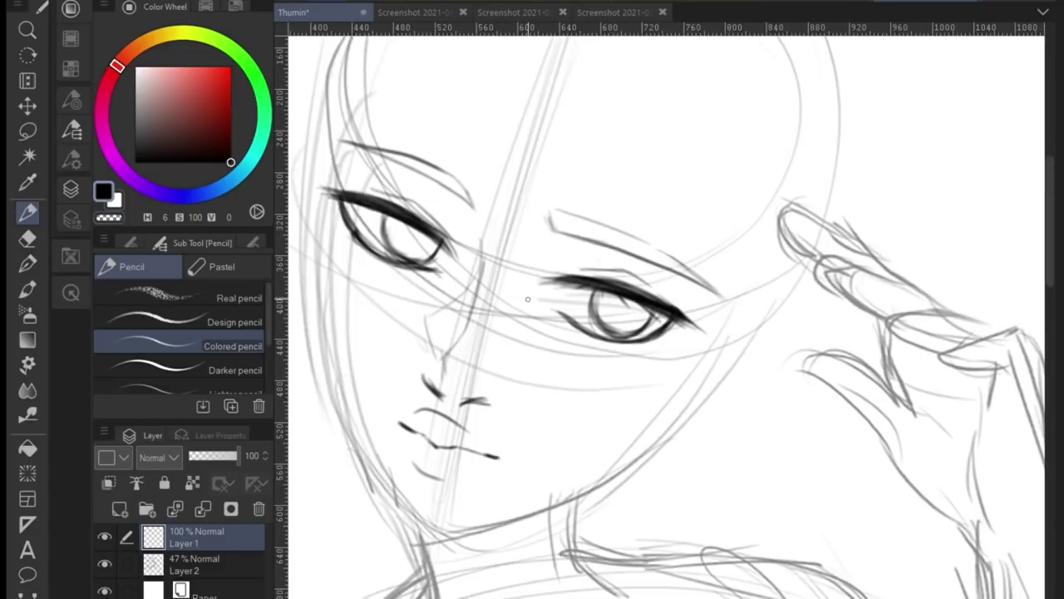
key("minus")
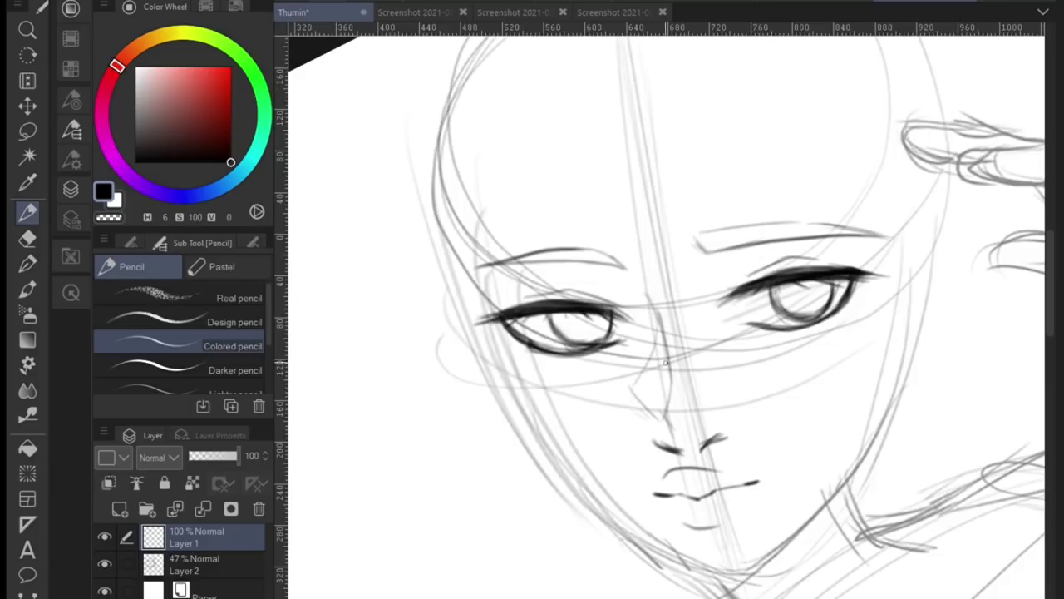
scroll(665, 316, "down", 5)
scroll(665, 316, "up", 5)
scroll(665, 315, "down", 5)
scroll(665, 316, "up", 3)
scroll(832, 83, "up", 5)
left_click_drag(701, 188, 603, 227)
mouse_move(640, 217)
left_mouse_down()
mouse_move(537, 261)
mouse_move(550, 251)
mouse_move(499, 287)
left_mouse_up()
key("ctrl+z")
key("e")
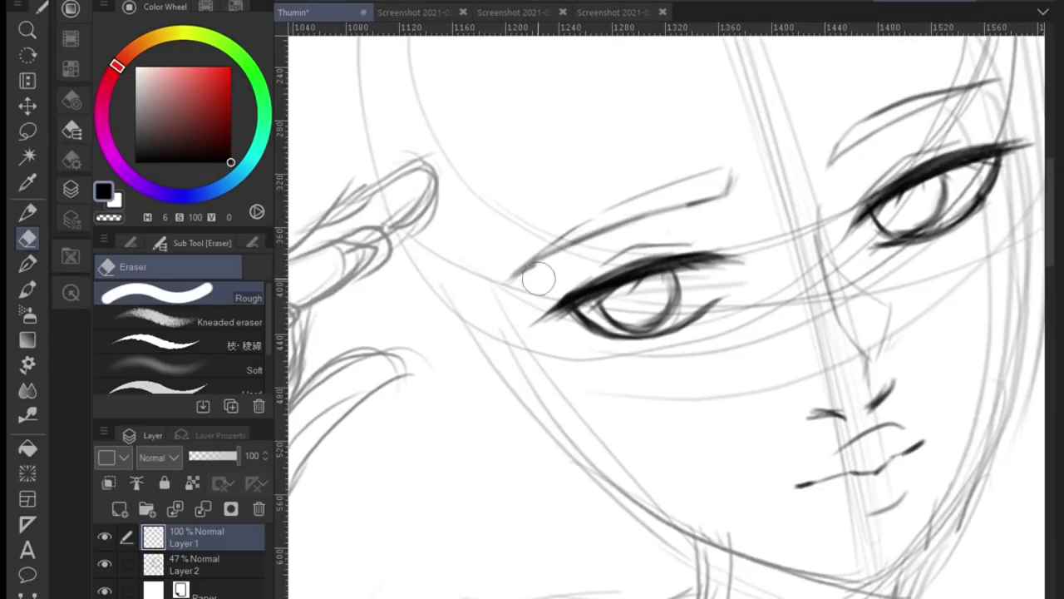
Lasso and Free Transform the eye area in the mirrored view, then flip the view back to normal.
scroll(527, 280, "down", 5)
scroll(665, 316, "up", 3)
scroll(665, 315, "up", 2)
key("m")
left_click_drag(532, 241, 512, 343)
left_click(70, 292)
left_click(148, 351)
key("ctrl+z")
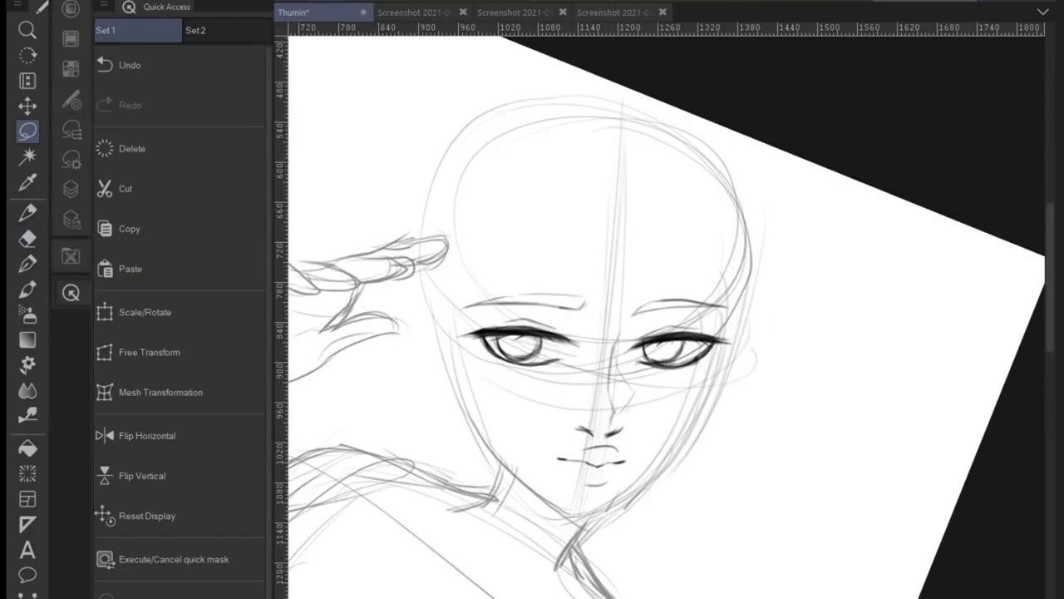
left_click_drag(626, 326, 621, 331)
left_click(148, 352)
key("Return")
scroll(680, 347, "down", 3)
left_click(148, 435)
scroll(665, 316, "up", 3)
Create a new layer above the face and draw the center-parted bangs, following the reference screenshots.
key("p")
key("ctrl+shift+n")
key("ctrl+shift+Tab")
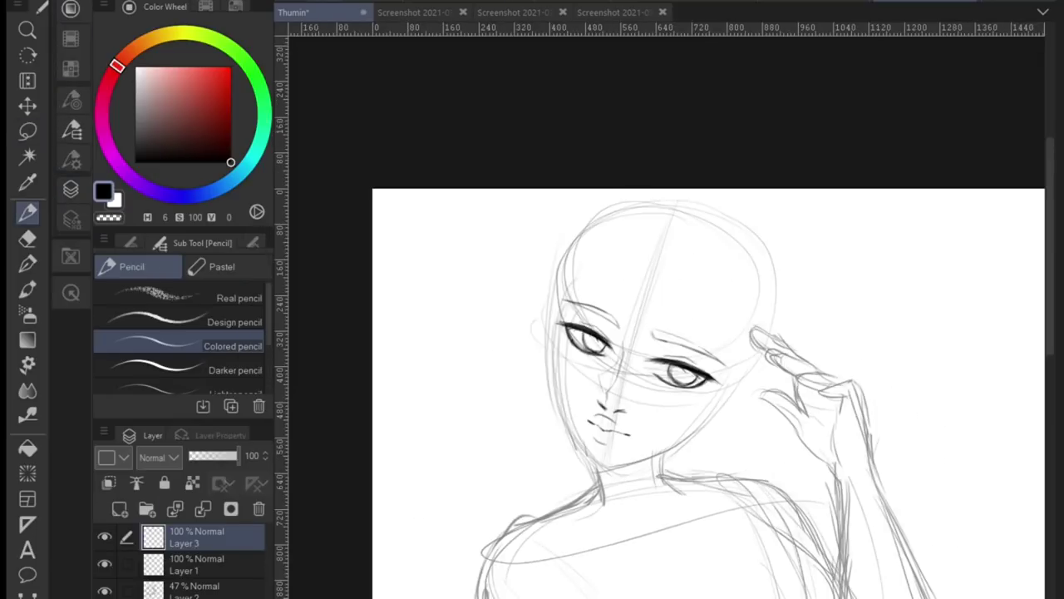
key("ctrl+Tab")
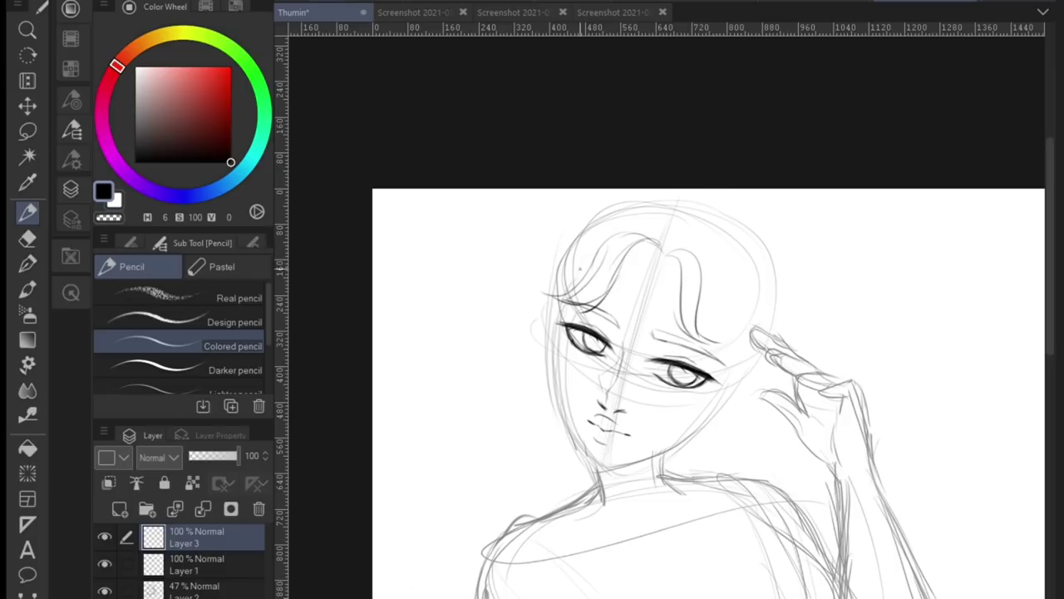
key("ctrl+shift+Tab")
key("ctrl+shift+Tab")
key("ctrl+shift+Tab")
key("ctrl+shift+Tab")
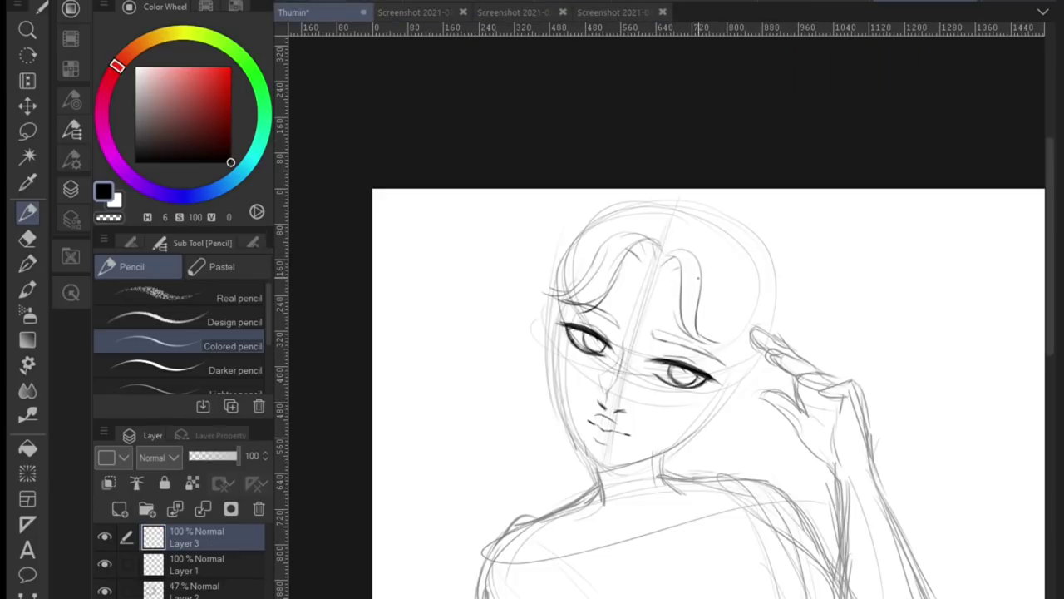
Draw the long outer bang contours sweeping down both sides of the forehead to flicked tips.
key("ctrl+shift+Tab")
key("ctrl+Tab")
left_click_drag(731, 253, 742, 366)
left_click_drag(605, 215, 499, 292)
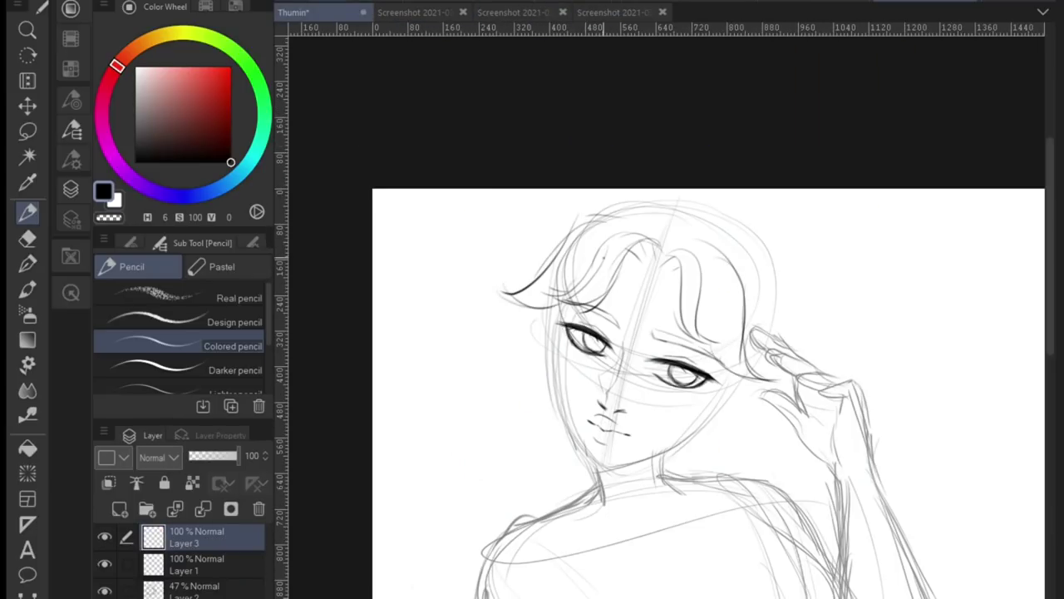
Draw a long wavy lock falling from beside the raised hand over the shoulder, checking the reference screenshots.
key("ctrl+Tab")
key("ctrl+Tab")
key("ctrl+Tab")
key("ctrl+Tab")
mouse_move(749, 365)
left_mouse_down()
mouse_move(727, 491)
mouse_move(852, 561)
left_mouse_up()
key("ctrl+Tab")
key("ctrl+Tab")
key("ctrl+Tab")
key("ctrl+Tab")
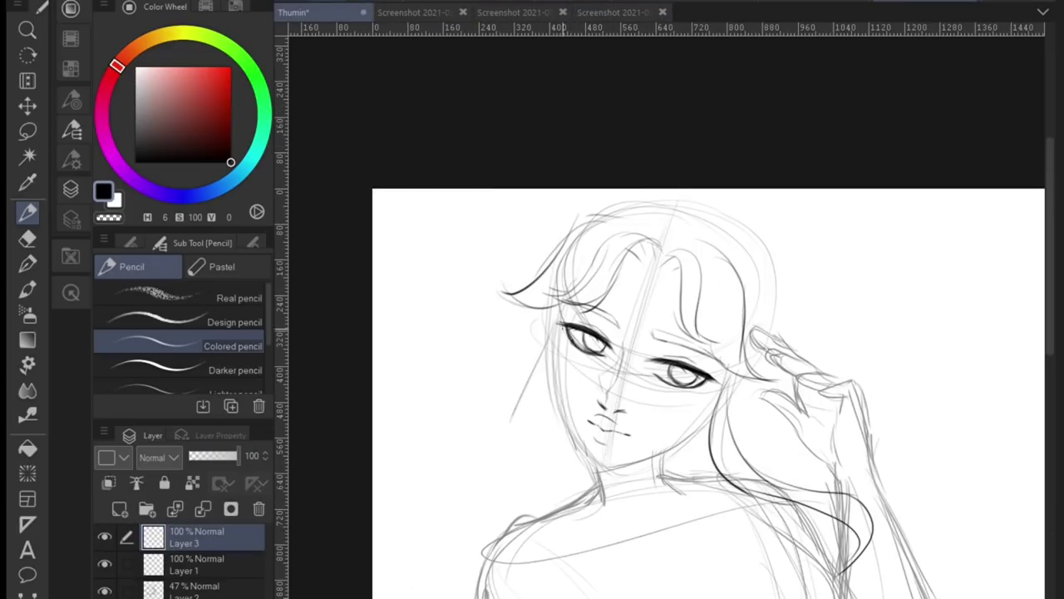
Draw the long hair strands on the side away from the raised hand, curling over the shoulder.
left_click_drag(556, 333, 541, 594)
left_click_drag(527, 384, 509, 537)
left_click_drag(470, 491, 570, 595)
key("ctrl+Tab")
key("ctrl+shift+Tab")
left_click_drag(547, 326, 453, 453)
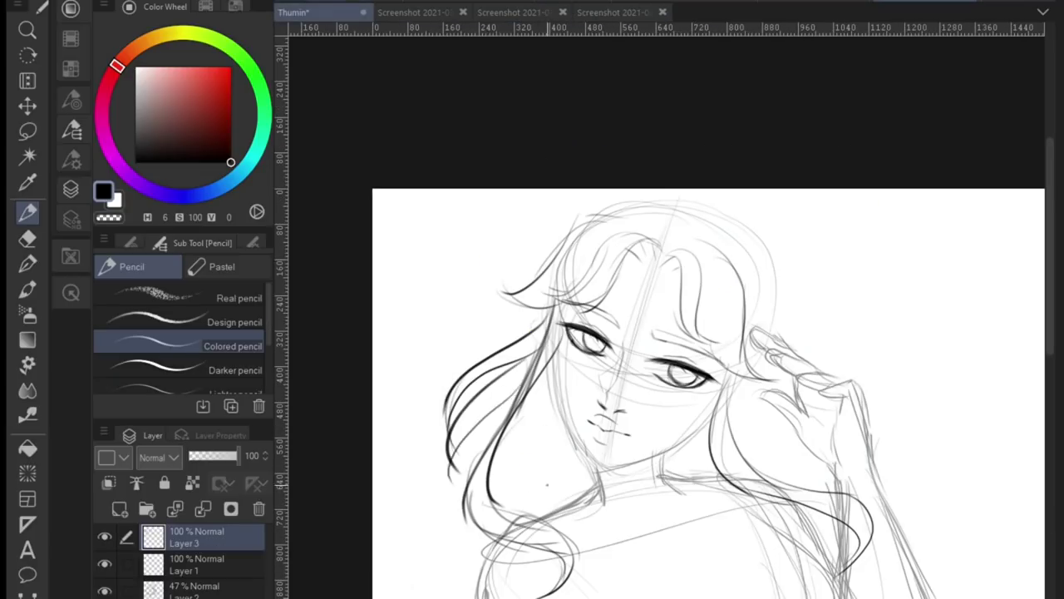
Add a face-framing strand along the far cheek and extra wavy strands below the raised hand.
left_click_drag(553, 354, 592, 480)
left_click_drag(748, 382, 861, 497)
left_click_drag(732, 386, 781, 453)
left_click_drag(778, 428, 863, 486)
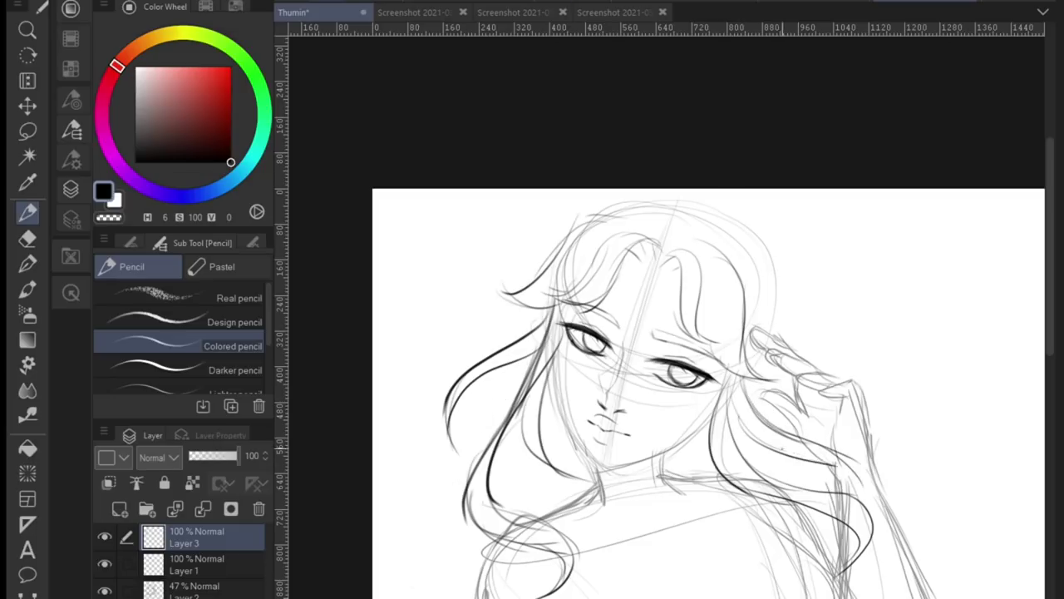
Draw the hair part and the crown outline curving toward the raised hand, checking the reference.
key("ctrl+Tab")
key("ctrl+shift+Tab")
key("ctrl+Tab")
mouse_move(668, 228)
left_mouse_down()
mouse_move(690, 210)
mouse_move(753, 209)
left_mouse_up()
key("ctrl+shift+Tab")
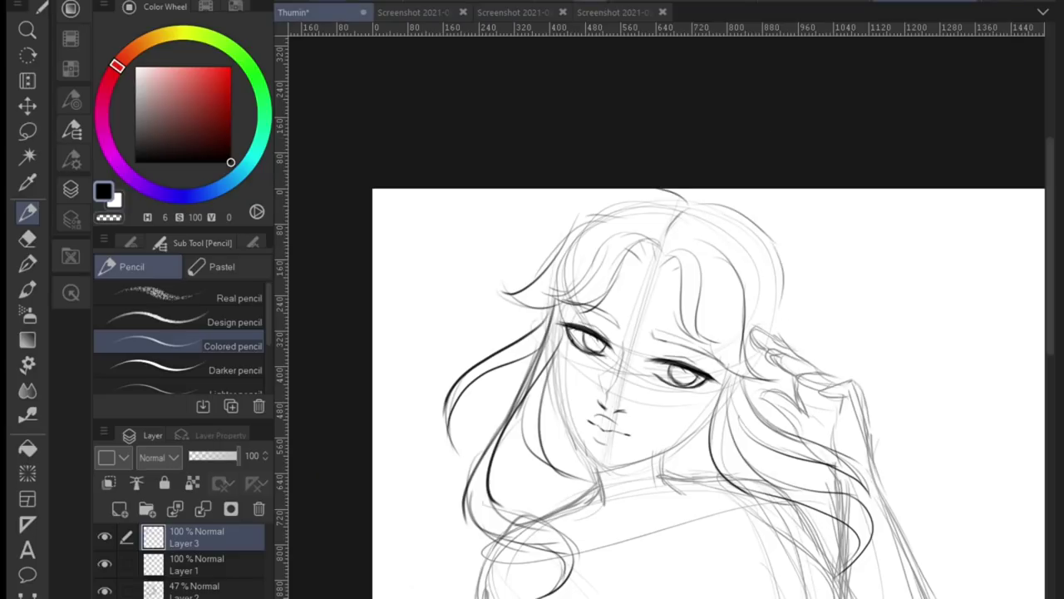
Draw the crown outline on the far side and the large scalloped hair puff, then check the reference.
key("ctrl+Tab")
key("ctrl+shift+Tab")
left_click_drag(592, 191, 547, 269)
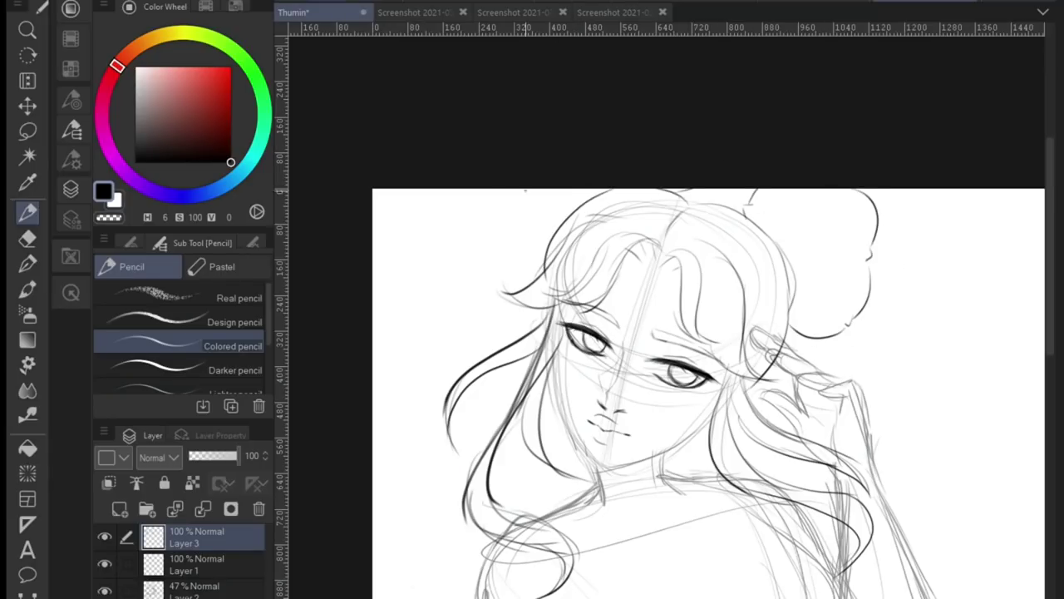
key("ctrl+Tab")
key("ctrl+Tab")
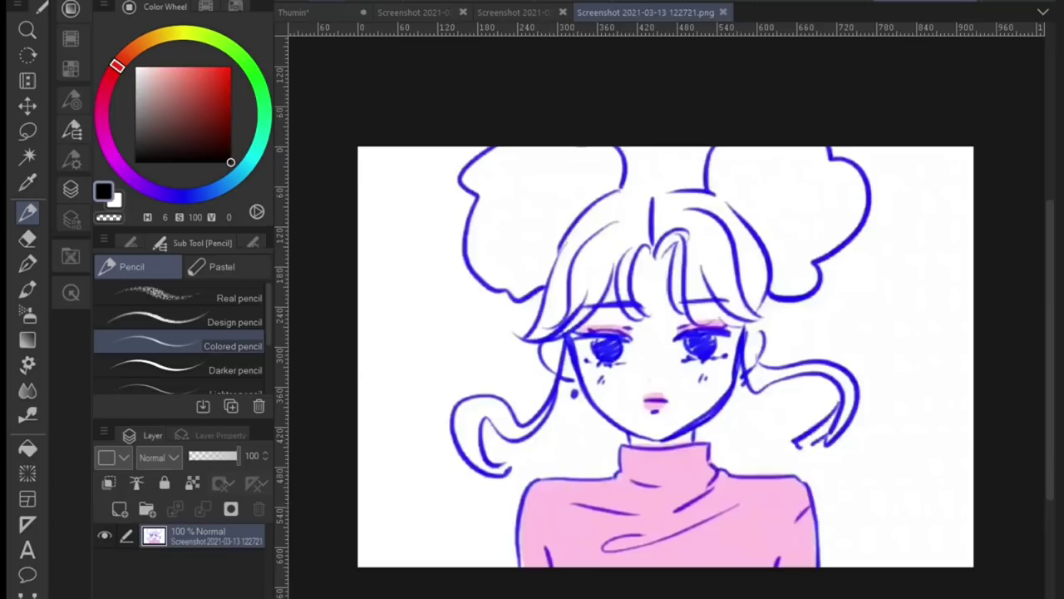
key("ctrl+Tab")
key("ctrl+Tab")
On Layer 1, draw the outlines of both ears at the sides of the face.
left_click(197, 564)
left_click_drag(752, 347, 701, 420)
left_click_drag(786, 350, 748, 353)
left_click_drag(459, 241, 456, 340)
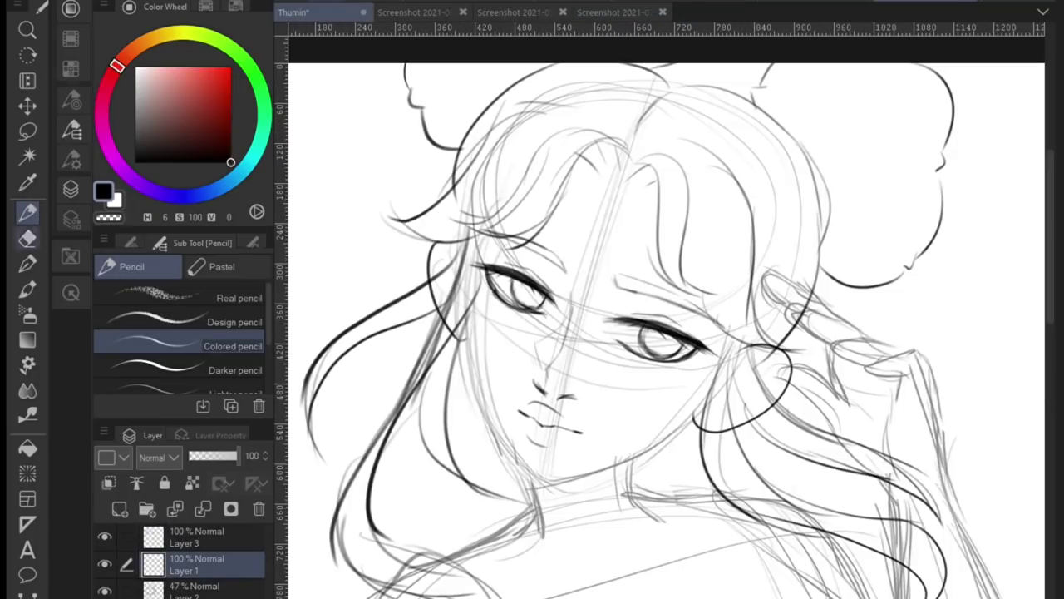
Select and transform the newly drawn ear on the side away from the raised hand, then deselect.
key("m")
key("ctrl+t")
key("Return")
key("ctrl+d")
key("ctrl+t")
left_click_drag(432, 217, 445, 258)
key("Return")
key("ctrl+d")
Rotate the canvas to draw the inner folds of the ear near the raised hand, then restore the rotation.
key("p")
key("minus")
key("minus")
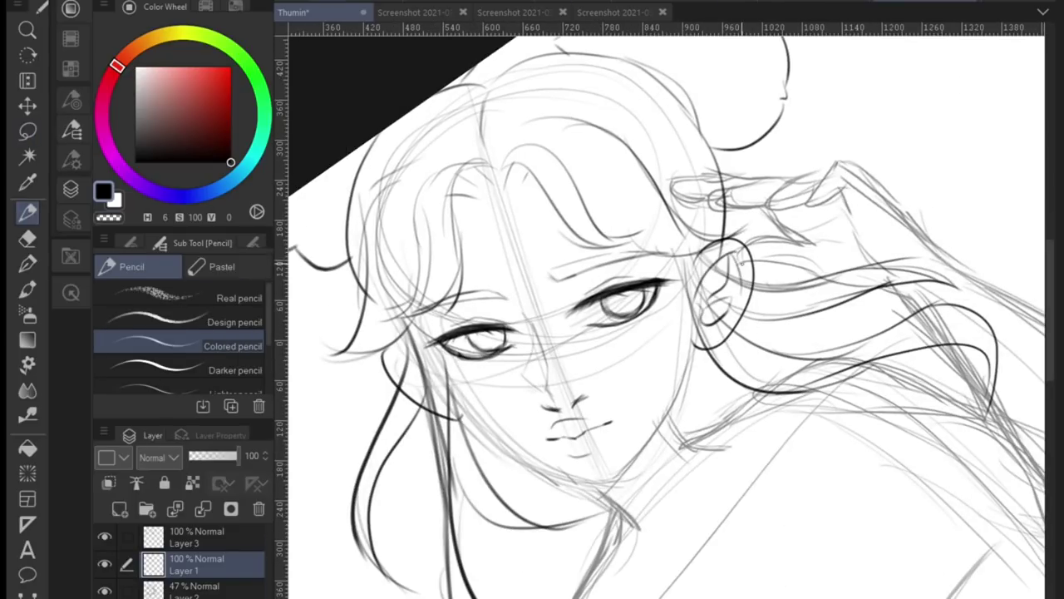
key("equal")
key("equal")
key("ctrl+minus")
Lasso the ear near the raised hand, transform it, and deselect.
key("m")
mouse_move(773, 257)
left_mouse_down()
mouse_move(748, 287)
mouse_move(773, 347)
left_mouse_up()
key("ctrl+t")
key("Return")
key("ctrl+d")
On Layer 3, erase and redraw the crown outline and the far-side hair contour above the bangs.
key("ctrl+minus")
mouse_move(521, 109)
left_mouse_down()
mouse_move(732, 285)
mouse_move(566, 138)
left_mouse_up()
key("e")
key("alt+bracketright")
key("p")
key("e")
key("p")
key("e")
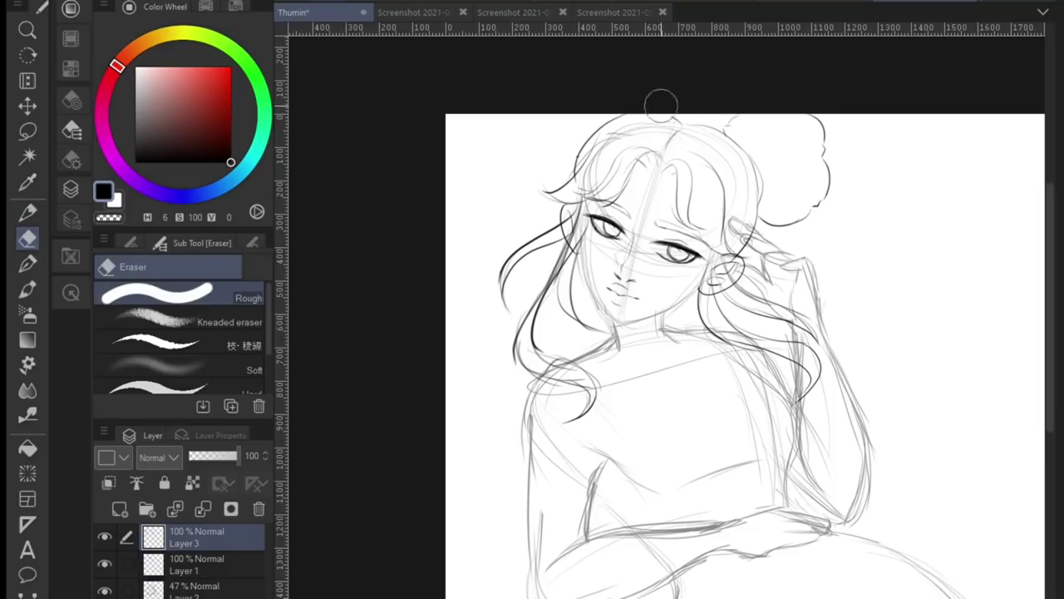
key("ctrl+plus")
key("p")
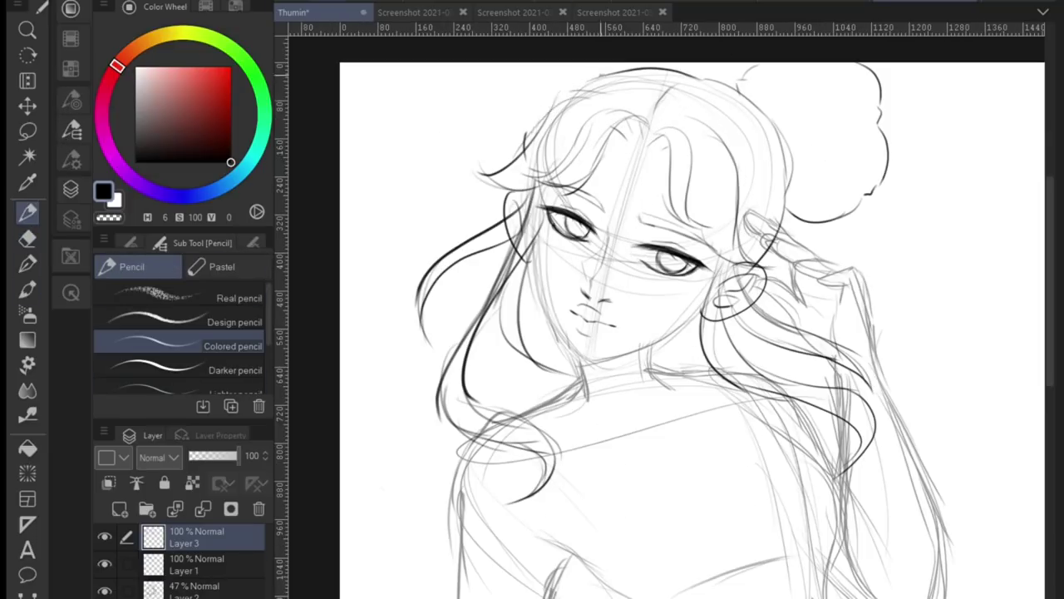
key("e")
key("p")
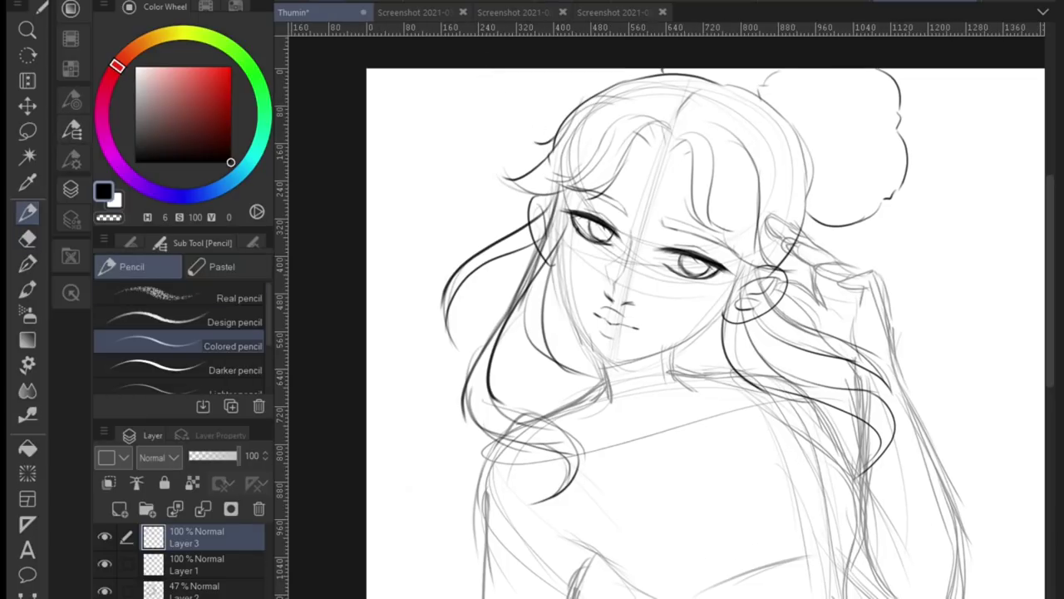
Erase and redraw the outer contour of the long face-framing hair lock on the side away from the raised hand.
scroll(665, 316, "down", 3)
scroll(665, 316, "up", 3)
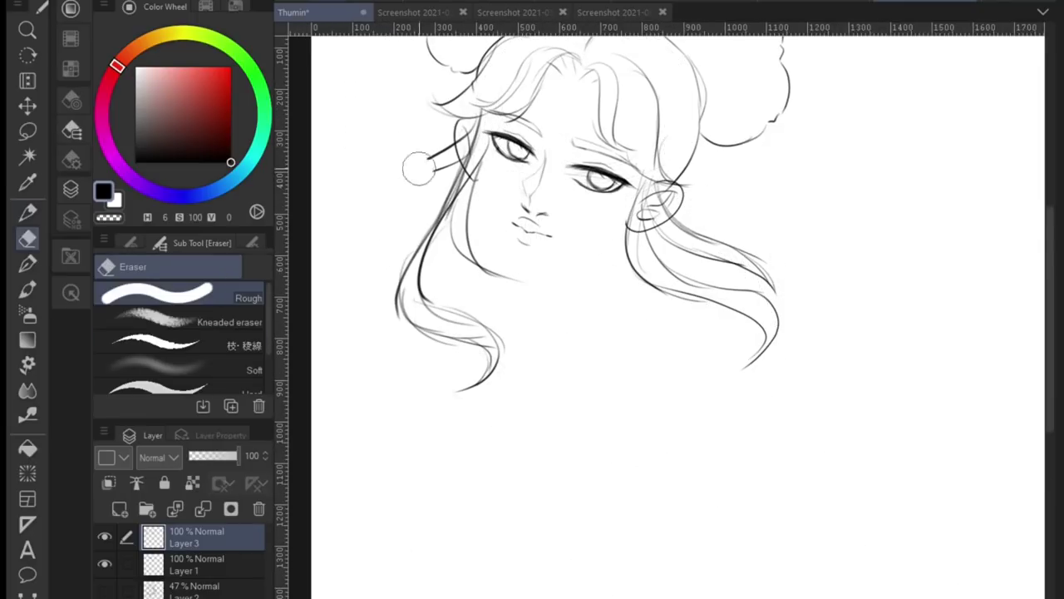
scroll(487, 225, "up", 3)
left_click_drag(529, 176, 409, 374)
key("ctrl+z")
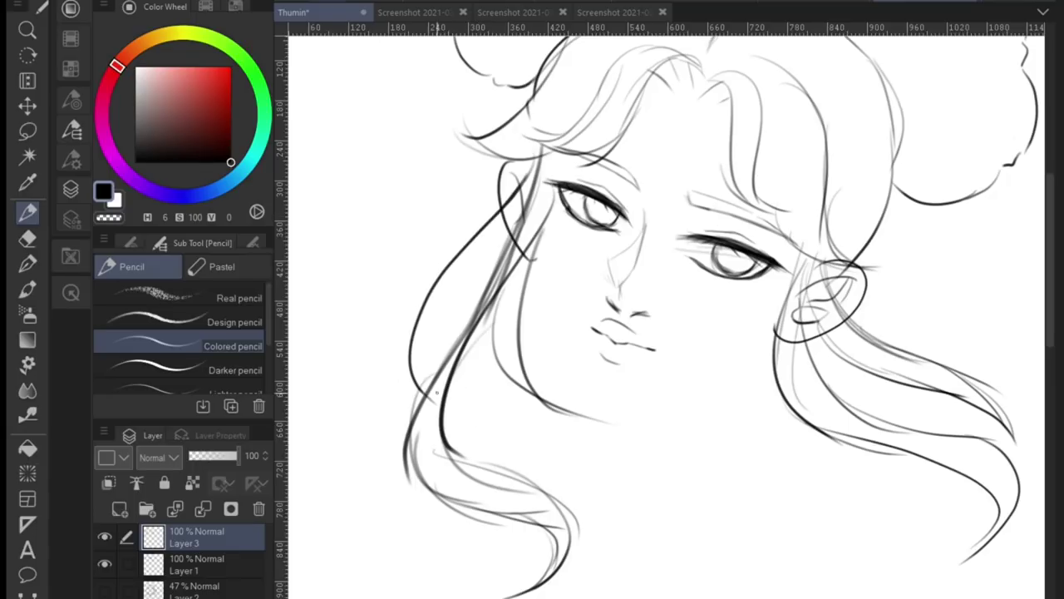
scroll(606, 332, "down", 3)
scroll(607, 333, "up", 3)
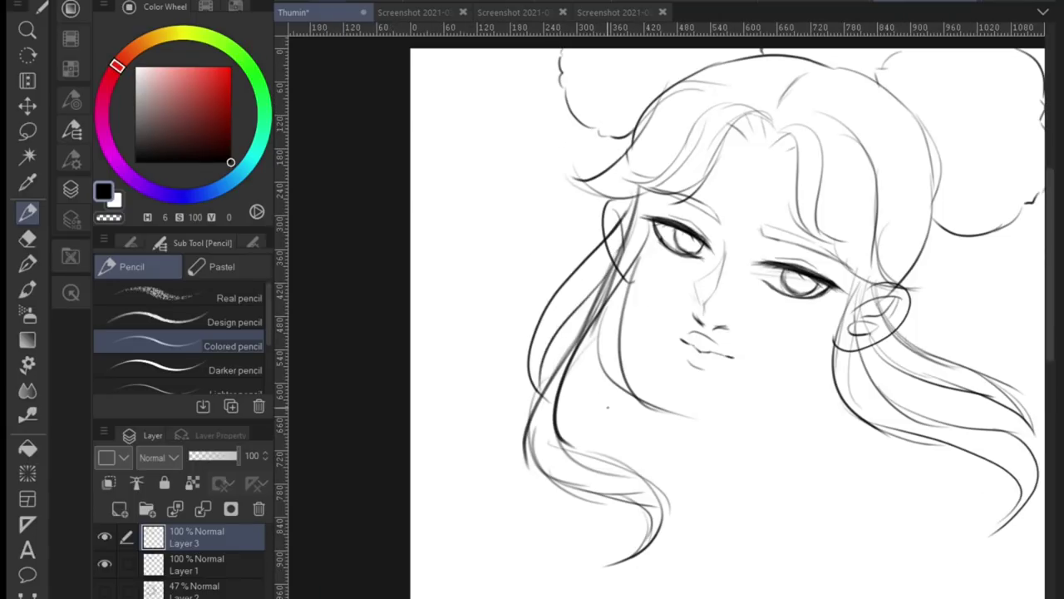
On a new layer, draw the turtleneck collar's front curve and its turned edges around the neck.
scroll(607, 407, "down", 2)
left_click(118, 509)
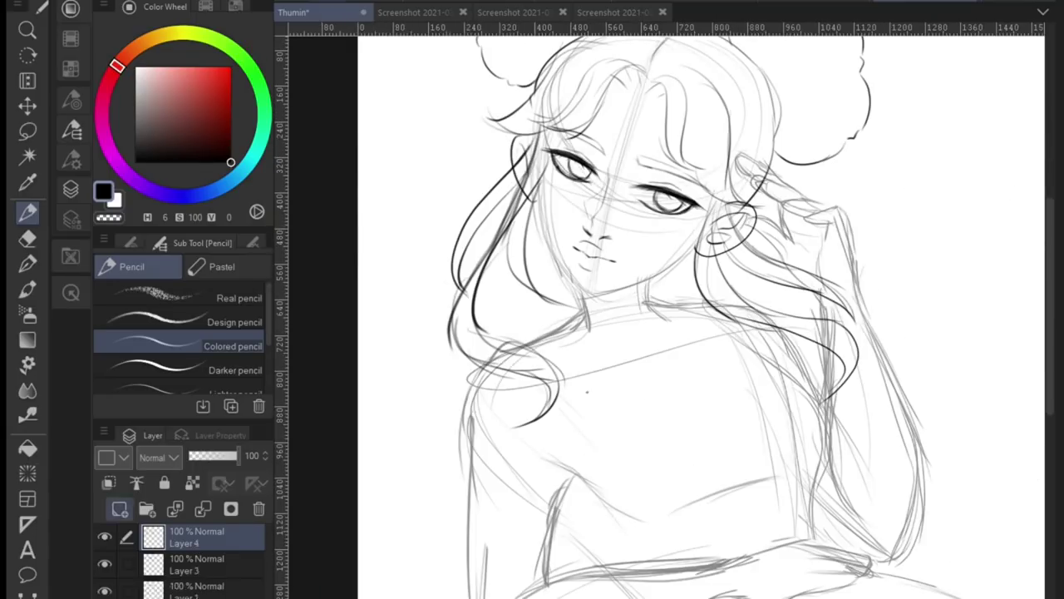
scroll(582, 274, "up", 3)
left_click_drag(486, 284, 611, 262)
key("ctrl+z")
mouse_move(491, 304)
left_mouse_down()
mouse_move(601, 275)
mouse_move(645, 314)
left_mouse_up()
left_click_drag(596, 254, 647, 309)
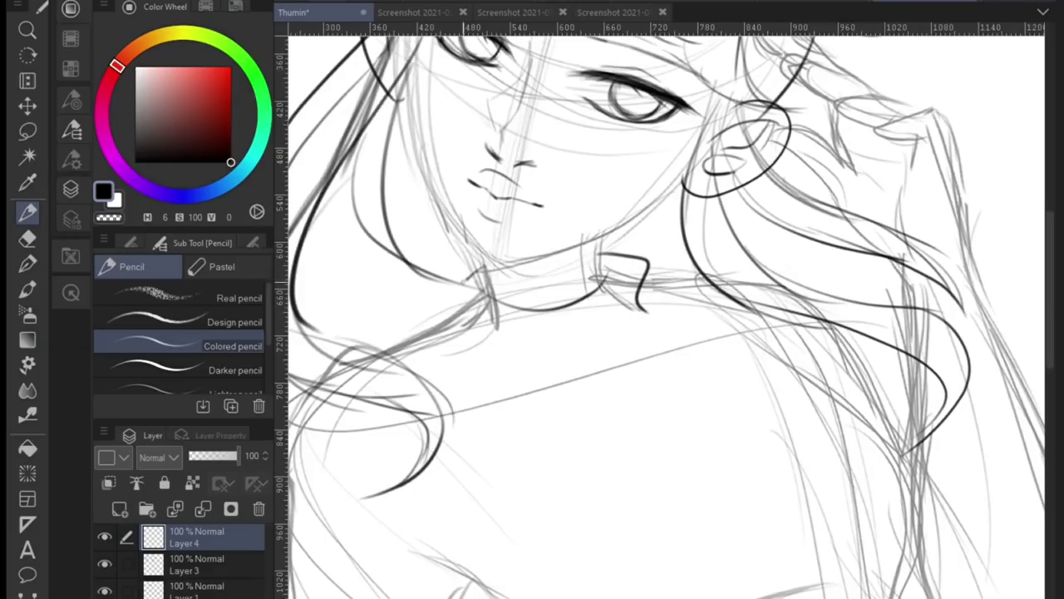
Draw the fabric folds just below the turtleneck collar while comparing with the reference screenshots.
key("ctrl+minus")
key("ctrl+shift+Tab")
key("ctrl+Tab")
left_click_drag(547, 302, 617, 284)
key("ctrl+shift+Tab")
key("ctrl+Tab")
left_click_drag(602, 323, 627, 308)
key("ctrl+shift+Tab")
key("ctrl+Tab")
Draw the curved chest fold and the resting arm's sleeve cuff and underside, checking the reference screenshots.
left_click(632, 169)
left_click_drag(631, 382, 664, 303)
key("ctrl+shift+Tab")
key("ctrl+Tab")
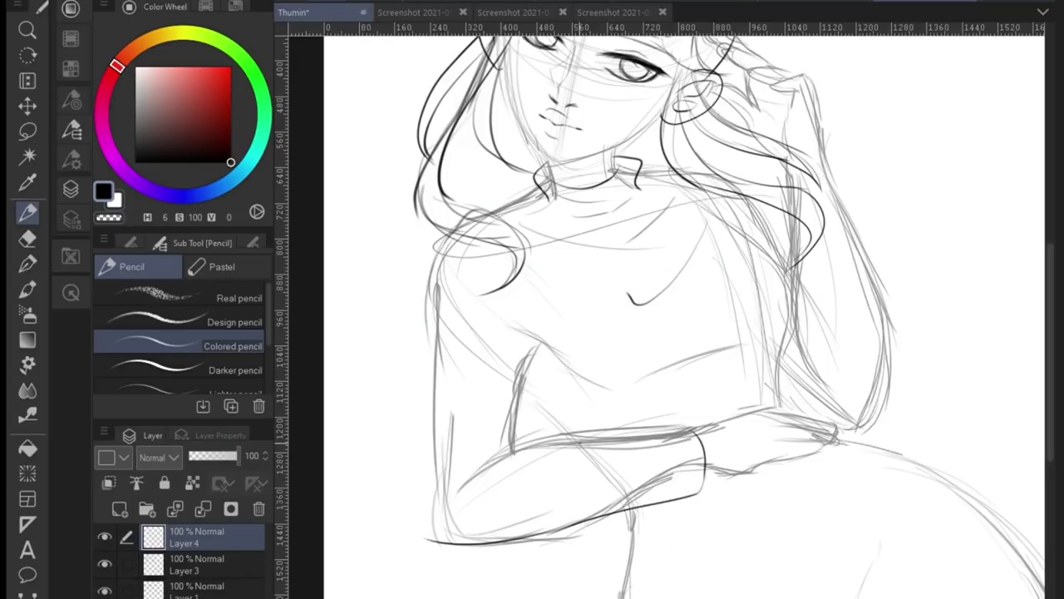
Hide Layer 3 with the hair and draw the raised arm's sleeve with its cuff and outer contours.
left_click_drag(665, 316, 619, 378)
left_click(104, 563)
left_click_drag(737, 246, 806, 236)
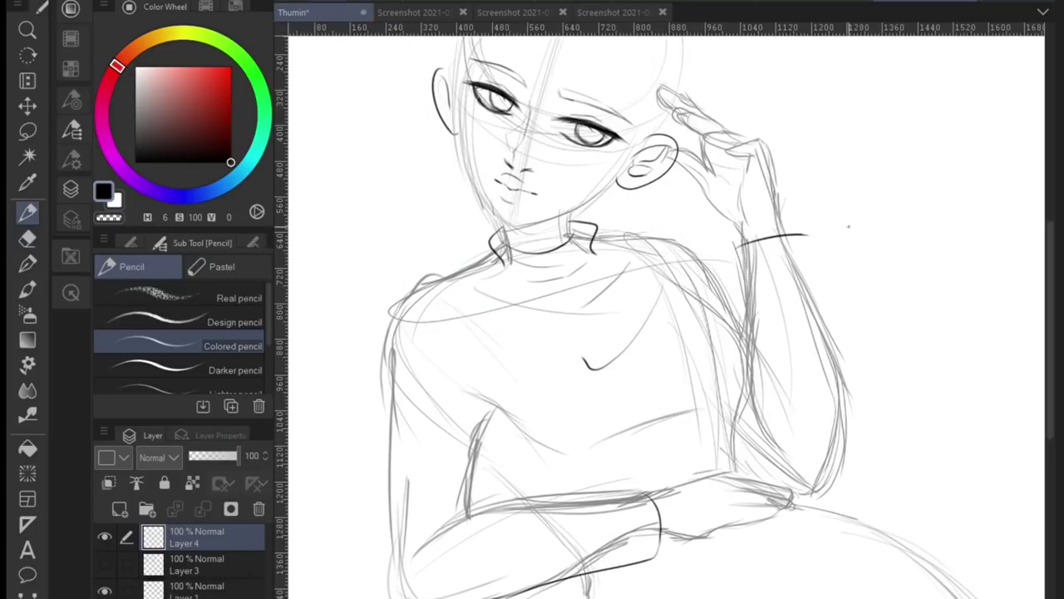
left_click_drag(842, 316, 810, 499)
left_click_drag(737, 246, 752, 366)
left_click_drag(632, 382, 608, 299)
left_click_drag(449, 372, 503, 420)
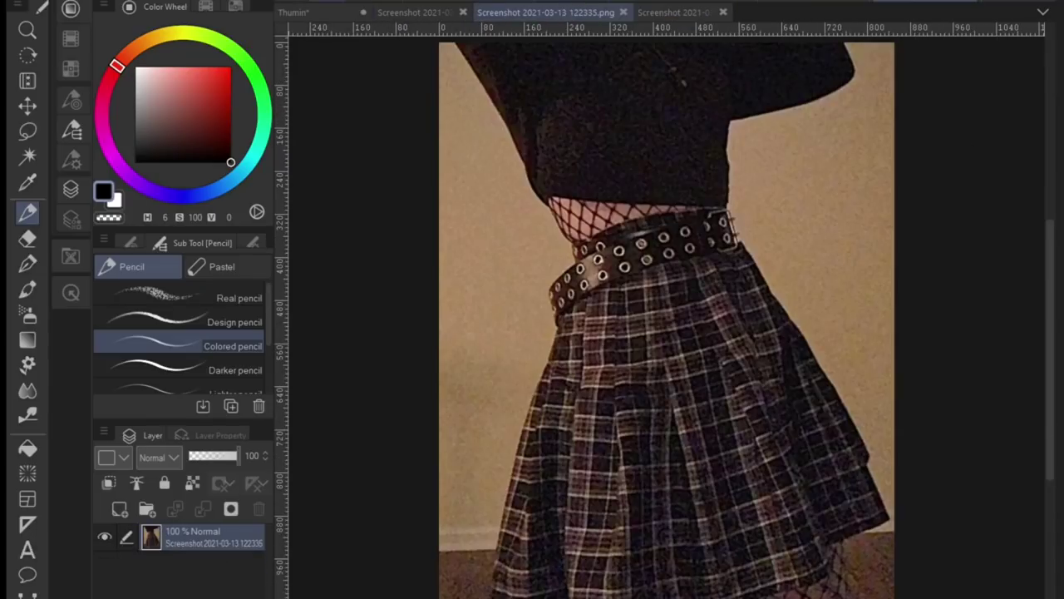
Return from the plaid skirt reference and try to sketch a flared skirt with a waistline, long pleat lines and hem.
left_click(293, 12)
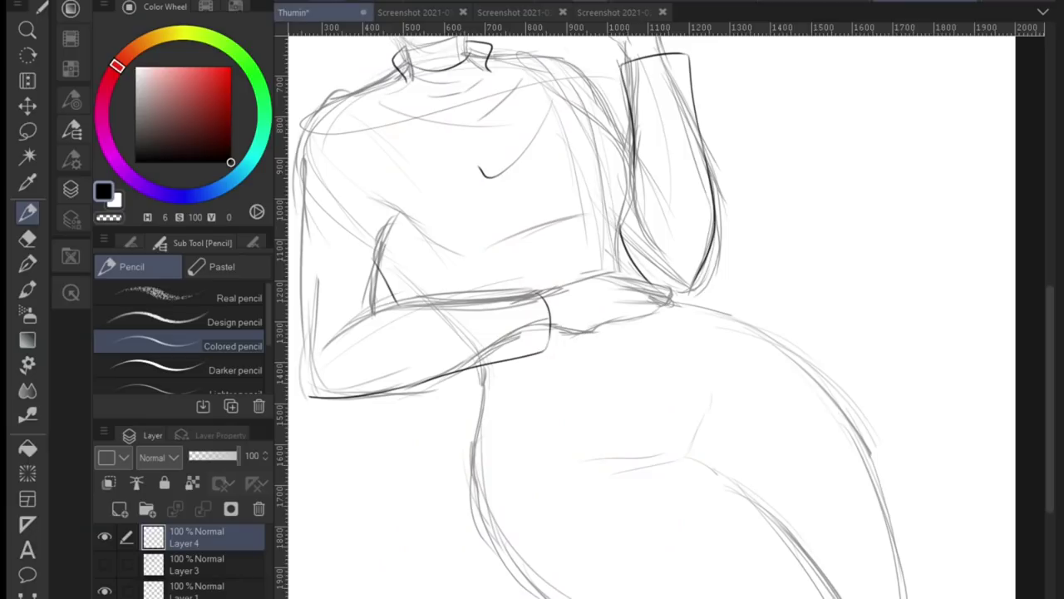
left_click_drag(574, 332, 471, 449)
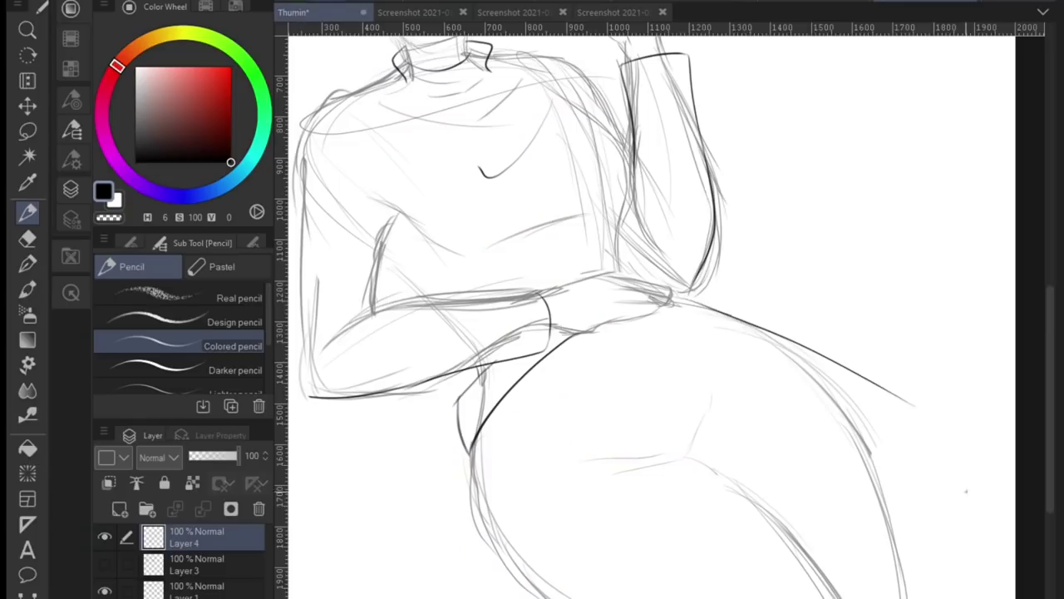
left_click_drag(670, 301, 916, 421)
left_click_drag(657, 320, 888, 532)
left_click_drag(596, 331, 752, 598)
left_click_drag(534, 370, 617, 598)
left_click_drag(503, 390, 497, 598)
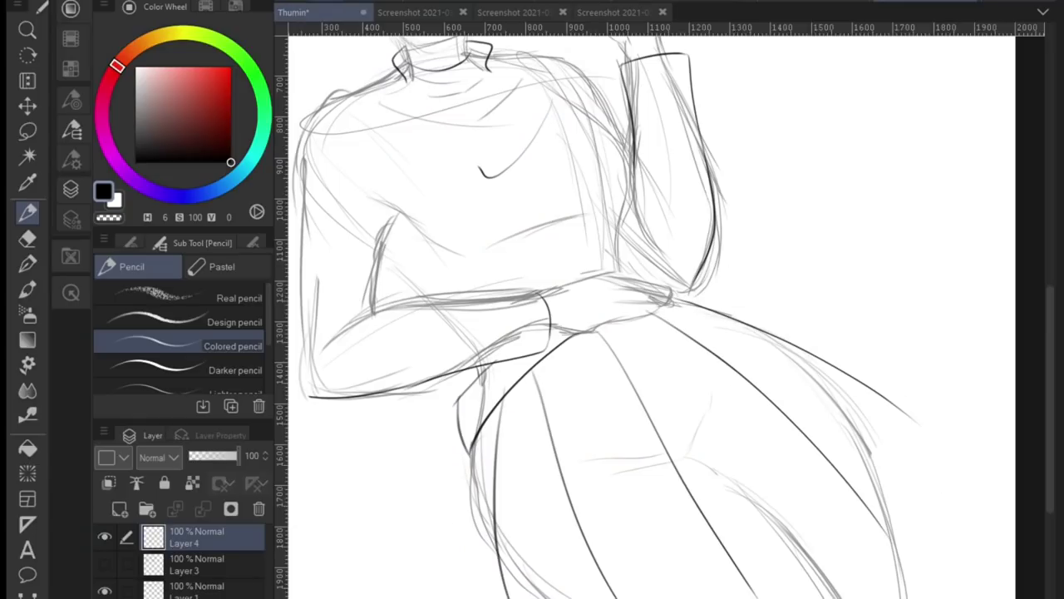
key("ctrl+minus")
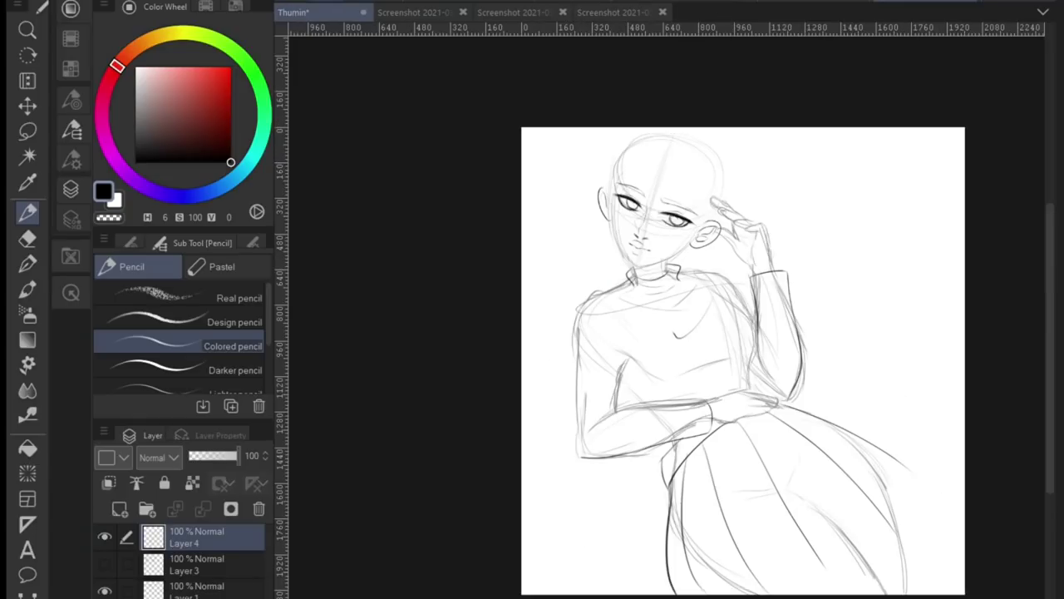
key("ctrl+plus")
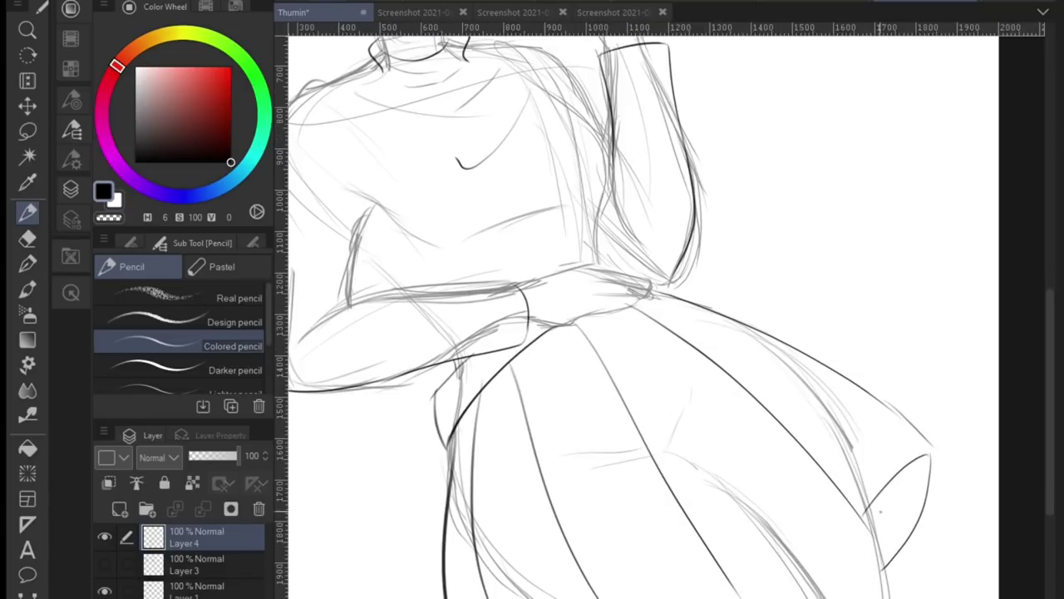
Undo the diagonal line across the lap and the last skirt strokes.
key("ctrl+minus")
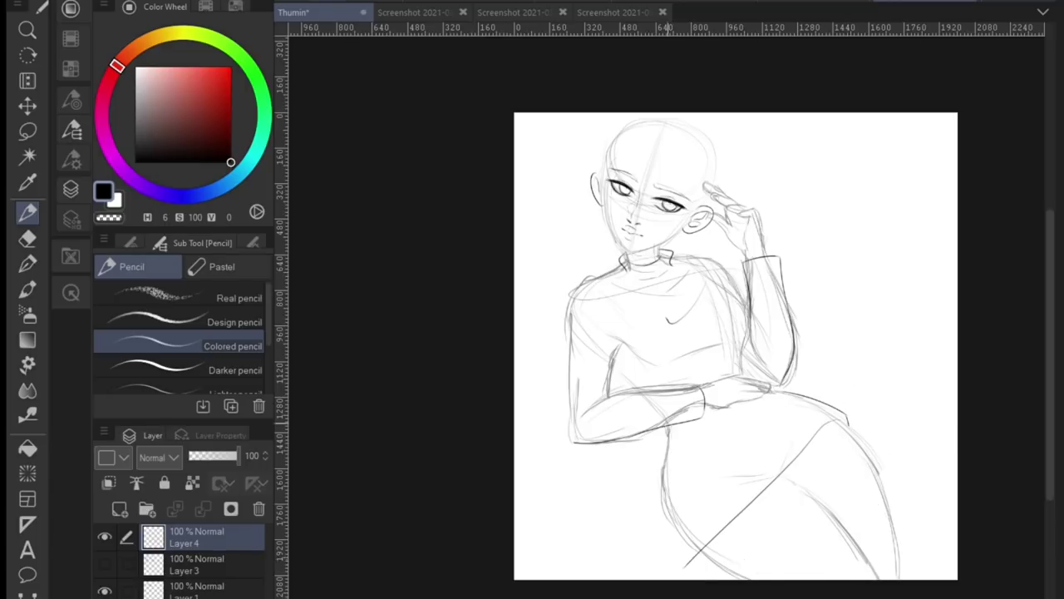
key("ctrl+z")
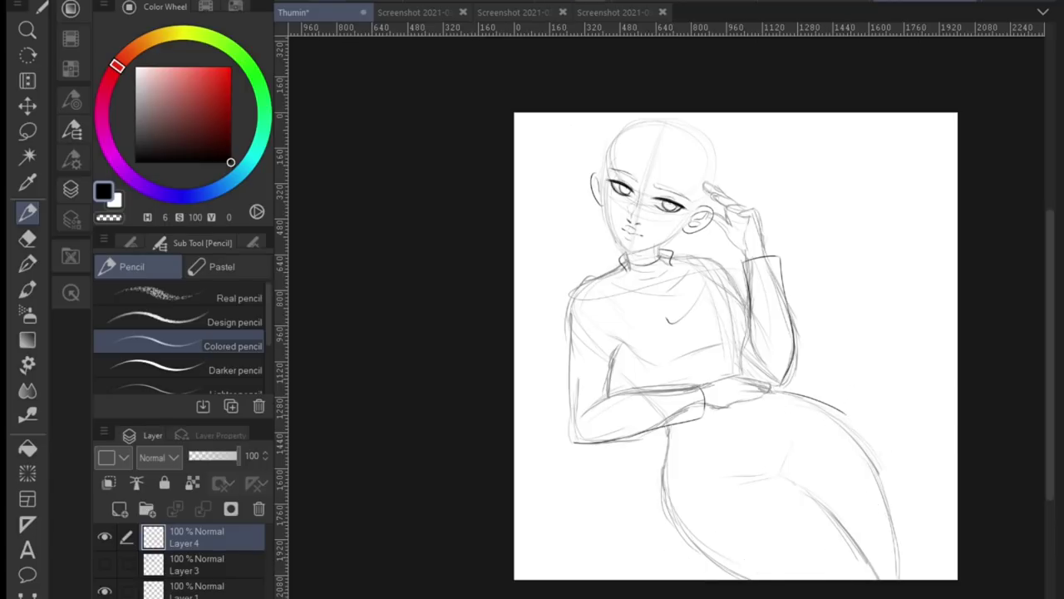
key("ctrl+z")
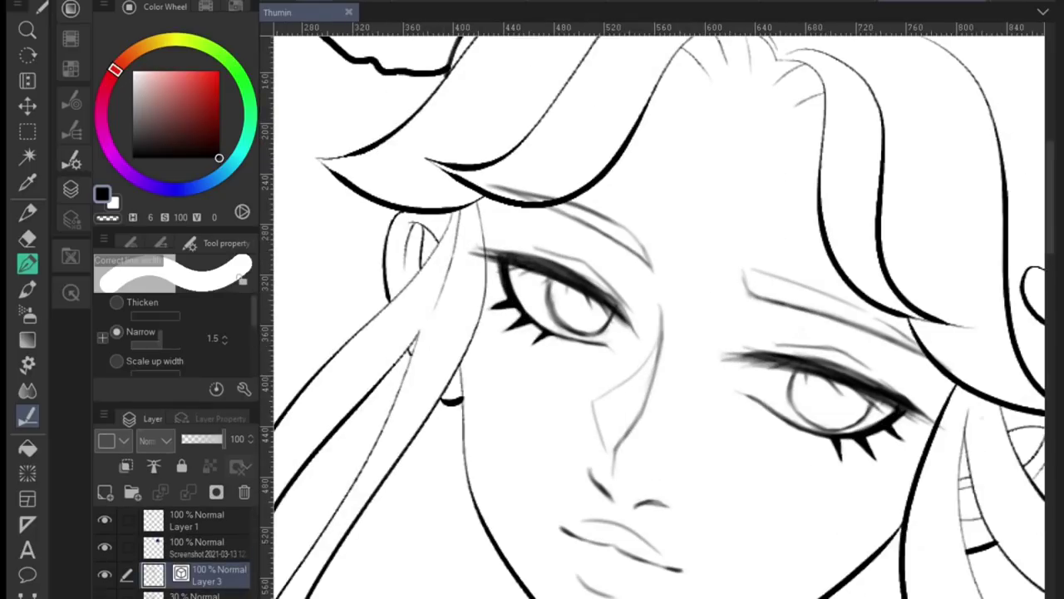
On a new layer above the line art, try a colored pencil lash stroke on the eye away from the raised hand.
key("ctrl+shift+n")
key("p")
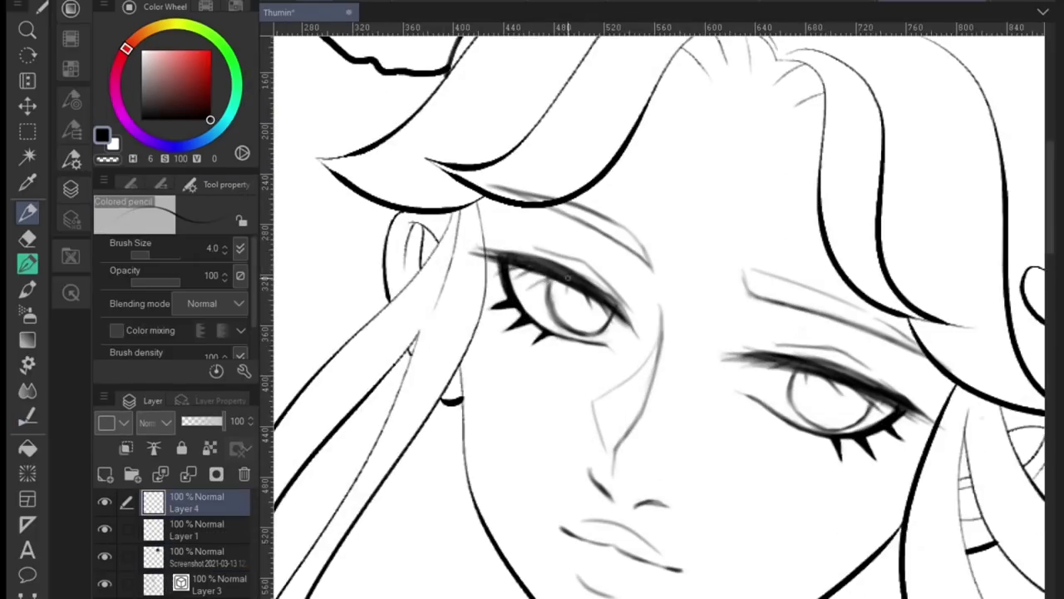
left_click_drag(619, 324, 494, 317)
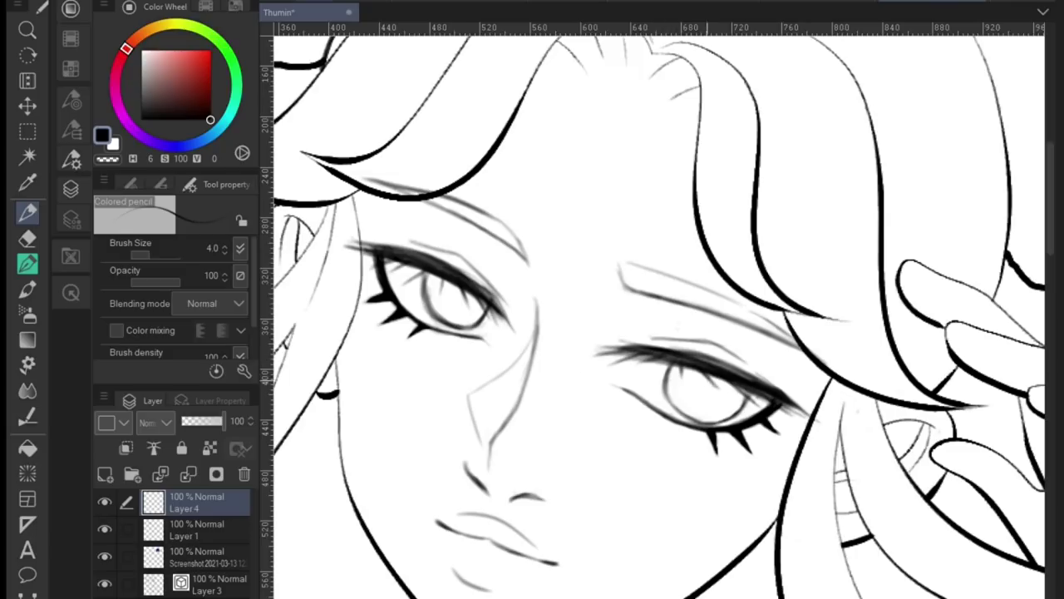
left_click_drag(324, 241, 405, 249)
key("ctrl+z")
key("e")
scroll(402, 241, "down", 5)
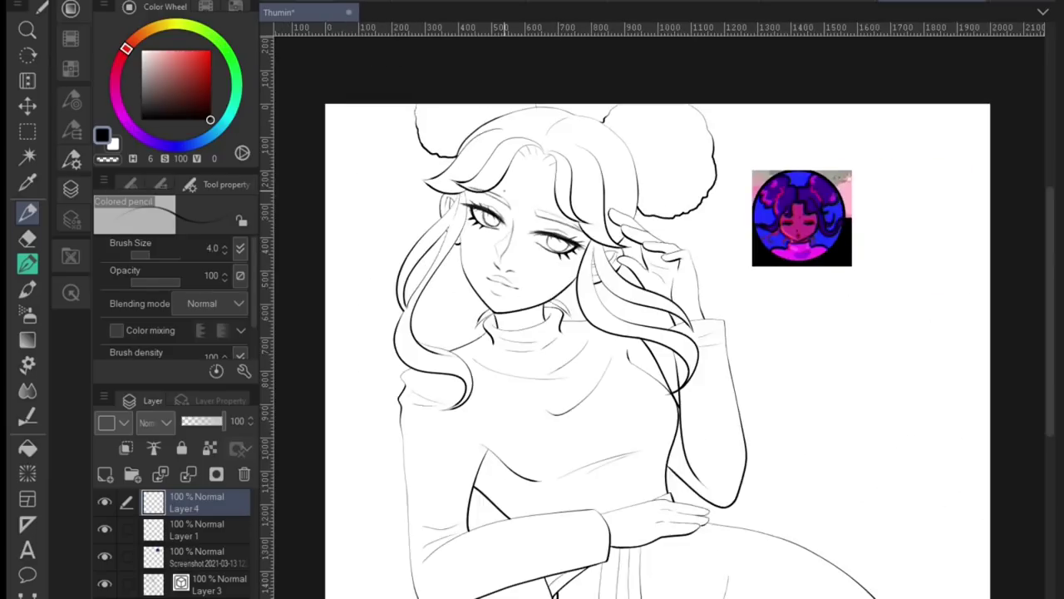
Touch up the eye lines with the eraser and colored pencil on a rotated canvas, then restore the view.
scroll(640, 271, "up", 3)
key("e")
scroll(582, 274, "down", 3)
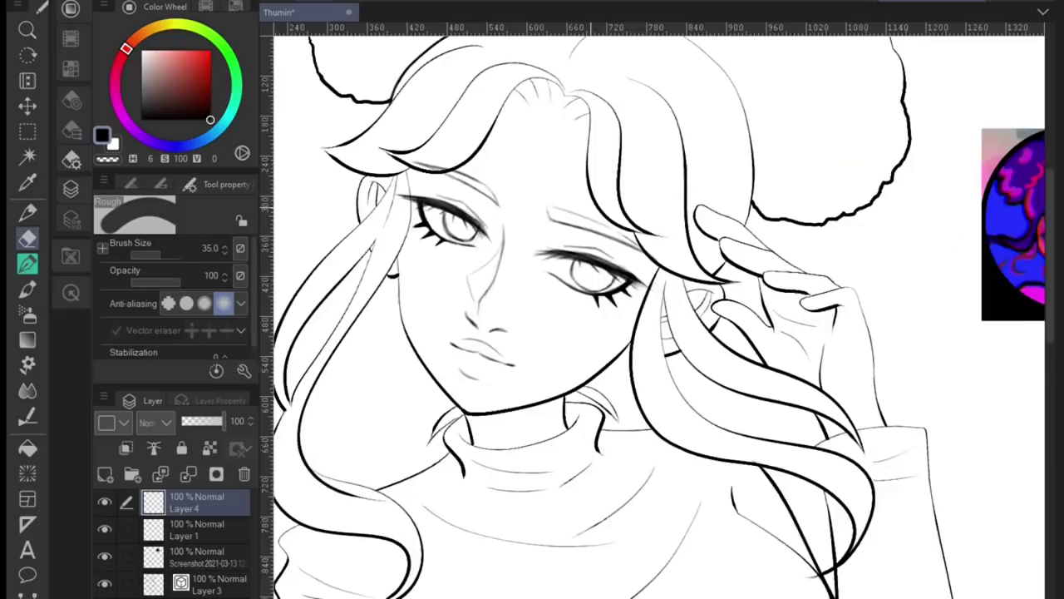
scroll(582, 275, "up", 4)
key("p")
left_click_drag(529, 246, 774, 225)
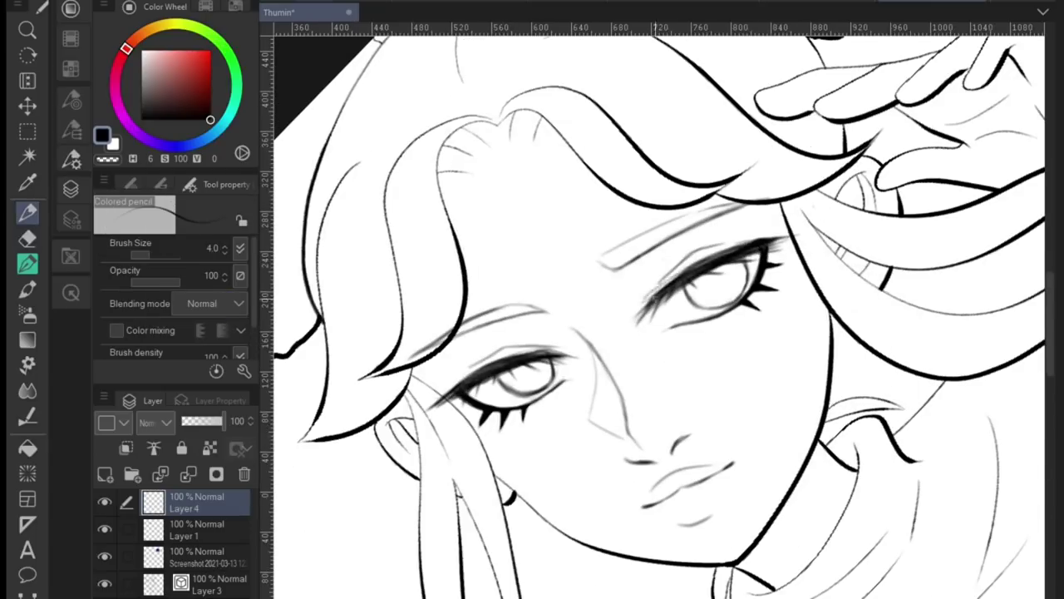
scroll(657, 308, "down", 4)
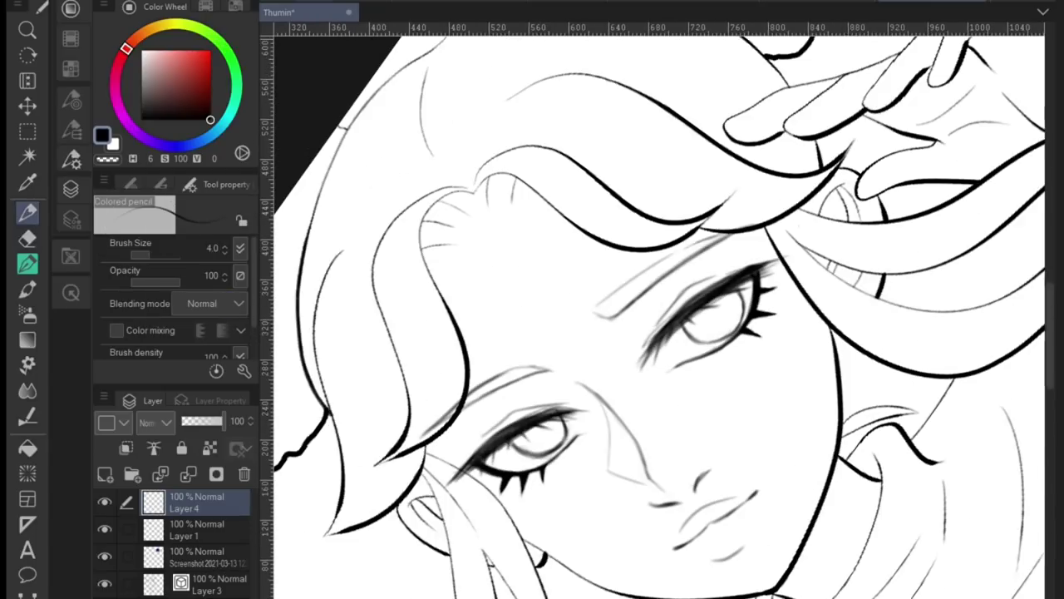
key("ctrl+0")
Sample a skin colour from the reference images and fill the face, ears, neck and hands with it.
scroll(656, 307, "up", 2)
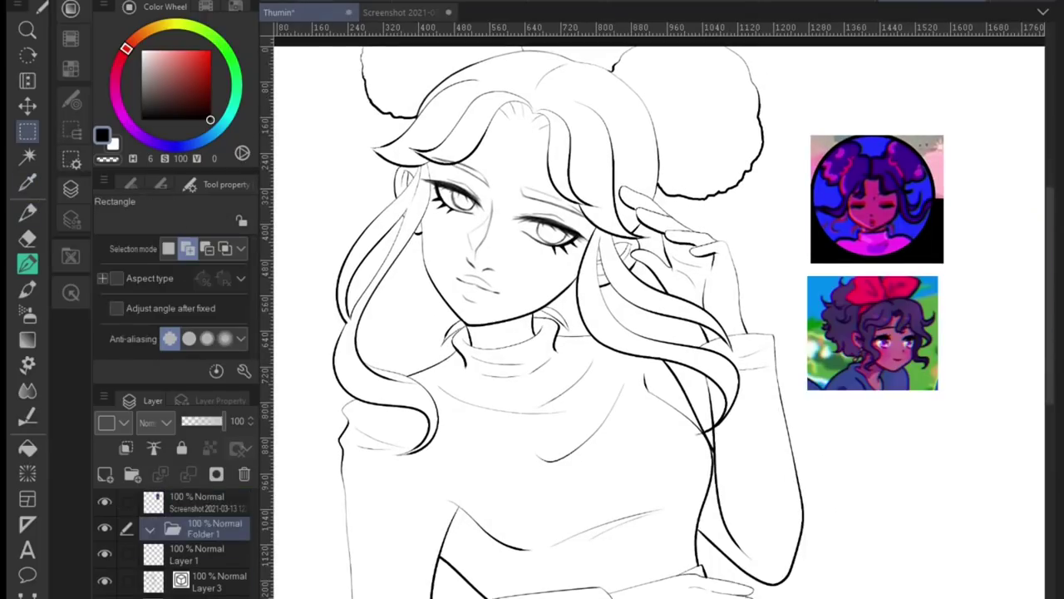
key("i")
scroll(877, 250, "up", 3)
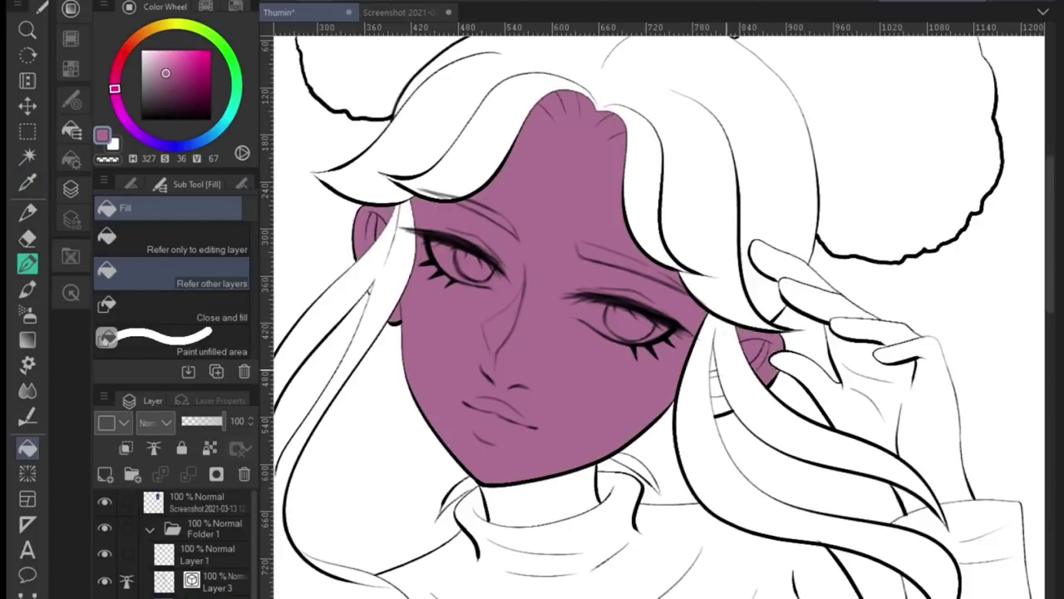
scroll(754, 313, "up", 5)
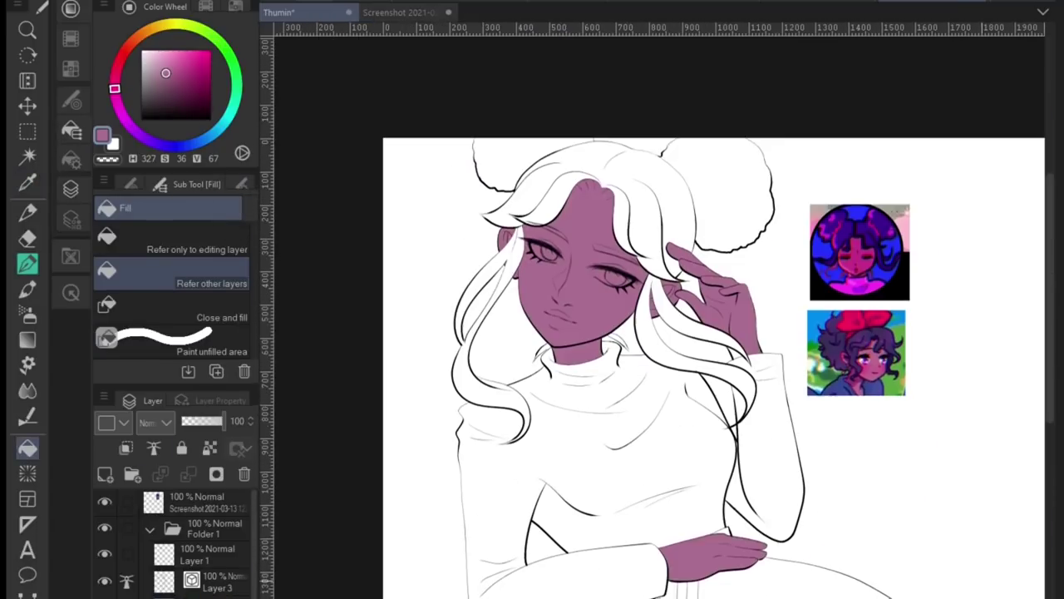
Fill the hair and buns with dark purple (H 259, S 52, V 40) and paint the hairline above the forehead to match.
scroll(657, 382, "up", 5)
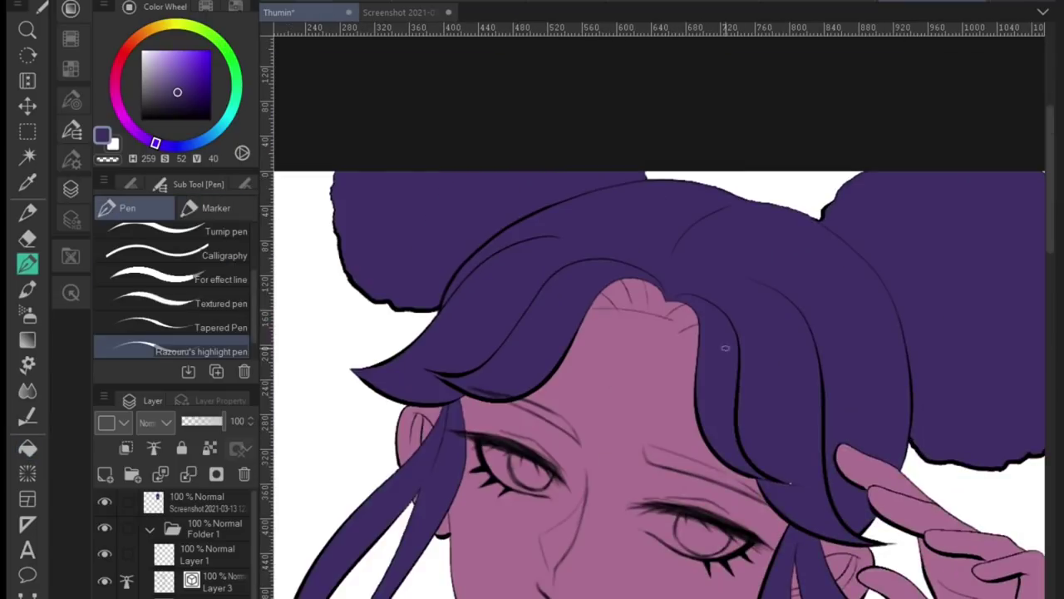
scroll(698, 364, "down", 5)
scroll(657, 349, "up", 5)
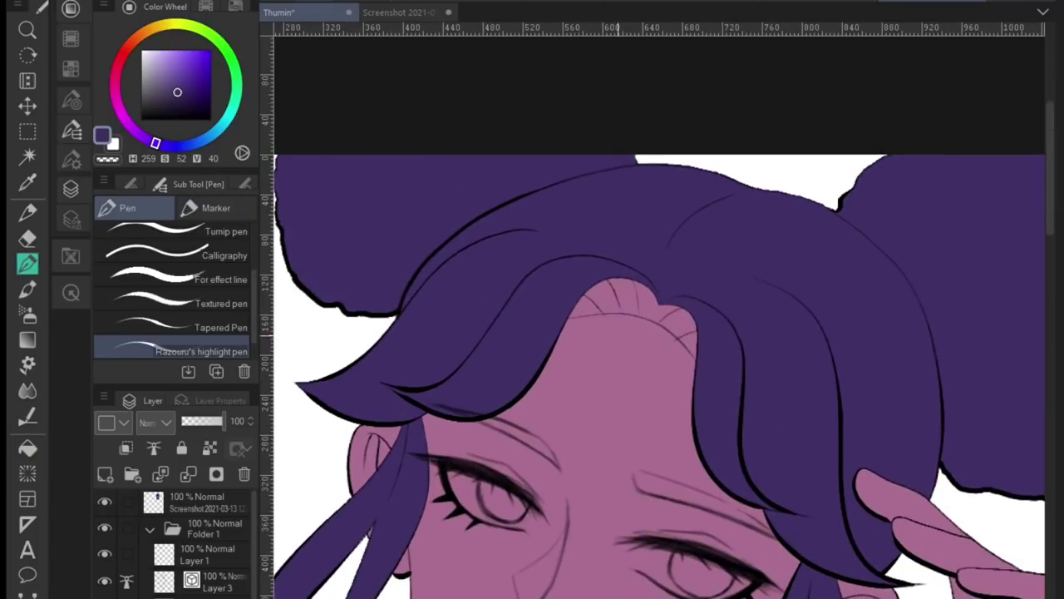
key("g")
key("p")
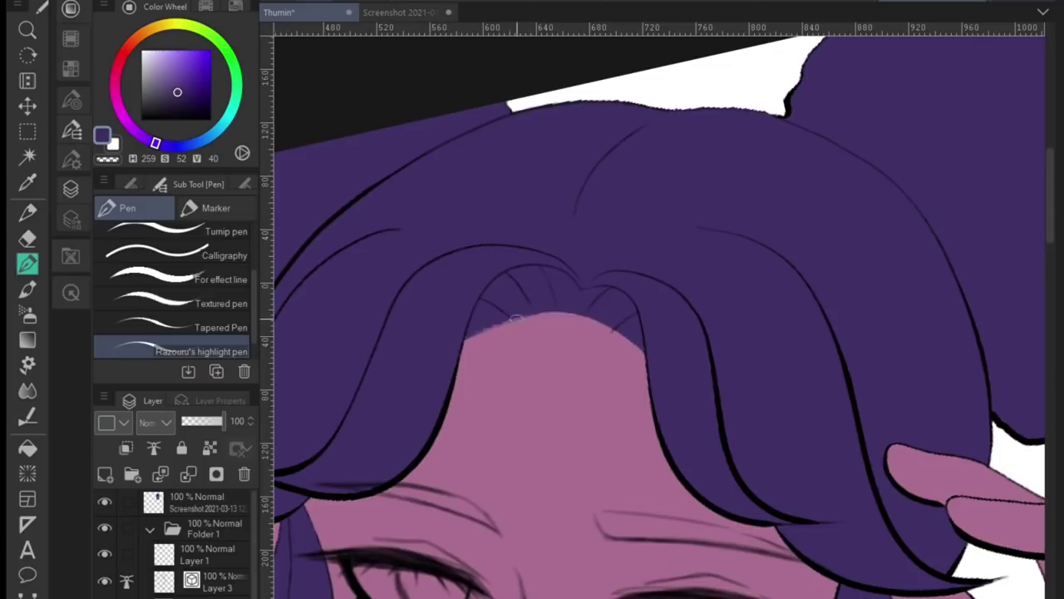
Fill the turtleneck outfit with pink, then recolour it pale pink.
scroll(677, 402, "down", 5)
left_click(546, 451)
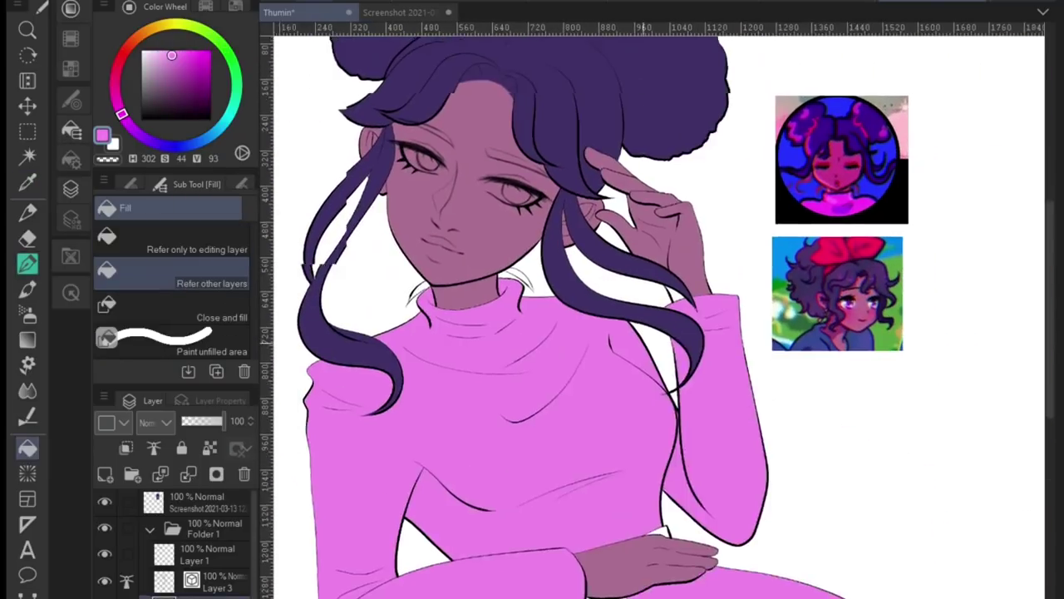
key("i")
key("ctrl+Tab")
key("g")
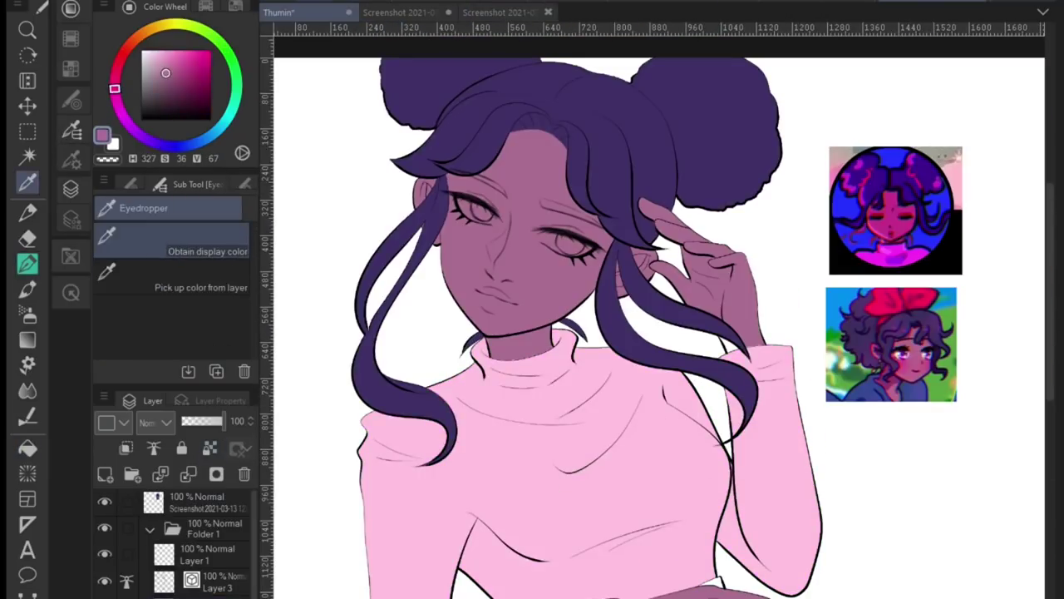
Fill the hanging sash's outer stripes below the resting hand, one dark purple and the other red.
scroll(657, 324, "down", 3)
left_click(613, 540)
left_click(643, 540)
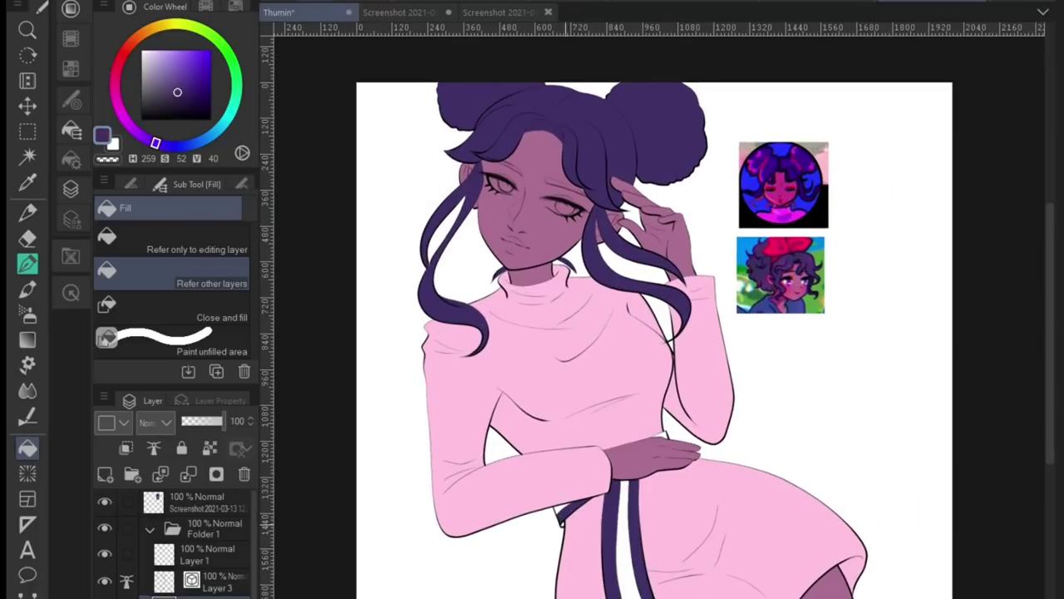
scroll(655, 340, "down", 3)
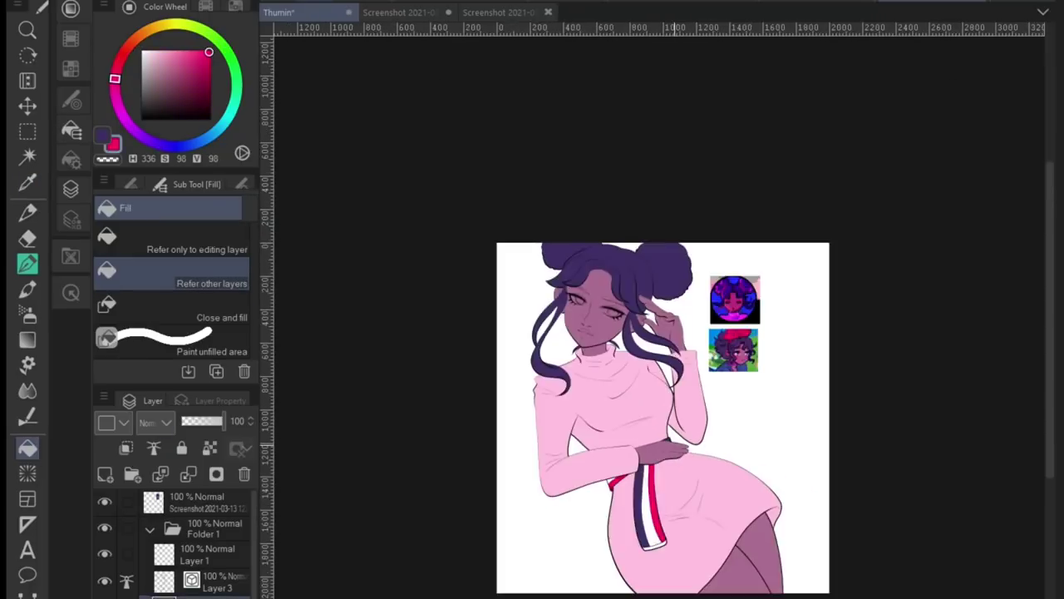
Lasso part of the facial line art, adjust it slightly with Free Transform, and apply the change.
scroll(654, 340, "up", 8)
key("m")
left_click(234, 286)
left_click_drag(582, 283, 586, 287)
left_click(70, 292)
left_click(149, 351)
left_click_drag(698, 349, 690, 341)
left_click(629, 430)
scroll(656, 332, "down", 3)
scroll(657, 333, "up", 5)
scroll(656, 333, "down", 5)
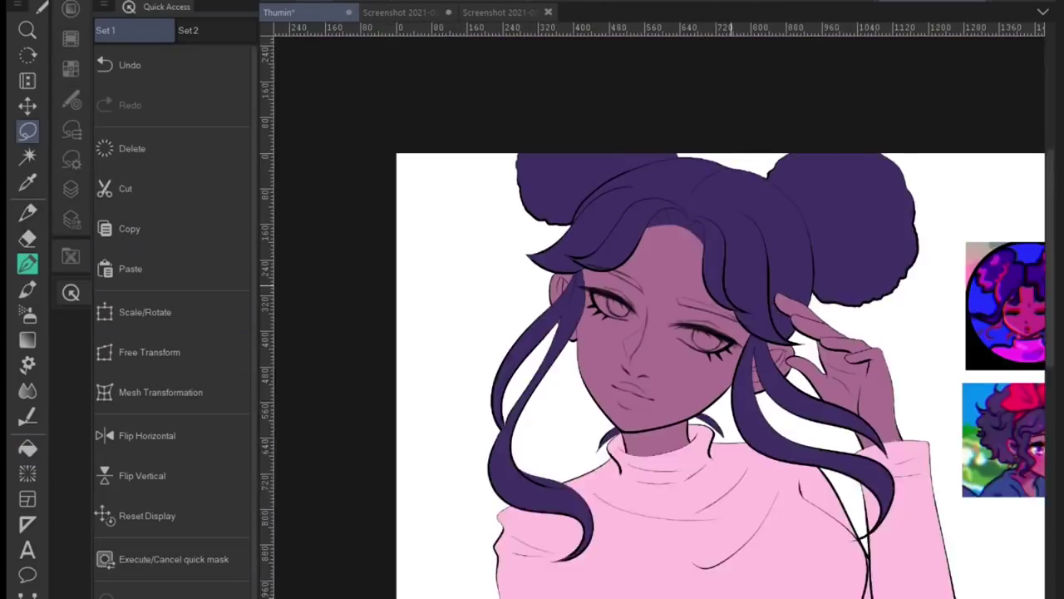
On Layer 8, fill in the eyebrow away from the raised hand with black pencil strokes and blend its inner end.
left_click(71, 292)
scroll(657, 333, "up", 8)
key("p")
left_click_drag(449, 320, 657, 428)
mouse_move(565, 382)
left_mouse_down()
mouse_move(629, 414)
mouse_move(611, 393)
mouse_move(694, 462)
left_mouse_up()
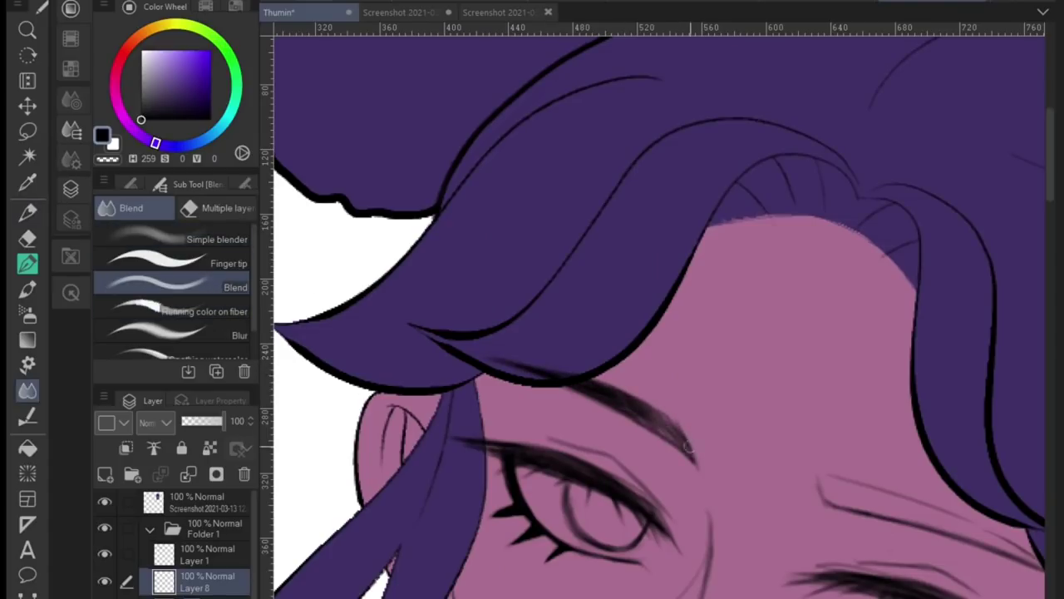
scroll(687, 450, "down", 1)
On Layer 8, fill in the eyebrow nearest the raised hand with black Colored pencil strokes.
left_click_drag(657, 333, 433, 283)
left_click_drag(594, 357, 681, 349)
mouse_move(798, 286)
left_mouse_down()
mouse_move(690, 370)
mouse_move(689, 354)
left_mouse_up()
left_click_drag(740, 321, 663, 371)
key("ctrl+0")
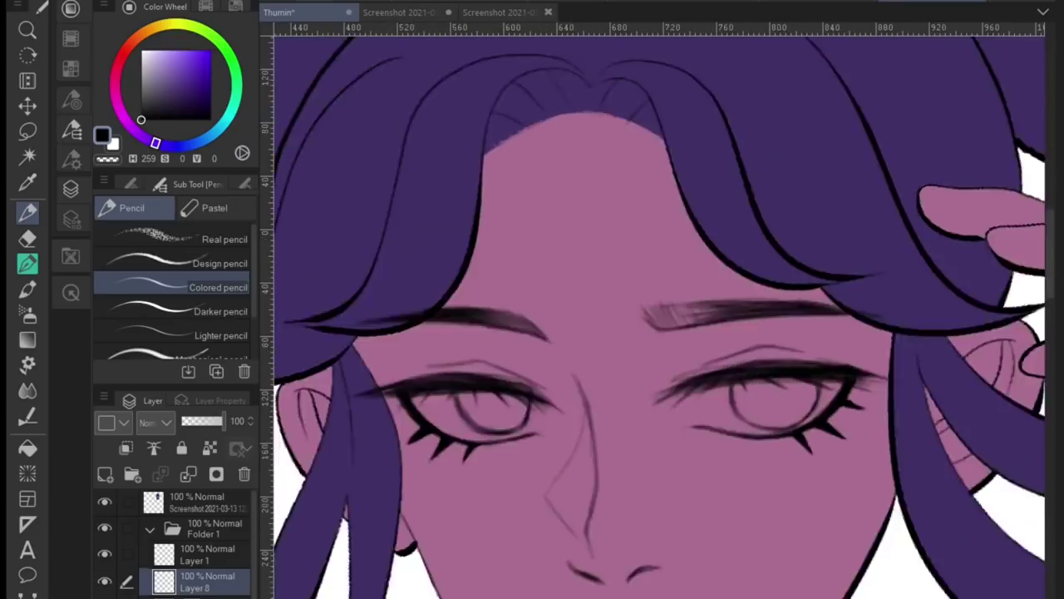
Blend the new eyebrow's pencil strokes and fade the inner ends of both eyebrows with the Soft eraser.
scroll(657, 316, "up", 3)
mouse_move(630, 322)
left_mouse_down()
mouse_move(690, 283)
mouse_move(669, 283)
mouse_move(632, 216)
left_mouse_up()
key("j")
scroll(691, 283, "down", 2)
key("p")
key("e")
scroll(600, 158, "up", 2)
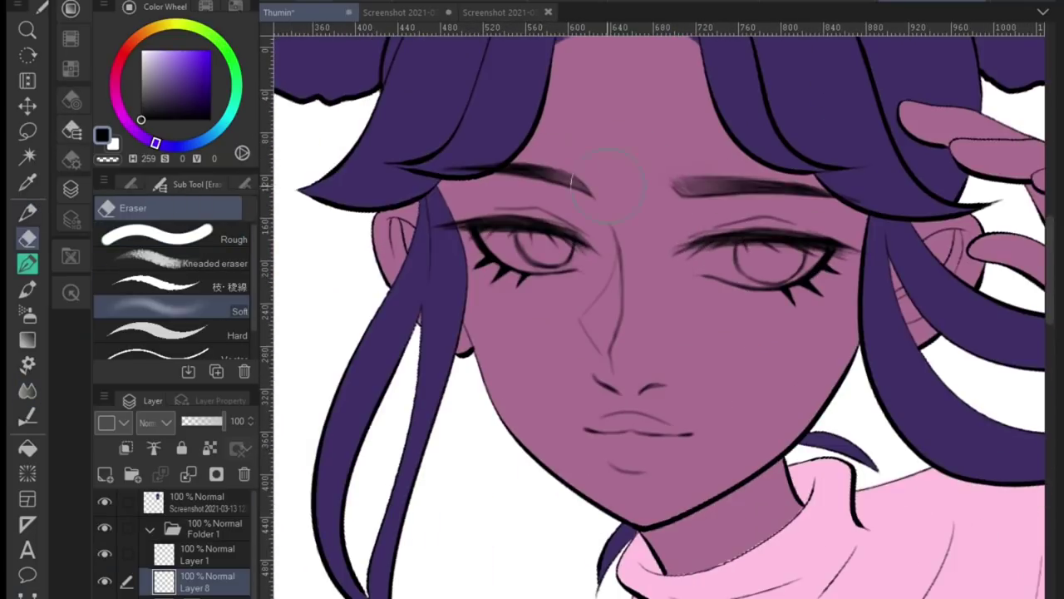
scroll(844, 51, "down", 2)
mouse_move(632, 316)
left_mouse_down()
mouse_move(582, 249)
mouse_move(549, 275)
left_mouse_up()
scroll(582, 249, "up", 3)
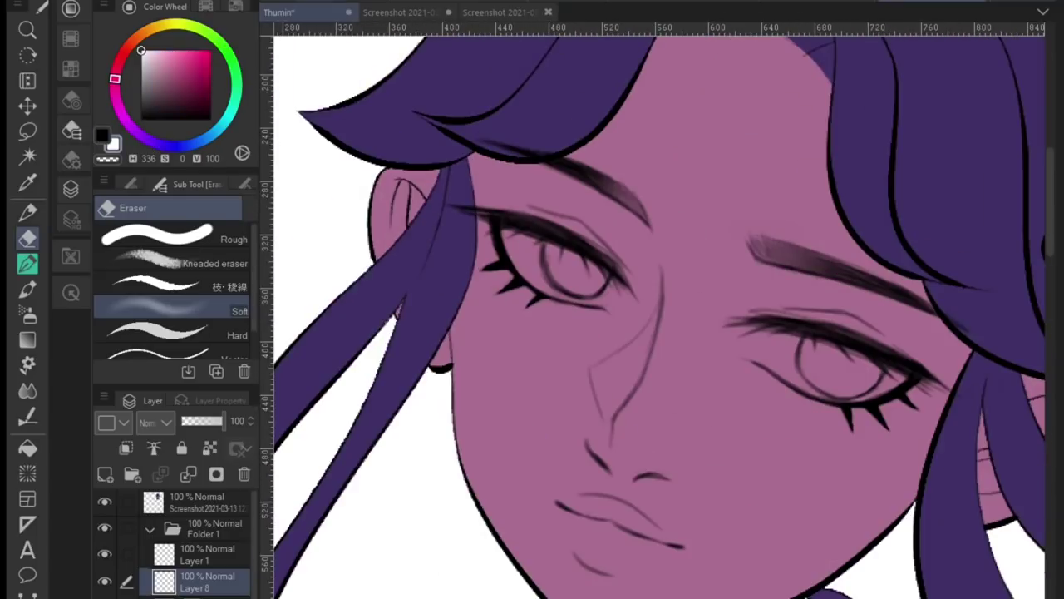
Paint the eye away from the raised hand white on Layer 8 and erase the excess around its edges.
key("x")
key("p")
left_click_drag(503, 234, 574, 297)
key("g")
left_click(566, 266)
scroll(586, 208, "up", 2)
key("e")
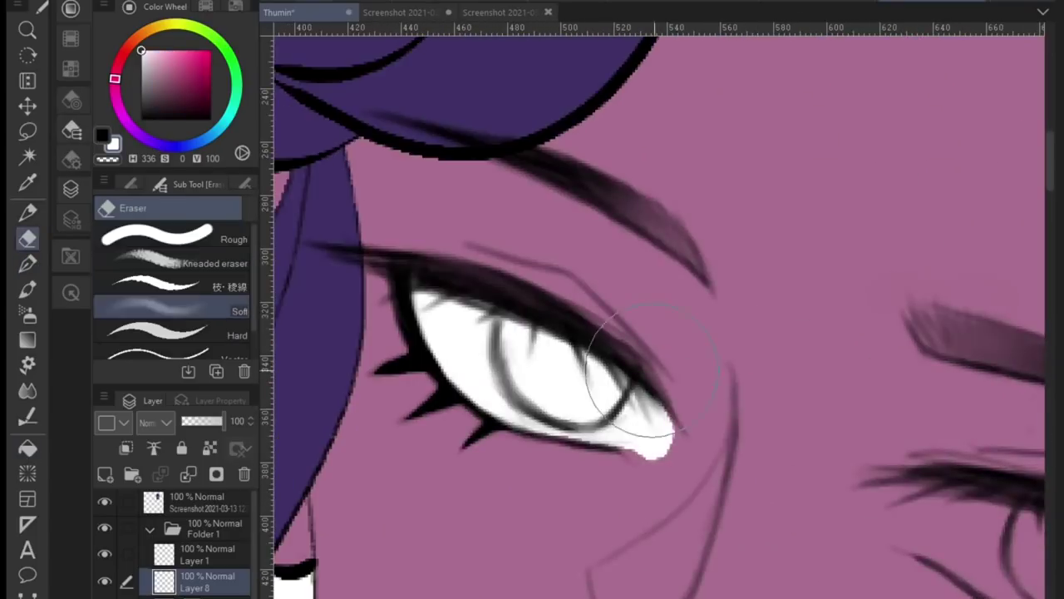
key("p")
scroll(457, 291, "down", 1)
key("e")
mouse_move(456, 291)
left_mouse_down()
mouse_move(582, 275)
mouse_move(416, 332)
left_mouse_up()
Paint the eye nearest the raised hand white on Layer 8 with the Turnip pen and clean up its edges.
key("p")
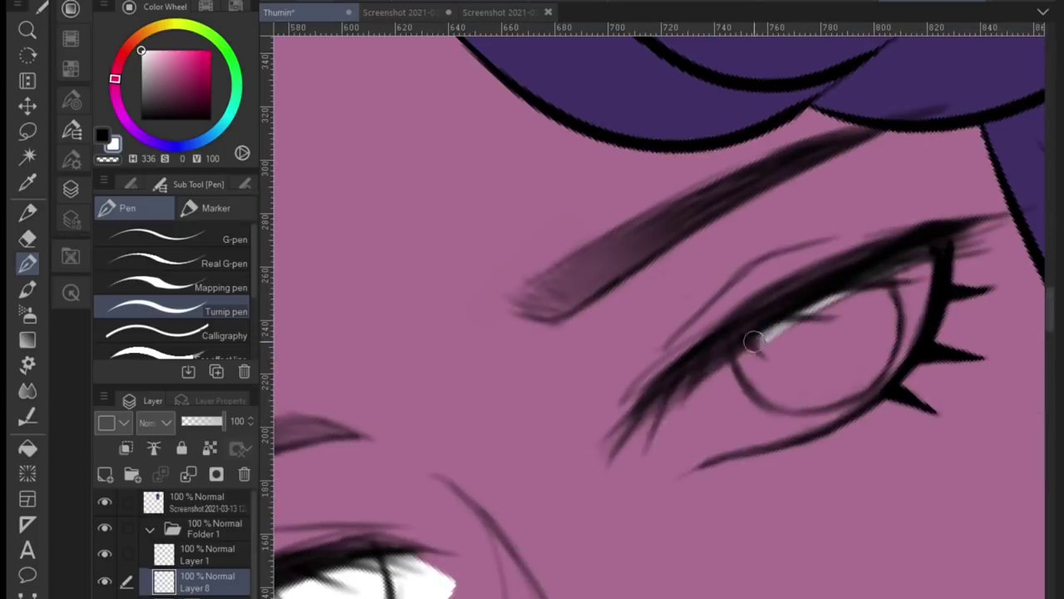
key("e")
scroll(697, 459, "up", 2)
key("p")
mouse_move(657, 462)
left_mouse_down()
mouse_move(810, 412)
mouse_move(758, 432)
left_mouse_up()
key("g")
left_click(798, 383)
key("p")
scroll(758, 432, "down", 1)
key("e")
scroll(758, 433, "down", 2)
scroll(773, 466, "up", 2)
key("p")
key("e")
scroll(820, 570, "down", 1)
left_click_drag(639, 507, 652, 428)
scroll(631, 456, "down", 3)
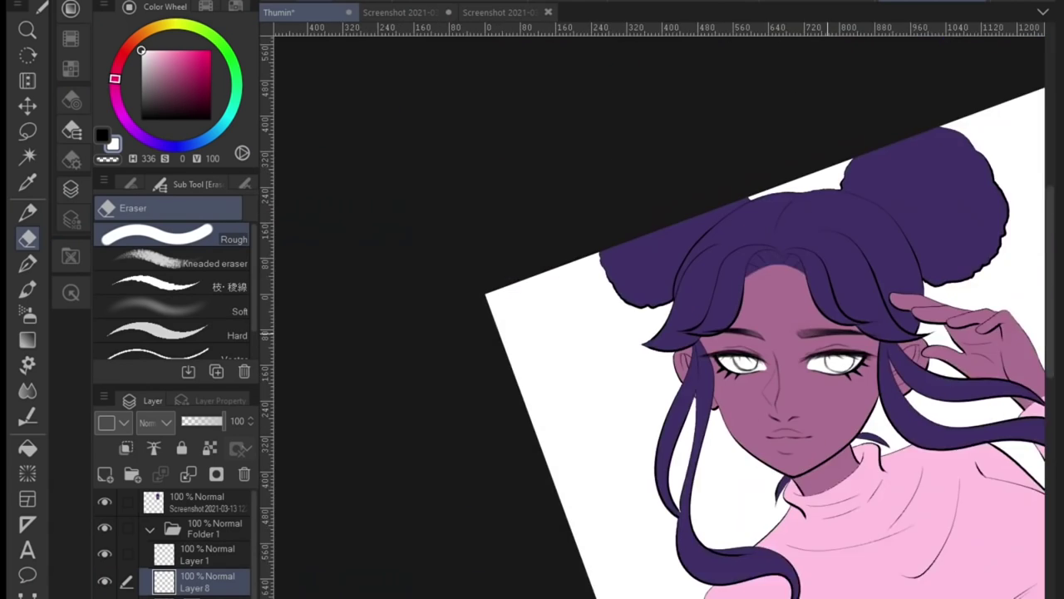
Sample a bright magenta from the reference portraits with the Eyedropper.
key("i")
scroll(748, 332, "up", 2)
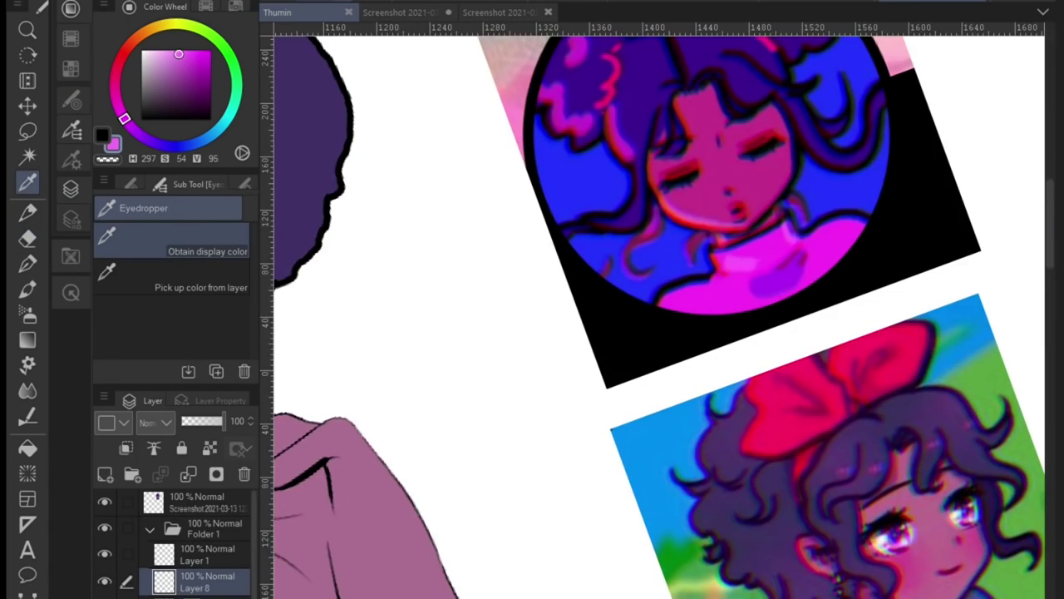
scroll(657, 316, "down", 3)
scroll(630, 352, "up", 4)
On Layer 1, strengthen the iris outlines of both eyes with the black Colored pencil.
key("p")
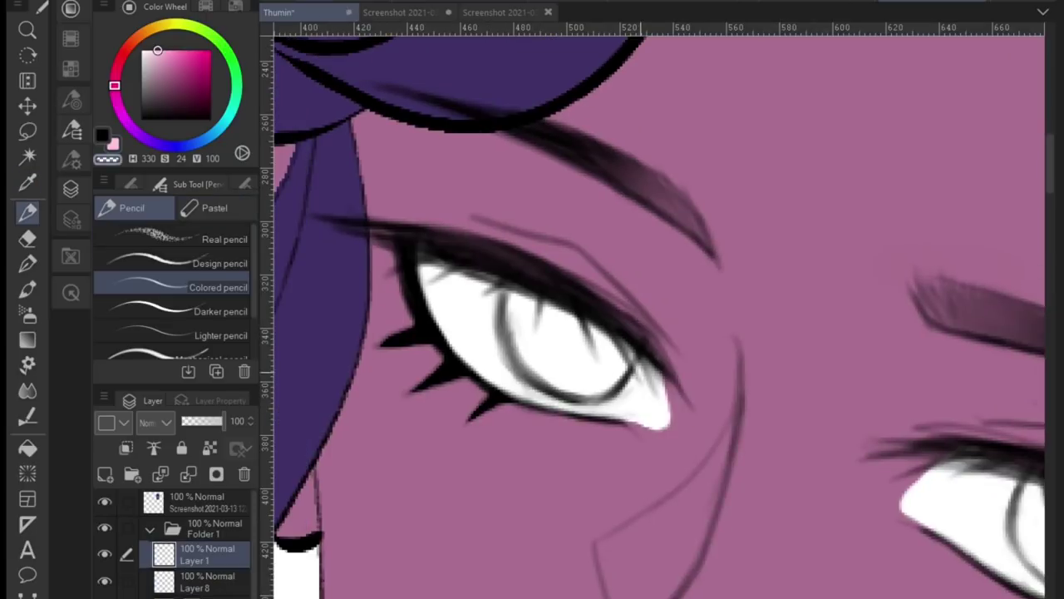
key("x")
left_click_drag(655, 362, 573, 404)
mouse_move(562, 271)
left_mouse_down()
mouse_move(499, 390)
mouse_move(241, 187)
left_mouse_up()
scroll(657, 310, "down", 3)
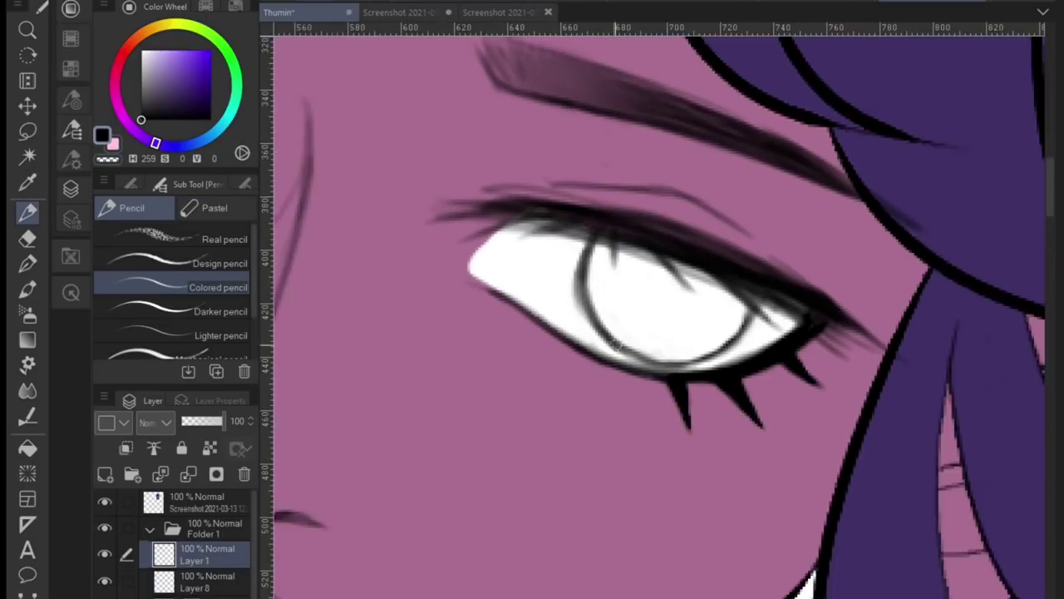
On Layer 8, fill both irises with hot pink using the pen, and save the file.
key("x")
scroll(615, 249, "up", 3)
key("p")
left_click(200, 581)
left_click_drag(599, 200, 640, 233)
scroll(656, 310, "down", 4)
key("ctrl+s")
scroll(656, 310, "up", 3)
scroll(426, 256, "up", 3)
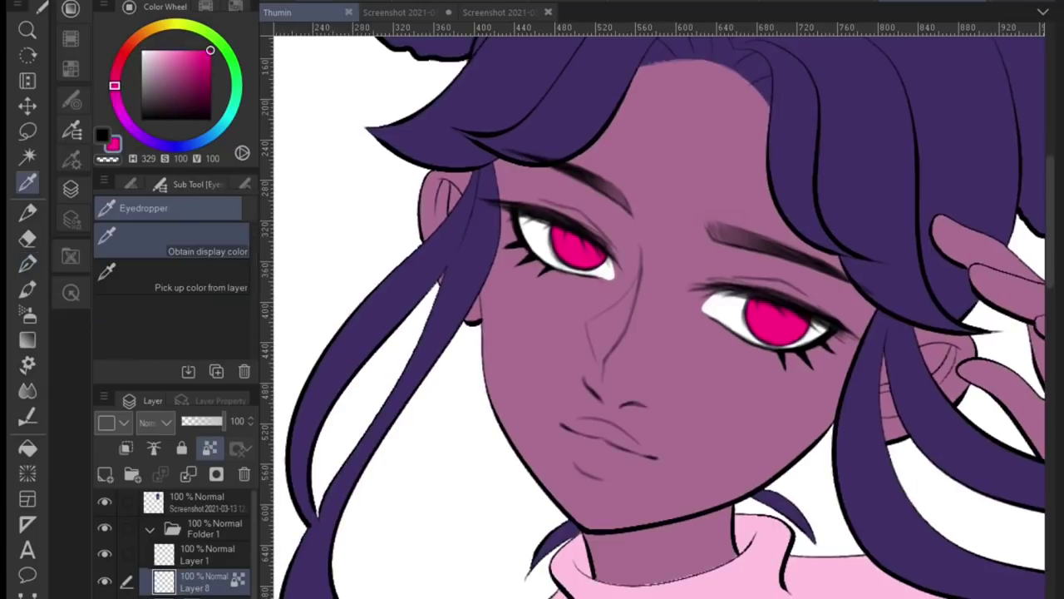
Recolour both irises to a more magenta pink with hue 317 and full saturation.
left_click(426, 256, "alt")
scroll(739, 318, "down", 3)
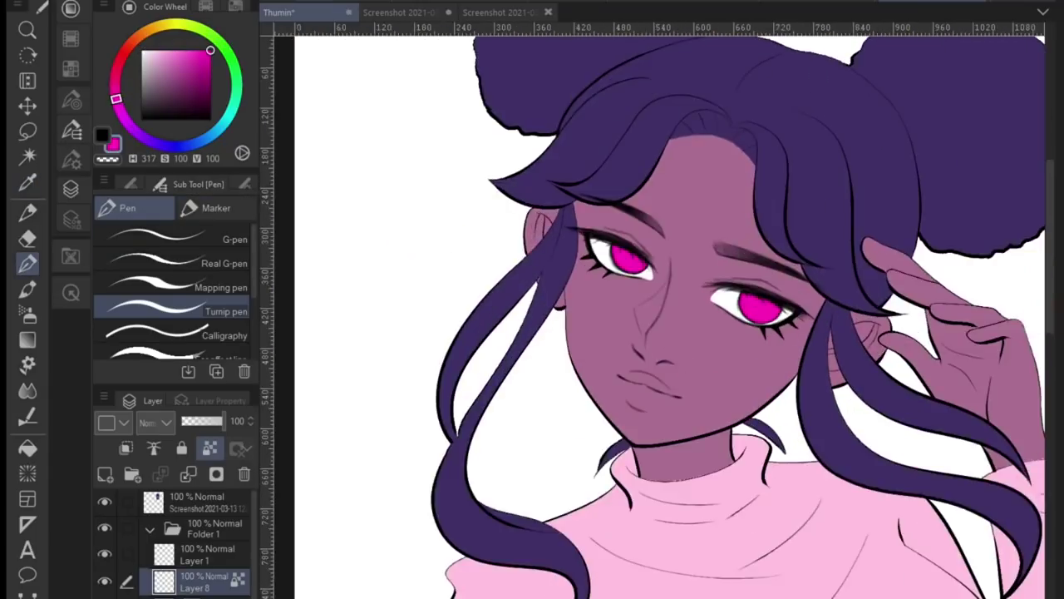
left_click_drag(466, 291, 467, 295)
Lasso the facial features on Layers 1 and 8 and adjust them slightly with Free Transform, checking the flipped view.
key("ctrl+shift+t")
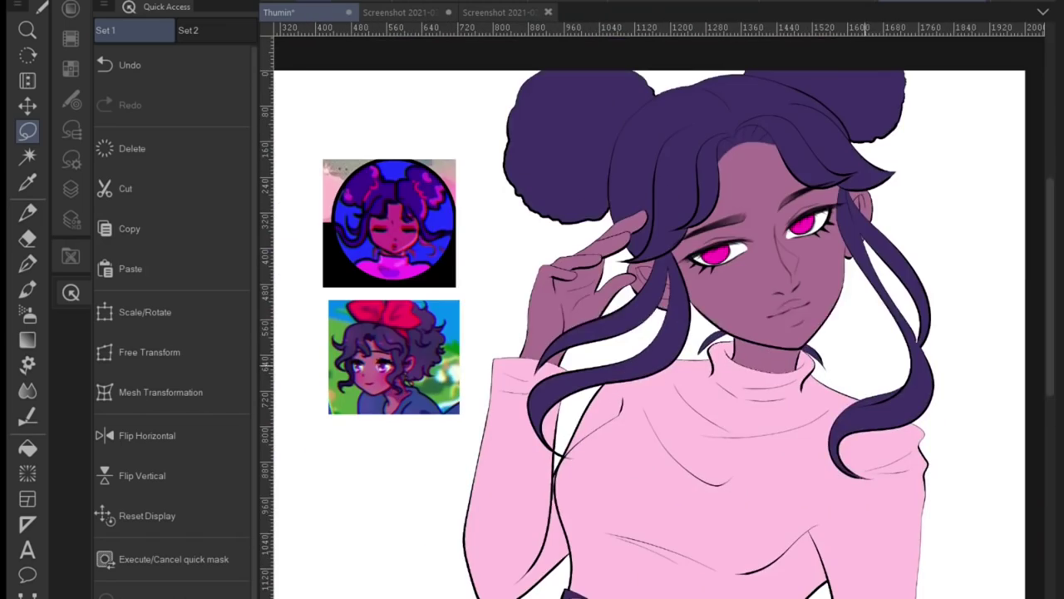
scroll(657, 316, "down", 3)
scroll(657, 316, "up", 4)
key("ctrl+shift+t")
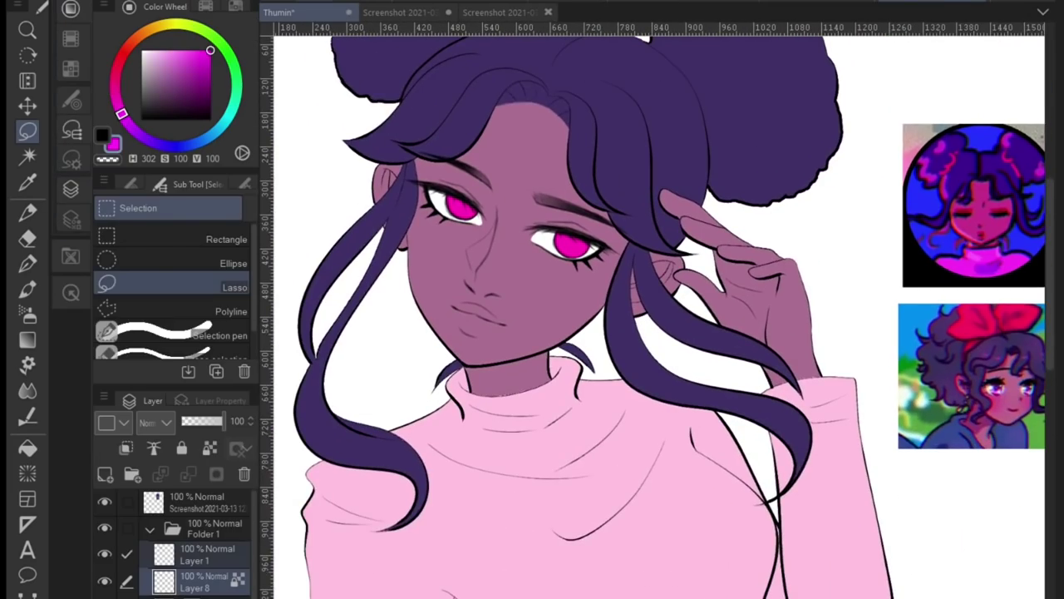
Redraw the iris outlines in black pencil on Layer 1 with Layer 8 hidden, and refill the irises with magenta, hue 302.
key("ctrl+plus")
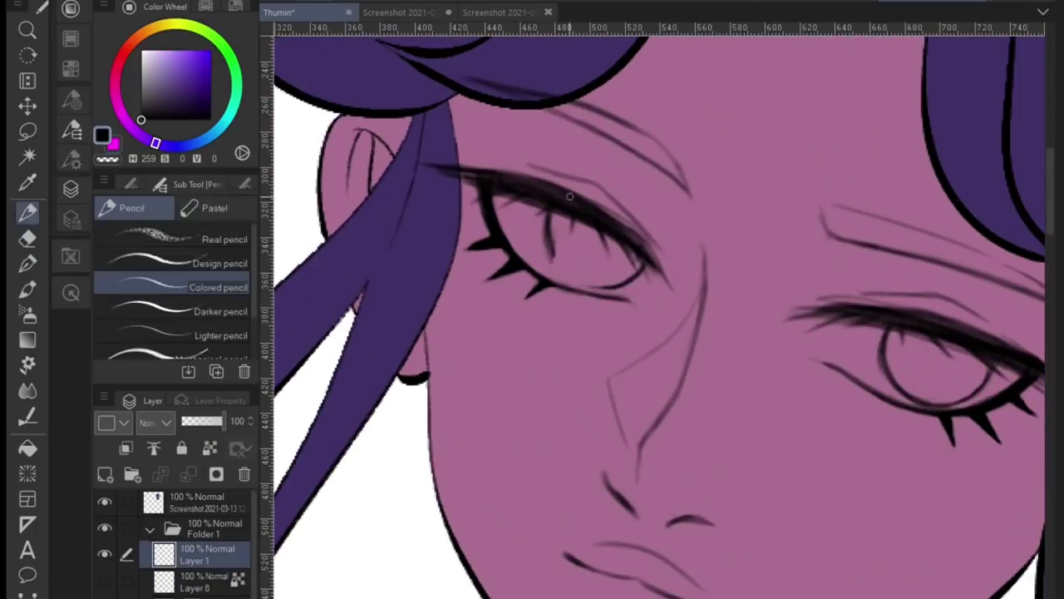
key("p")
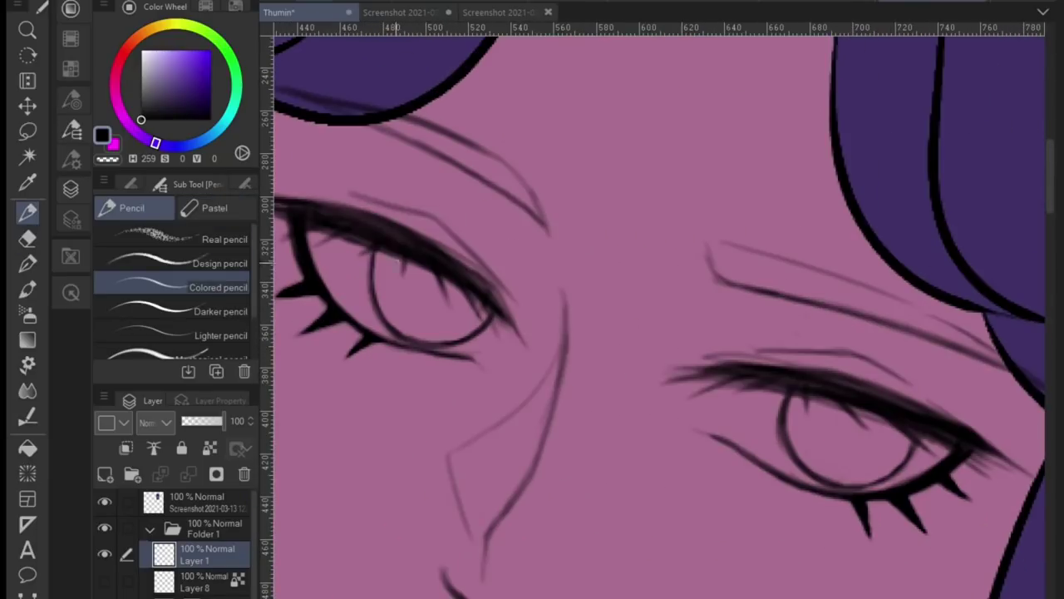
key("p")
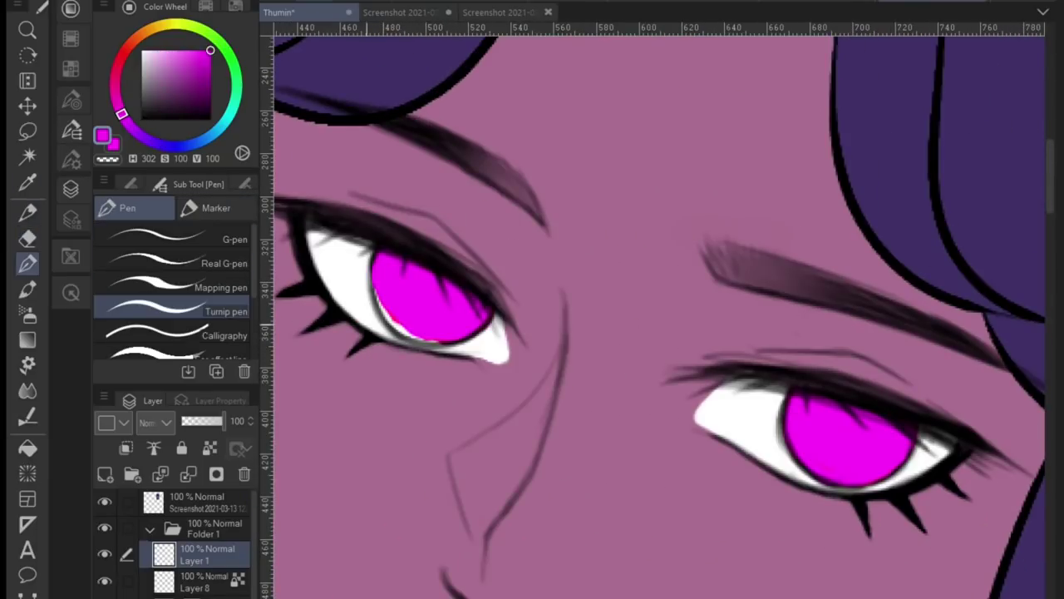
On a clipped layer in Add mode, airbrush soft dusty-pink highlights onto the face, undoing the stray stroke.
key("alt+bracketleft")
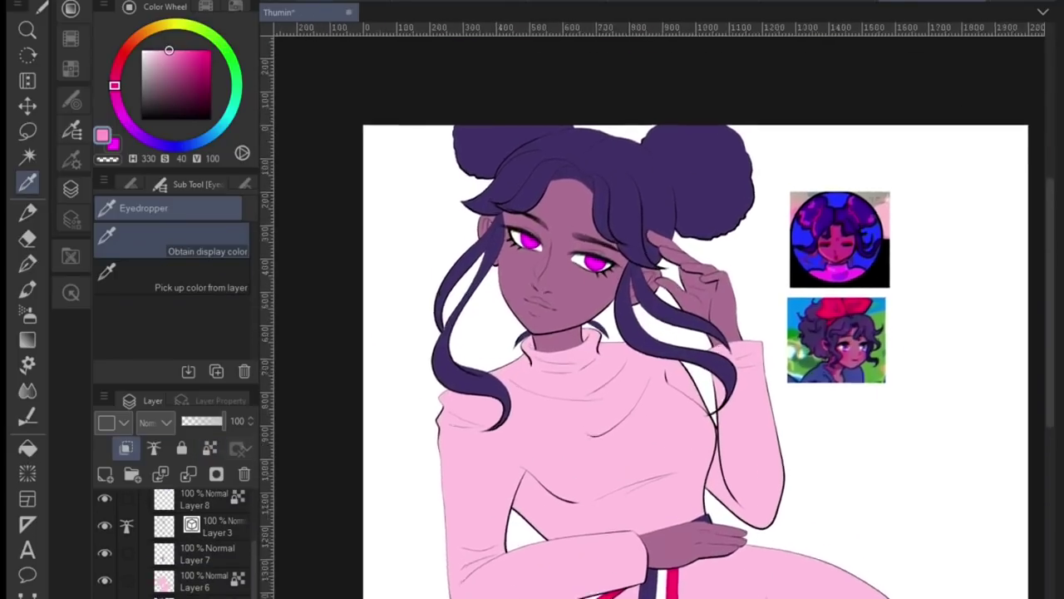
scroll(603, 349, "up", 2)
key("b")
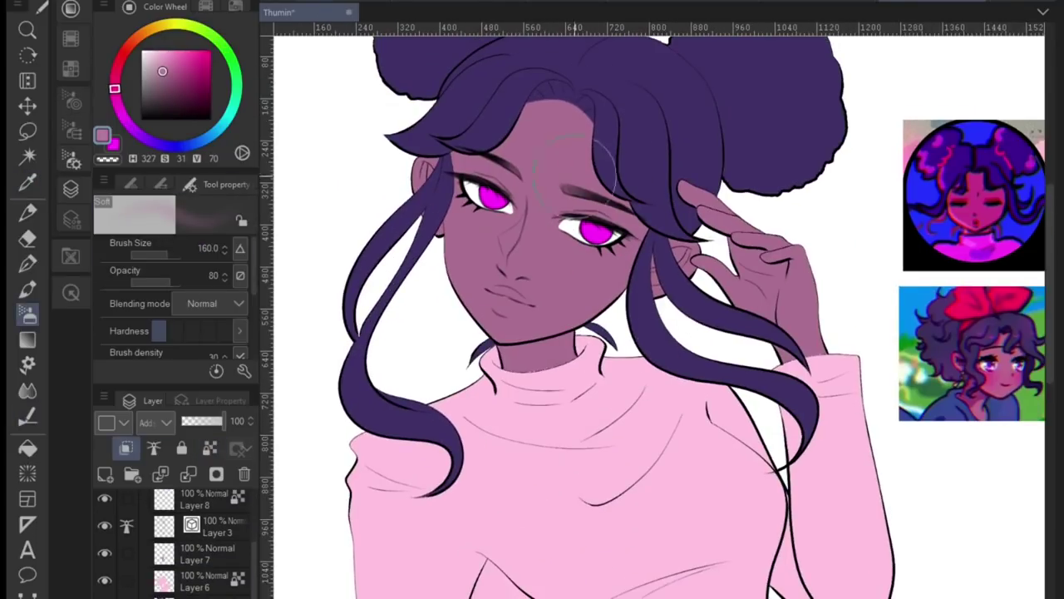
scroll(532, 249, "down", 2)
left_click_drag(499, 242, 541, 266)
scroll(532, 250, "down", 1)
key("ctrl+z")
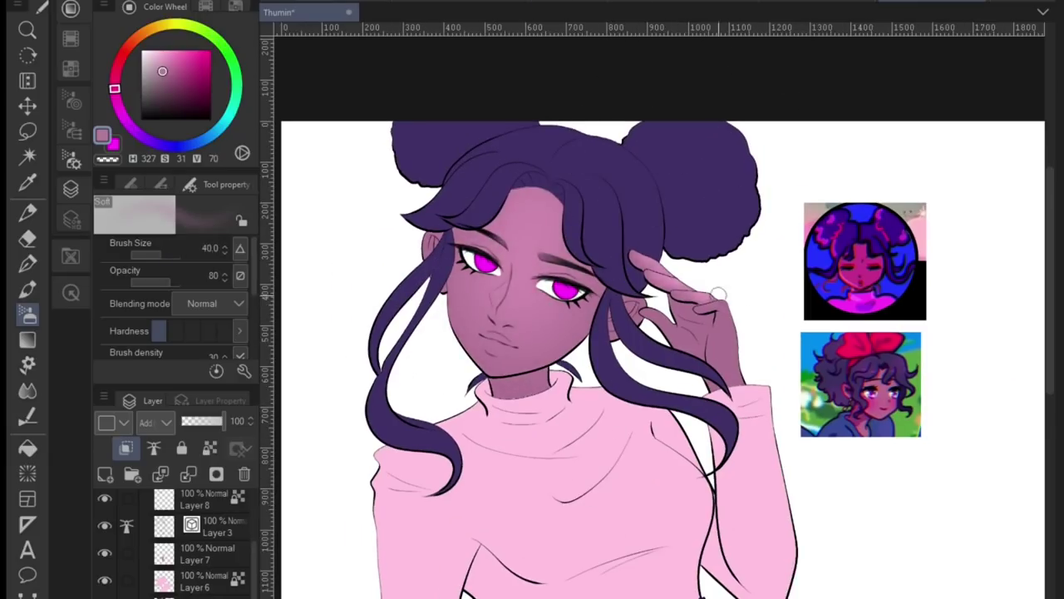
Airbrush soft dusty-pink highlights onto both hands and the thighs, varying the brush size up to about 350.
scroll(862, 418, "down", 2)
scroll(862, 418, "right", 1)
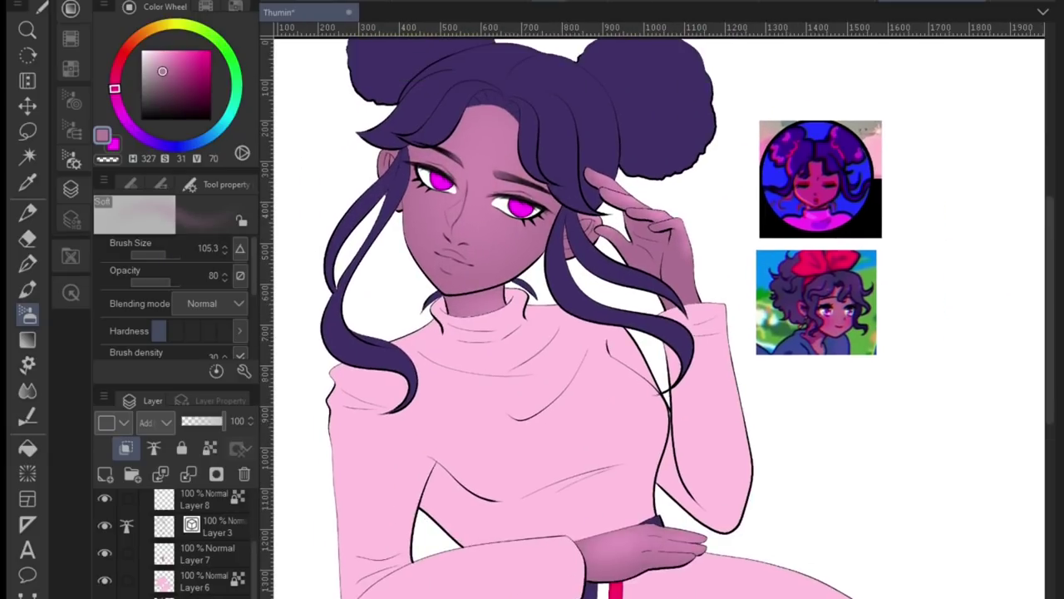
scroll(831, 374, "down", 4)
left_click_drag(752, 331, 794, 331)
scroll(794, 331, "down", 2)
left_click_drag(656, 349, 699, 349)
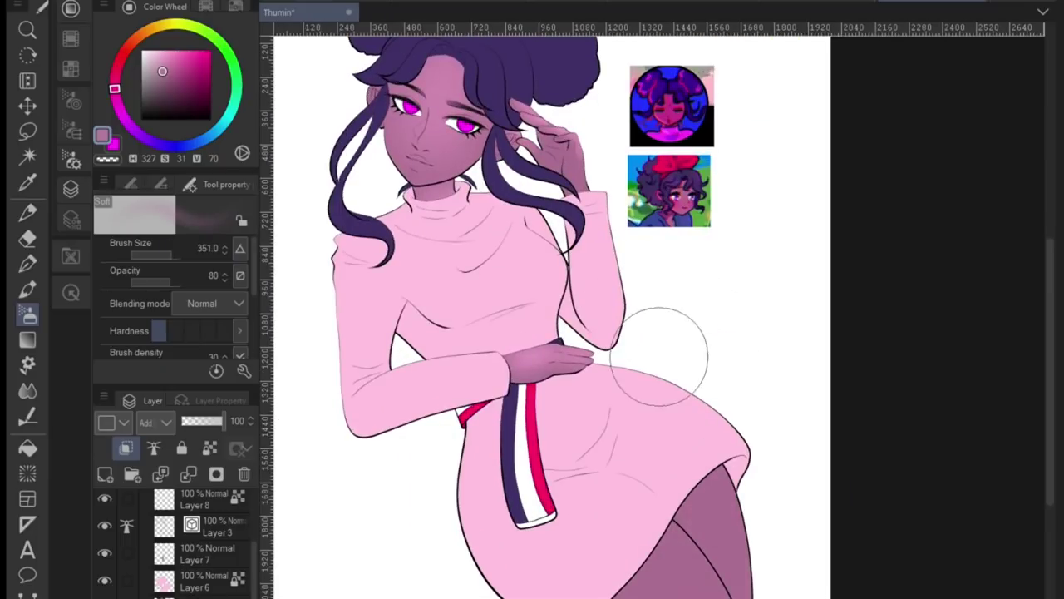
scroll(698, 366, "down", 1)
scroll(552, 114, "down", 2)
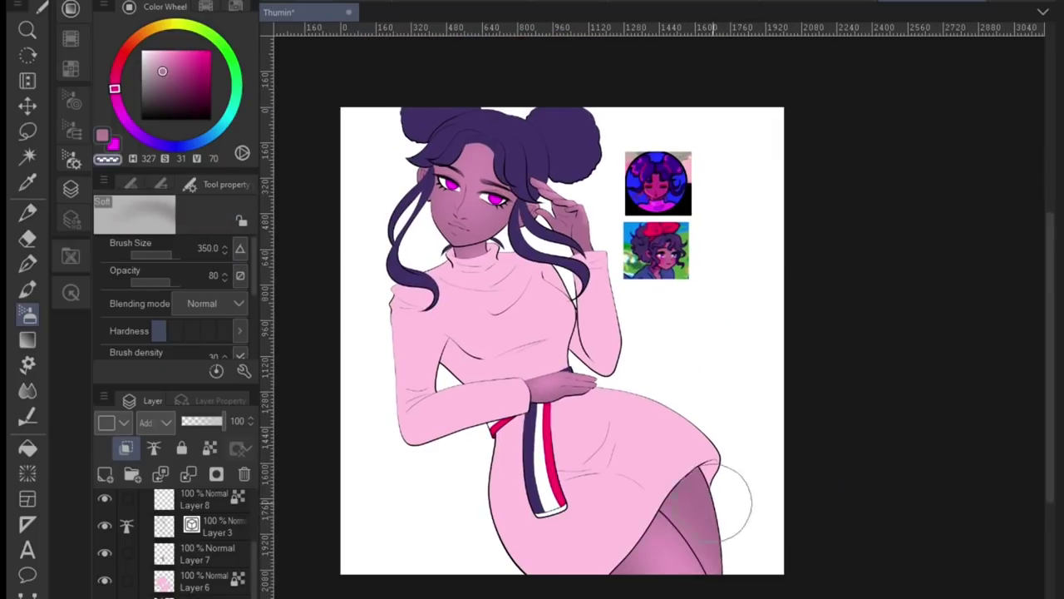
Smooth the airbrushed skin highlights on the hands with the Blend brush.
scroll(671, 487, "up", 2)
key("j")
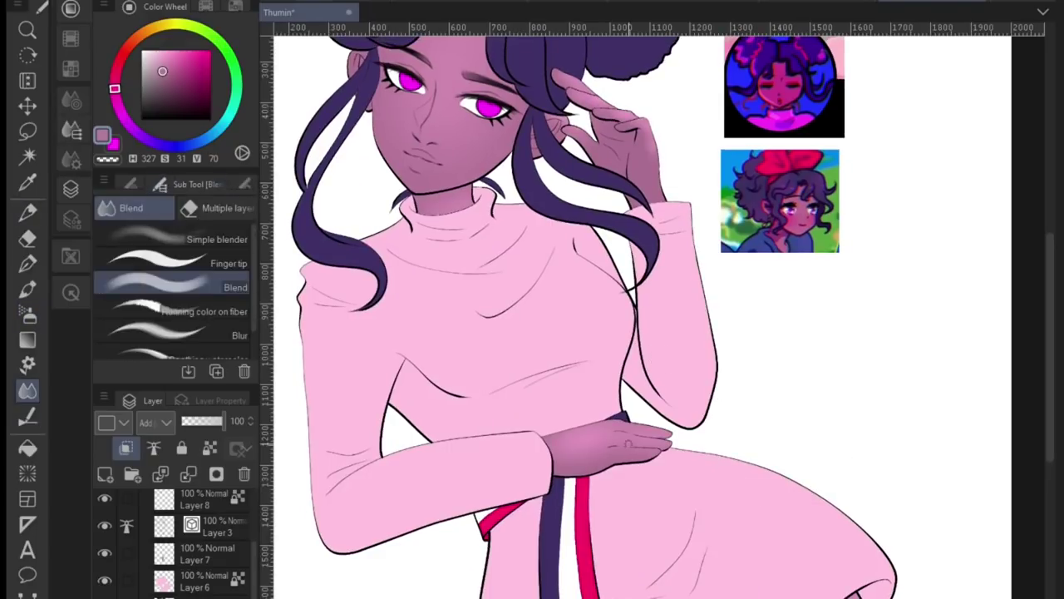
scroll(756, 408, "up", 3)
scroll(740, 399, "left", 1)
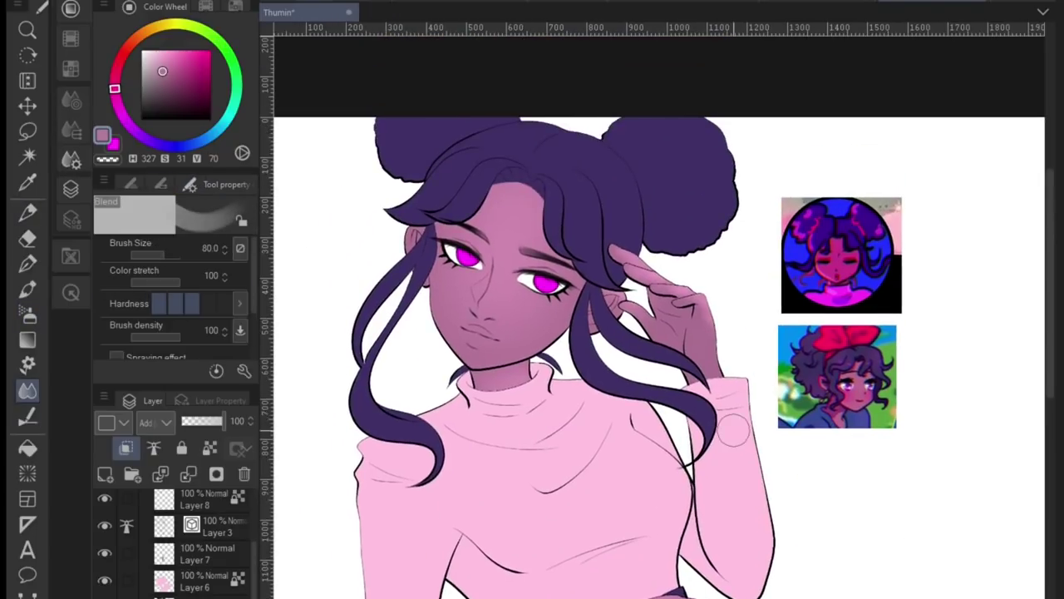
On a clipped Normal layer, airbrush deep pink blush over the cheeks, nose and ears.
scroll(733, 430, "up", 2)
key("i")
key("b")
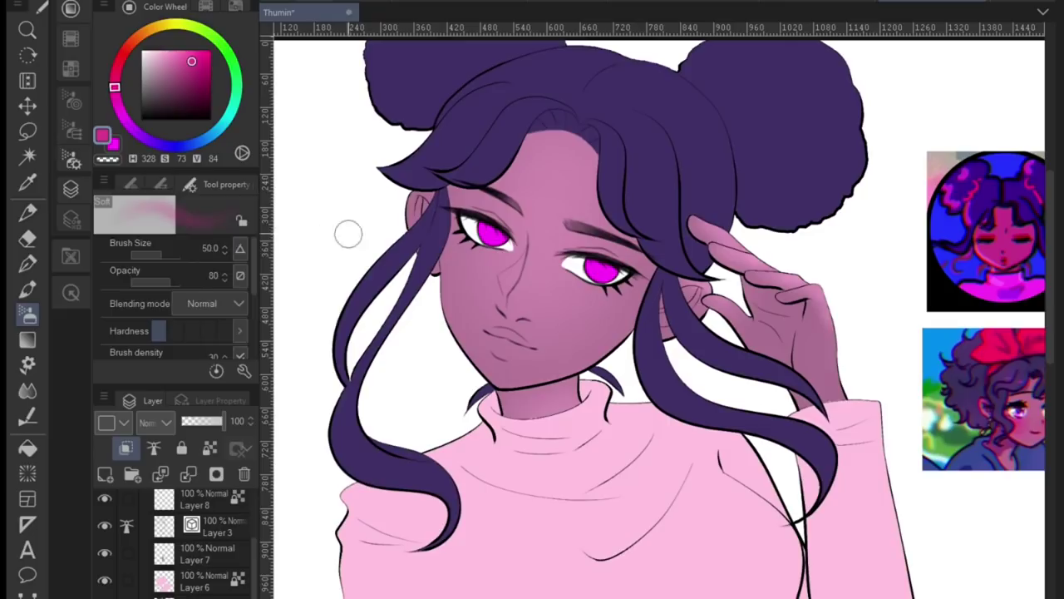
left_click_drag(453, 254, 473, 274)
left_click_drag(590, 308, 632, 312)
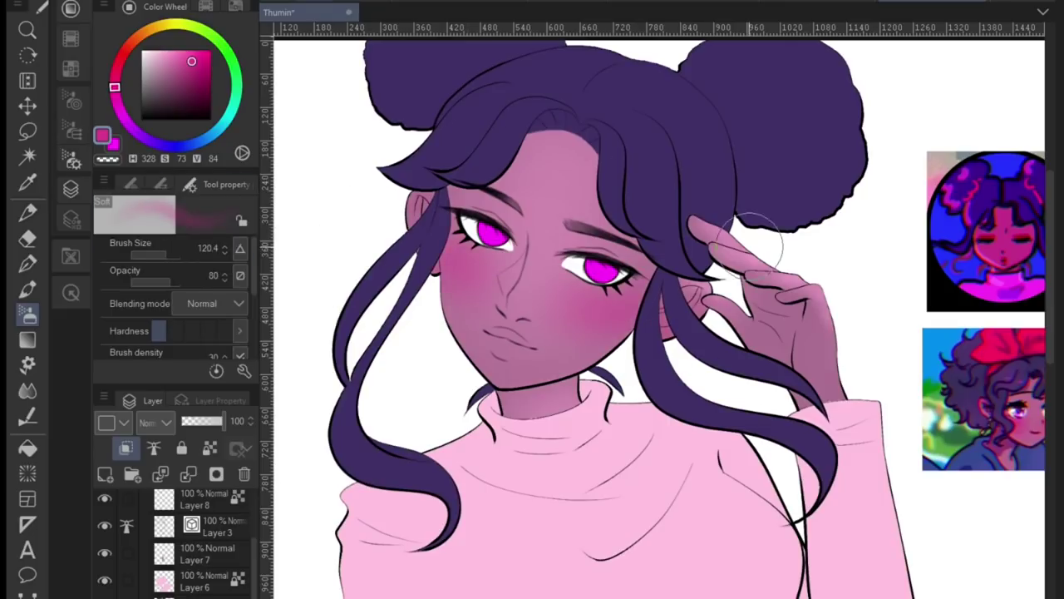
scroll(582, 324, "up", 2)
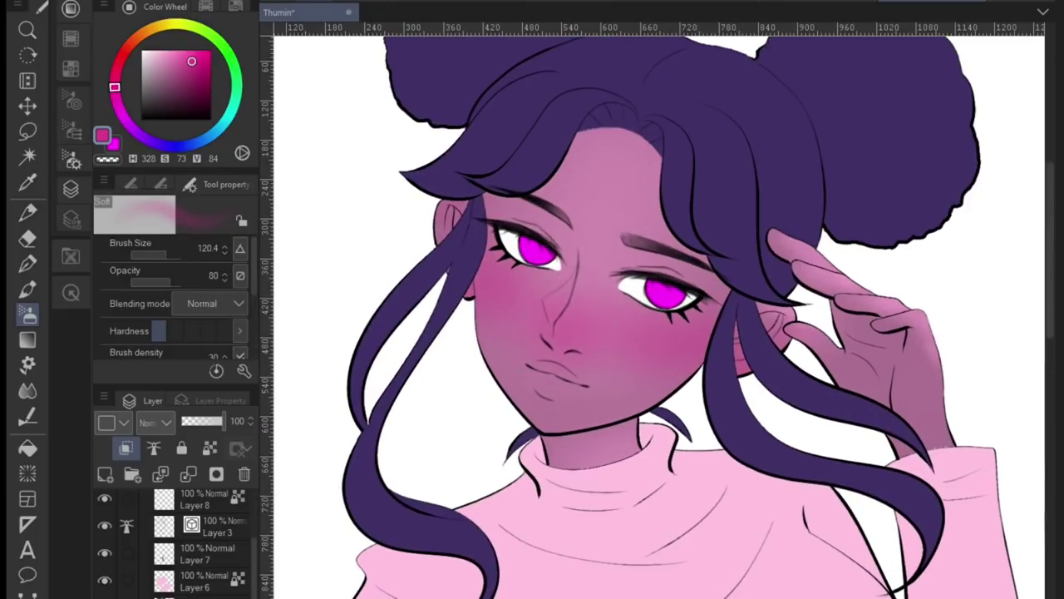
scroll(562, 328, "down", 1)
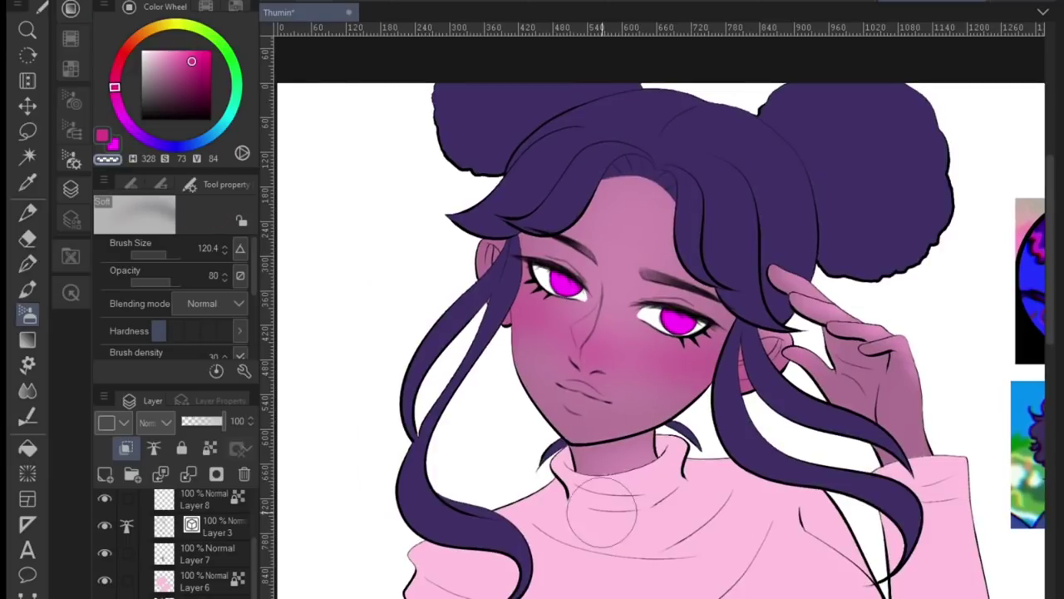
Airbrush deep pink onto the lips and, with brush size 40, onto the resting hand's knuckles.
scroll(665, 358, "up", 2)
scroll(607, 374, "down", 2)
scroll(790, 295, "up", 4)
scroll(872, 311, "down", 3)
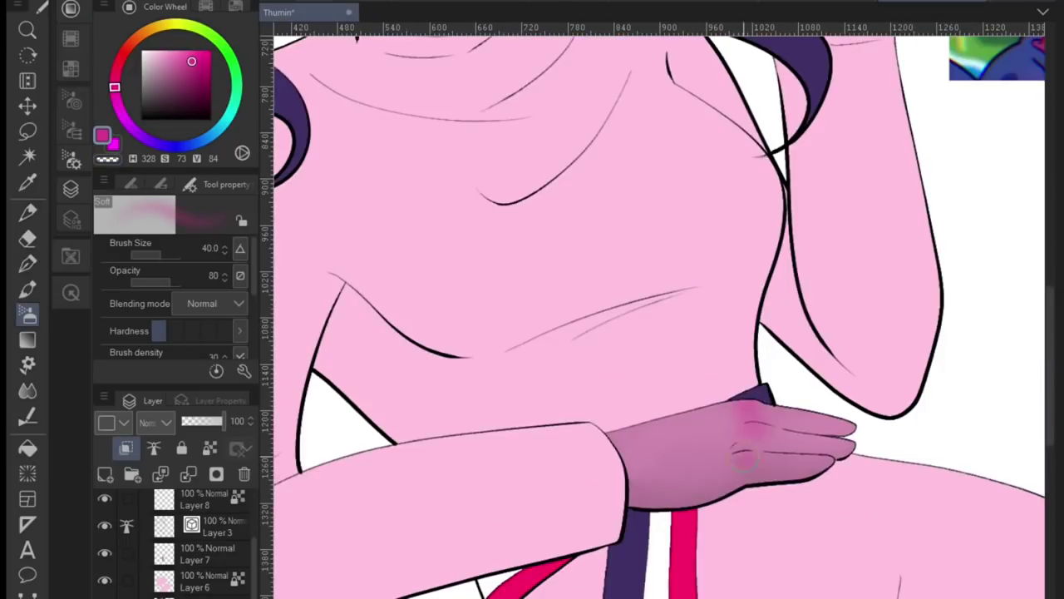
scroll(345, 340, "down", 2)
scroll(659, 356, "up", 2)
Enlarge the airbrush to about 180, add pink blush to the thighs and soften it with transparent colour.
scroll(659, 356, "down", 4)
key("bracketright")
key("bracketright")
key("bracketright")
key("c")
scroll(680, 493, "down", 2)
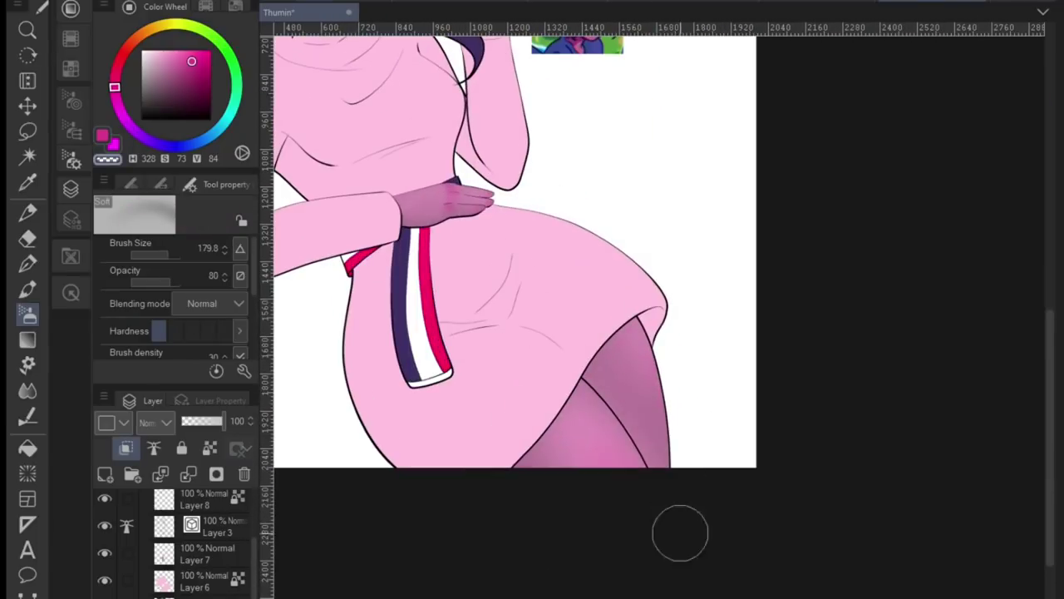
key("c")
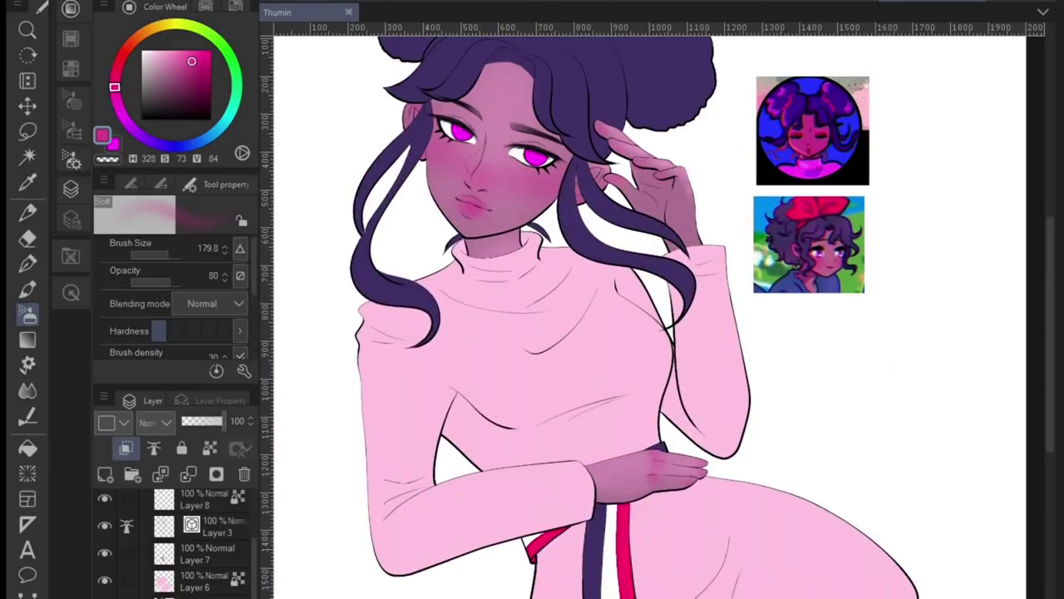
Airbrush a darker plum shade onto the skin around the neck and hands with brush size 100.
left_click(573, 187, "alt")
key("bracketleft")
key("bracketleft")
key("bracketleft")
key("bracketleft")
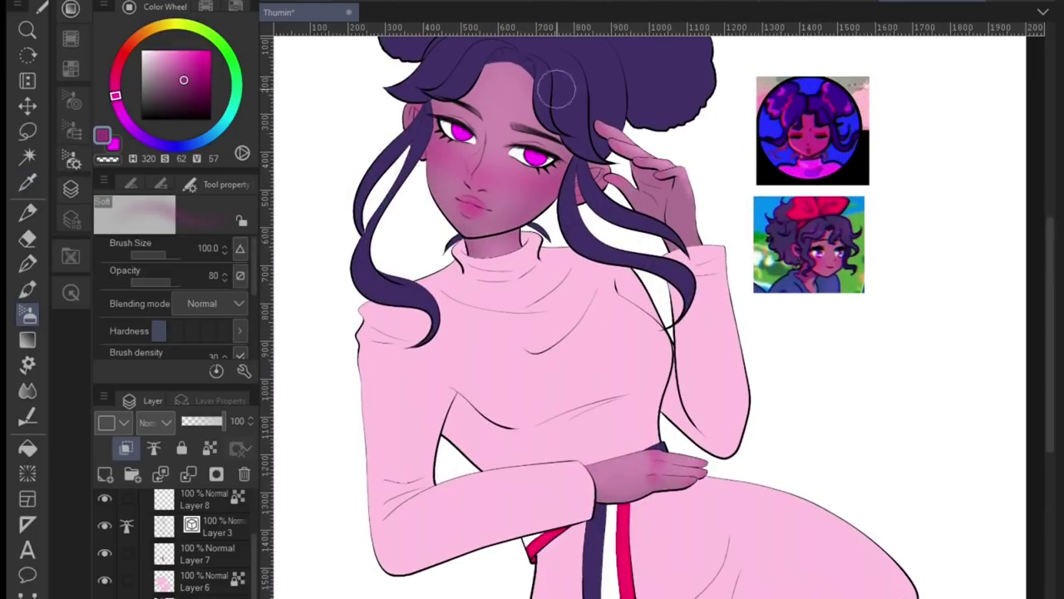
scroll(402, 193, "up", 3)
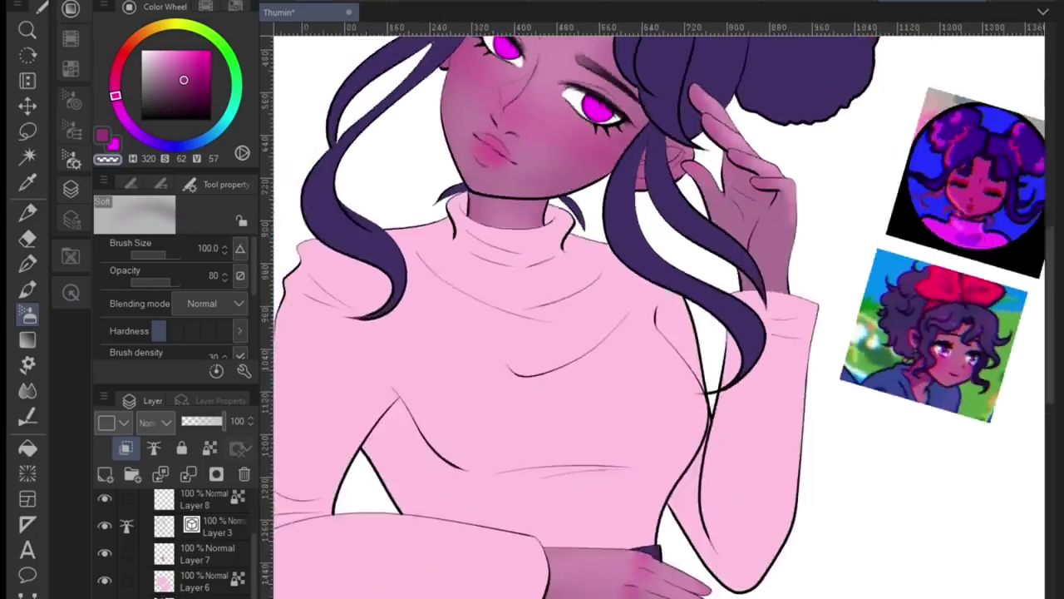
scroll(839, 229, "down", 5)
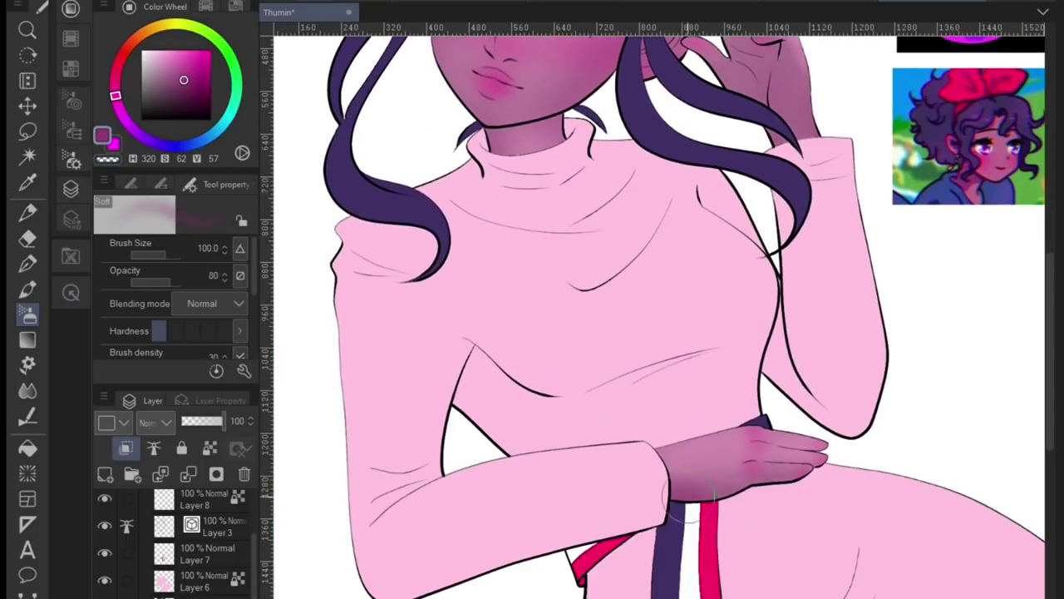
scroll(719, 269, "up", 5)
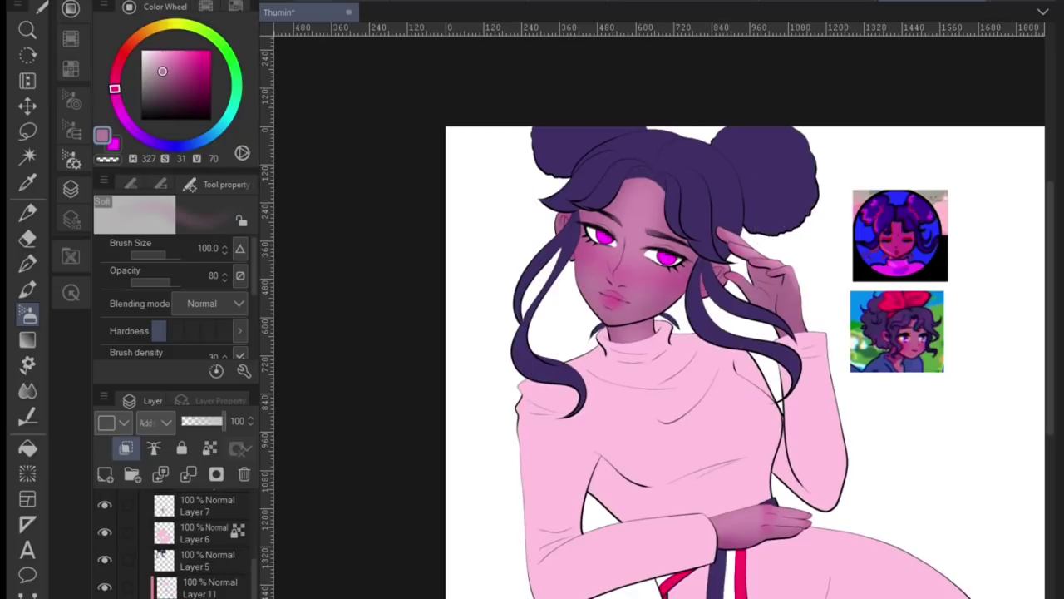
Build up deep pink on the nose and lower lip with the soft airbrush at size 65, softening it with transparent colour.
scroll(737, 107, "up", 2)
scroll(791, 212, "down", 1)
scroll(791, 212, "up", 2)
key("e")
scroll(736, 333, "down", 5)
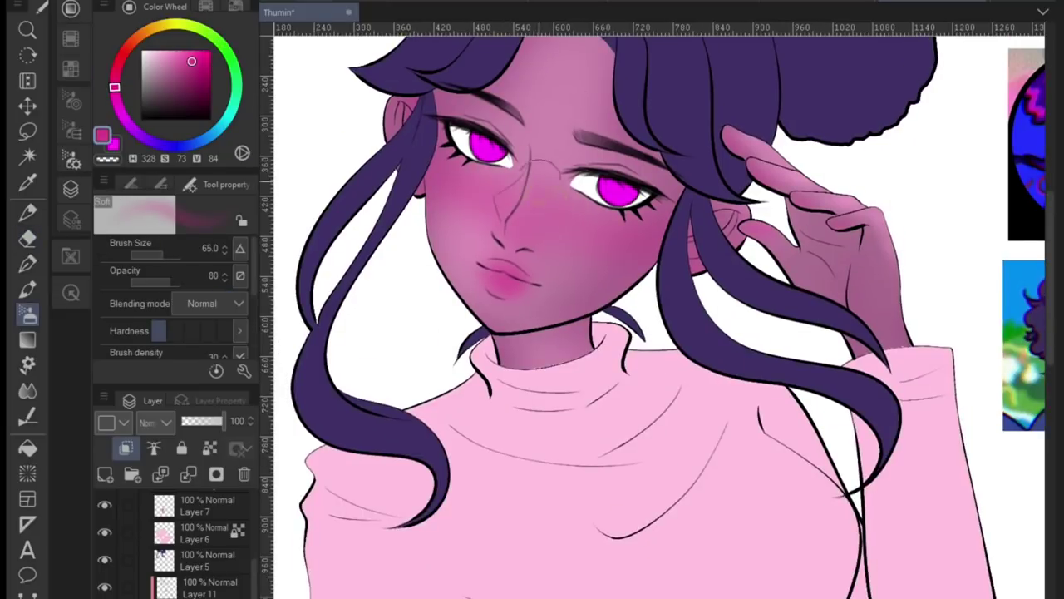
scroll(544, 205, "down", 4)
scroll(544, 205, "up", 4)
scroll(516, 239, "down", 4)
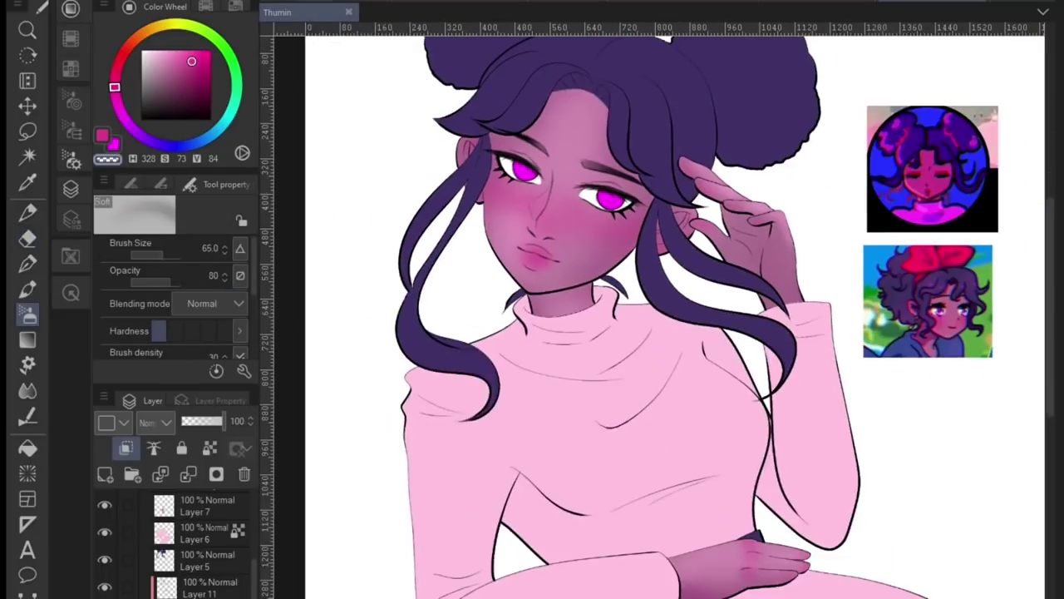
Airbrush bright magenta eyeshadow onto both eyelids with brush size 60 and tidy it with the soft eraser.
scroll(515, 240, "up", 5)
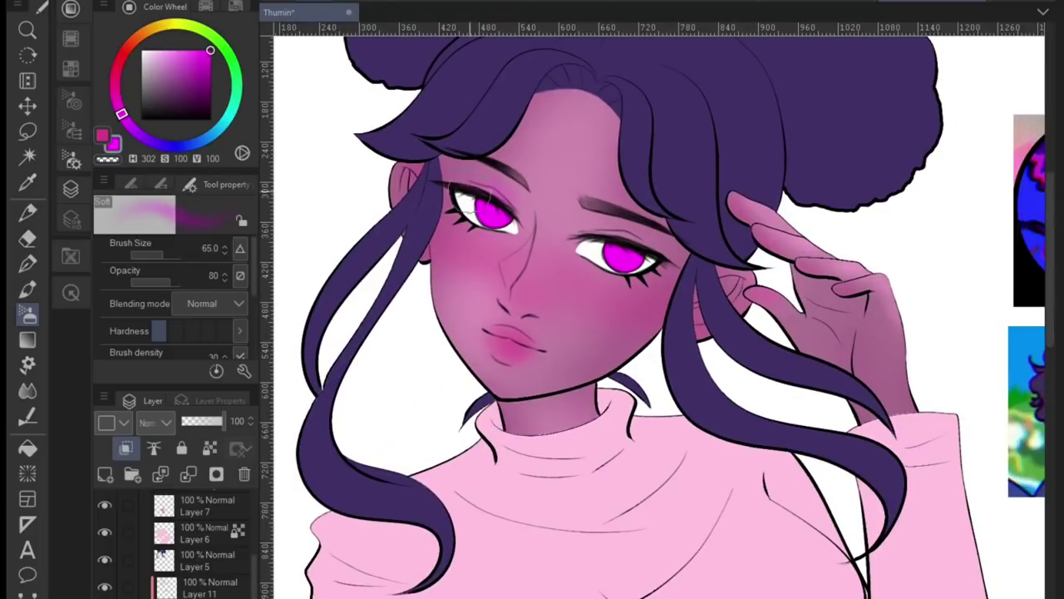
key("bracketleft")
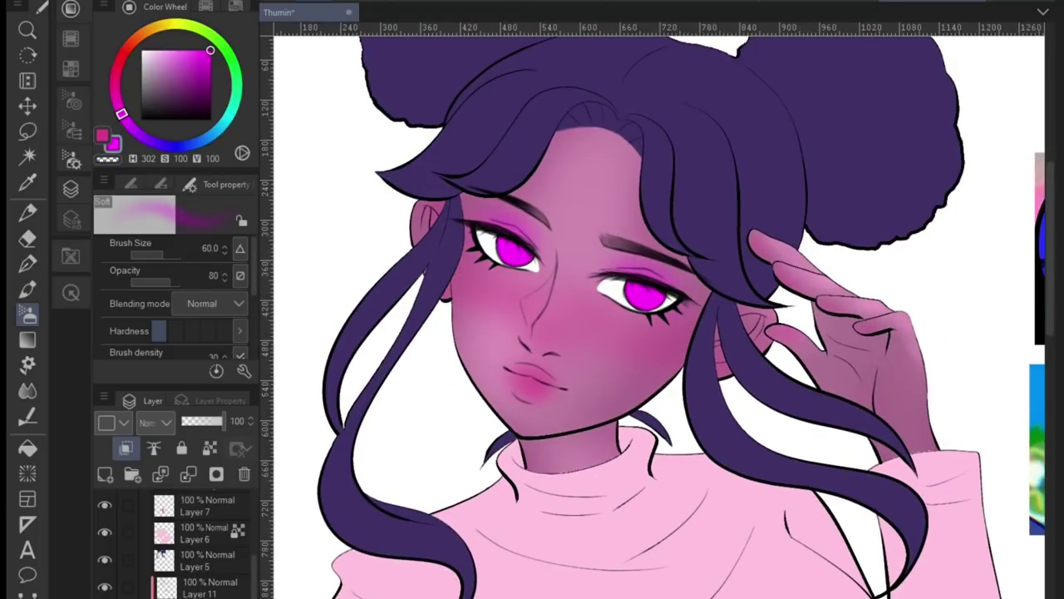
key("p")
scroll(653, 310, "down", 3)
scroll(652, 310, "up", 3)
key("e")
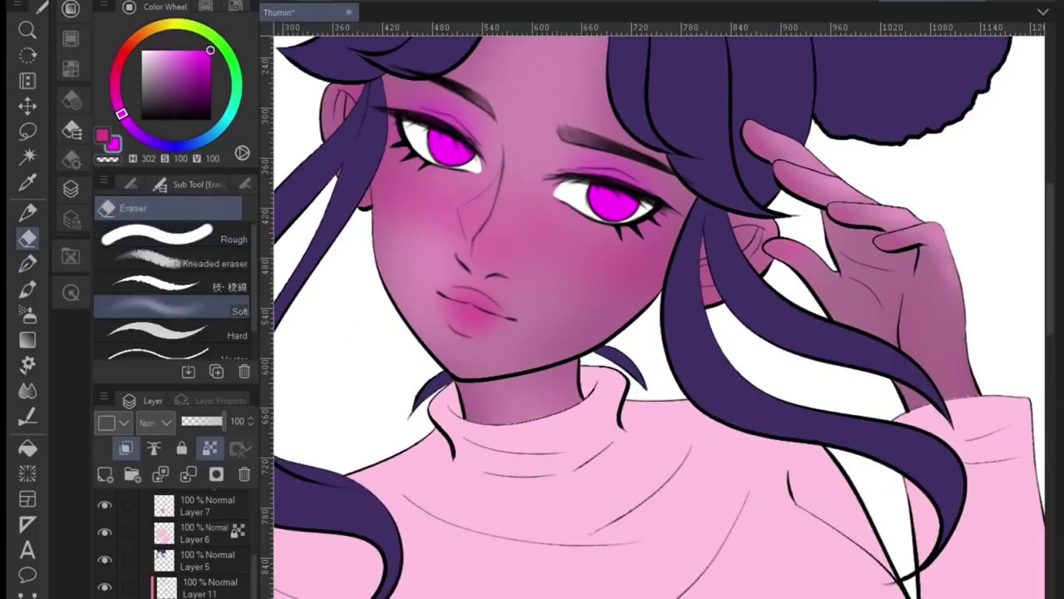
scroll(433, 305, "down", 2)
key("b")
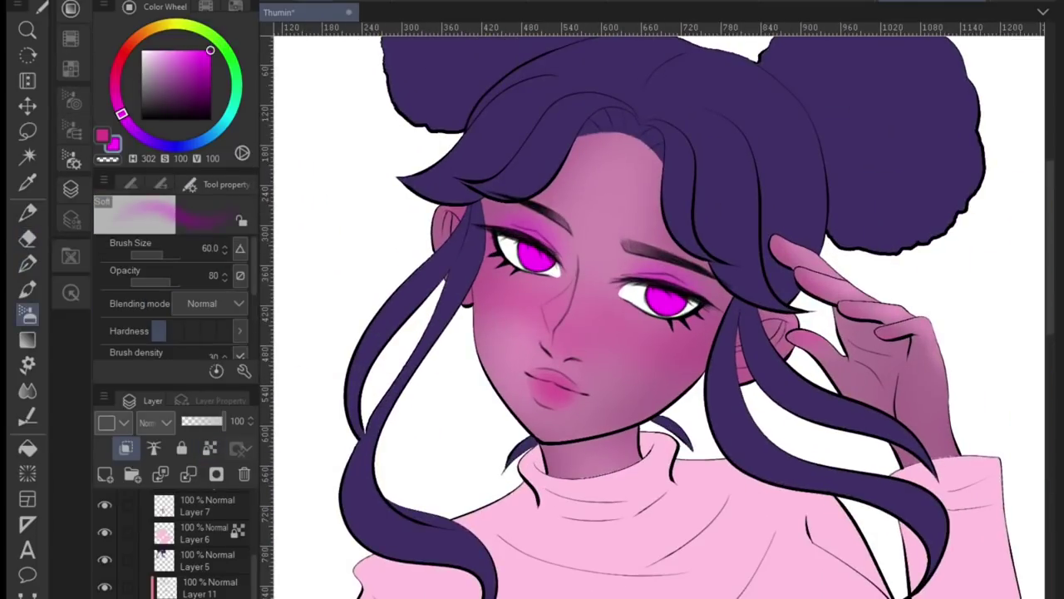
Deepen the pink of the lips with the Soft bleed brush at size 20 and smooth it with the Simple blender.
scroll(432, 305, "down", 2)
scroll(433, 305, "up", 4)
scroll(412, 300, "up", 3)
key("b")
scroll(657, 307, "down", 2)
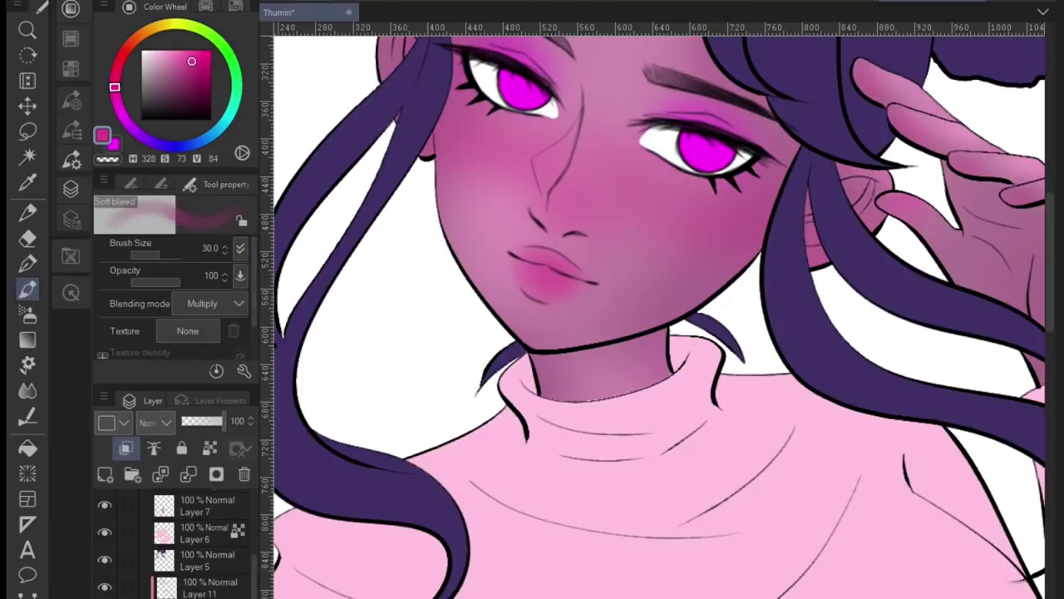
scroll(241, 214, "down", 1)
scroll(657, 307, "up", 2)
left_click(161, 184)
scroll(570, 287, "up", 2)
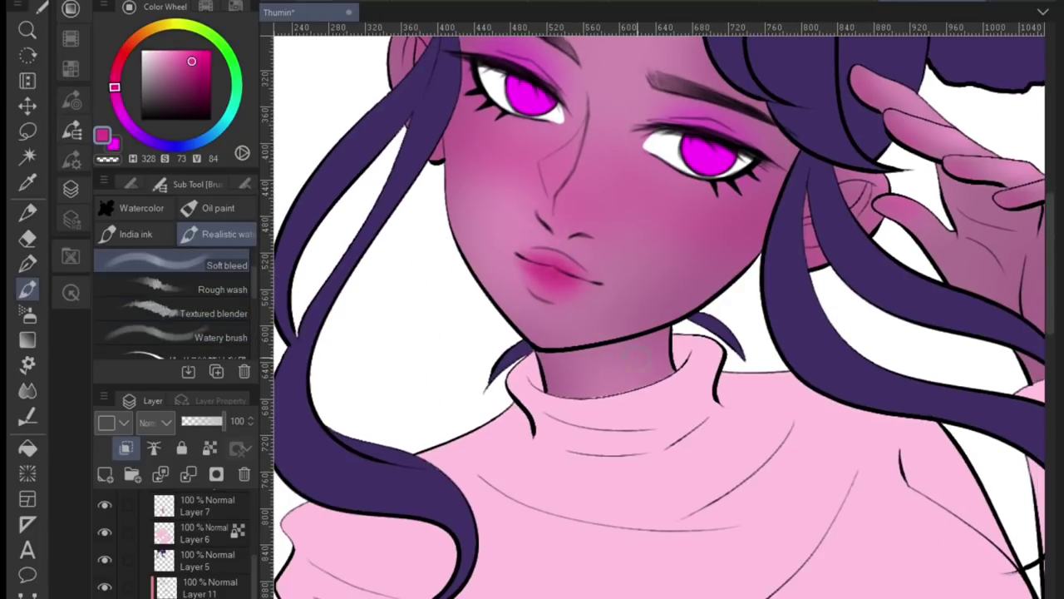
scroll(570, 287, "up", 1)
left_click(244, 183)
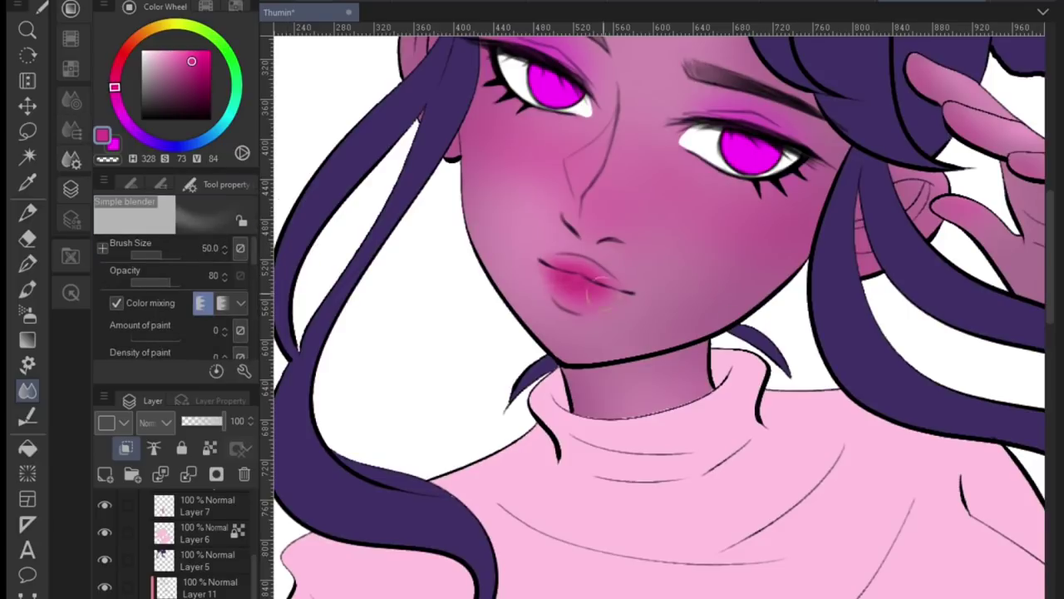
scroll(806, 457, "down", 1)
scroll(241, 214, "down", 1)
scroll(610, 303, "up", 1)
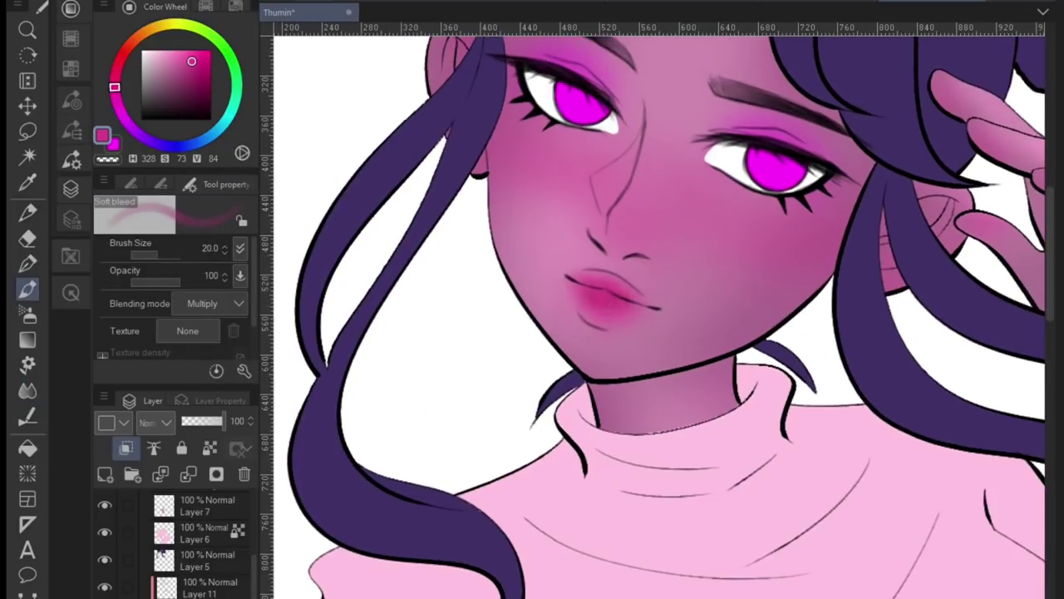
key("j")
On a clipped Multiply layer, paint a dark plum shadow on the neck with the Blending Soft Brush at size 25.
scroll(598, 318, "down", 1)
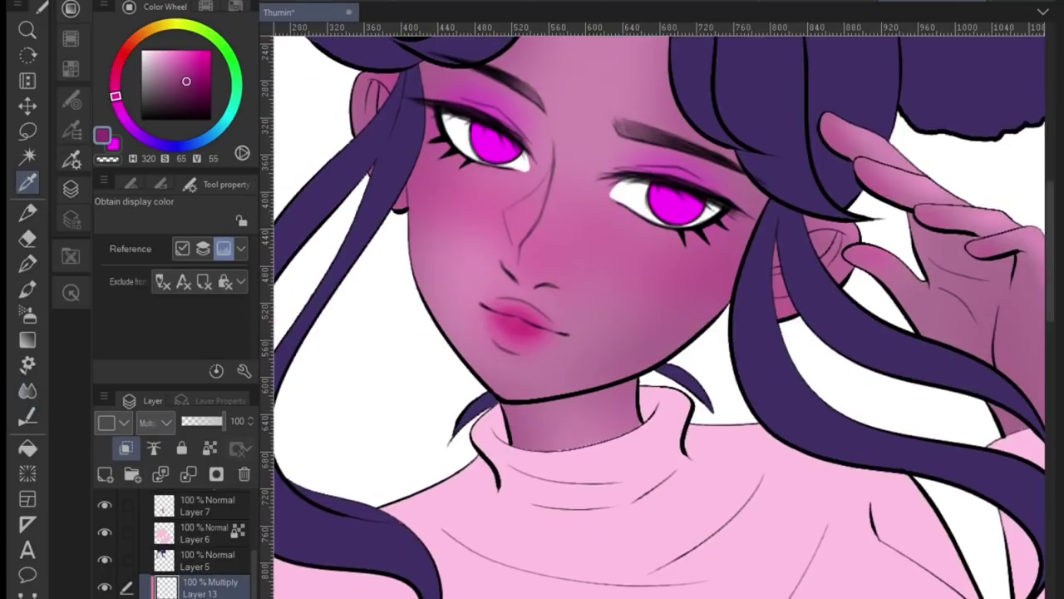
key("b")
key("period")
key("period")
key("period")
key("period")
key("period")
key("period")
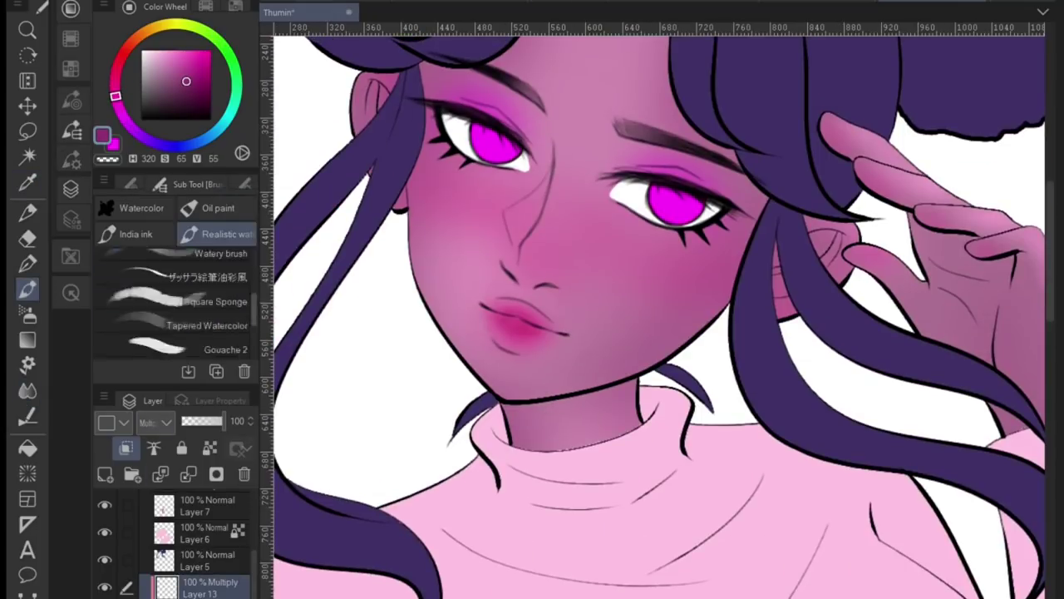
key("e")
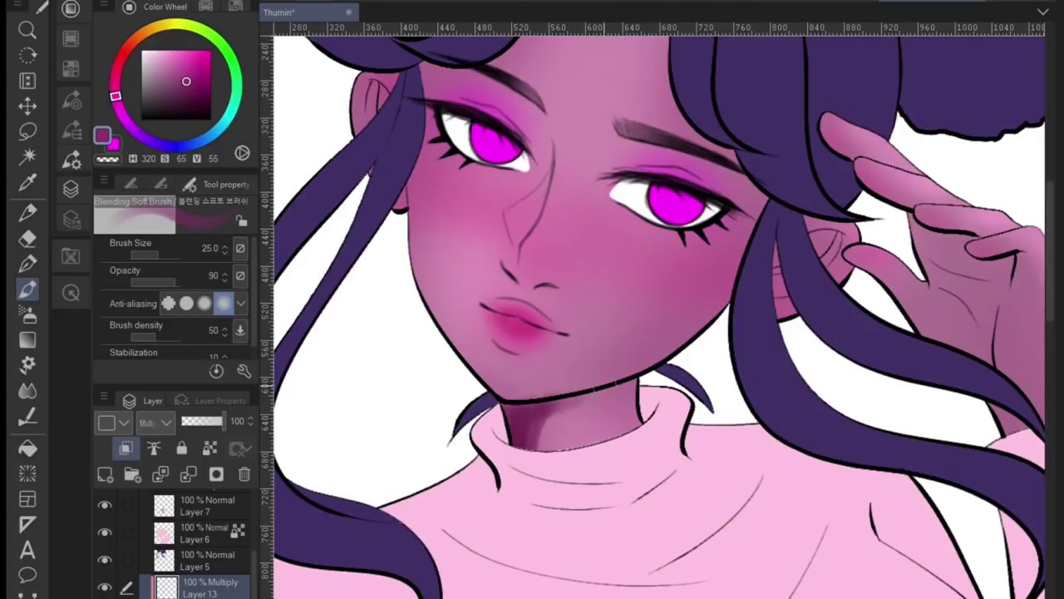
key("b")
key("ctrl+minus")
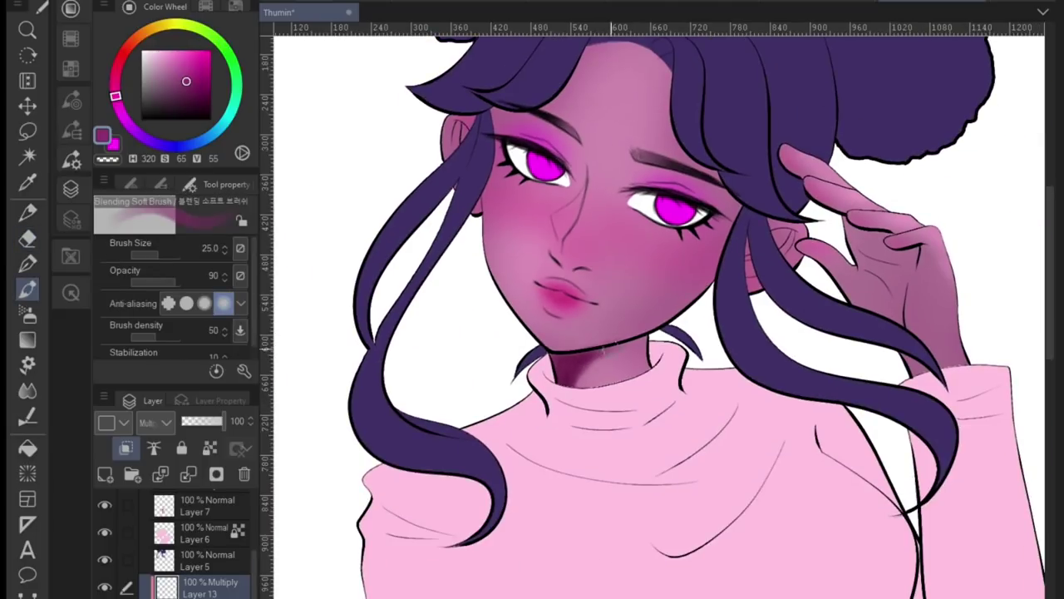
Paint plum shadows on the face beneath the hair, around the eye sockets and along the nose with brush size 25.
scroll(506, 172, "up", 3)
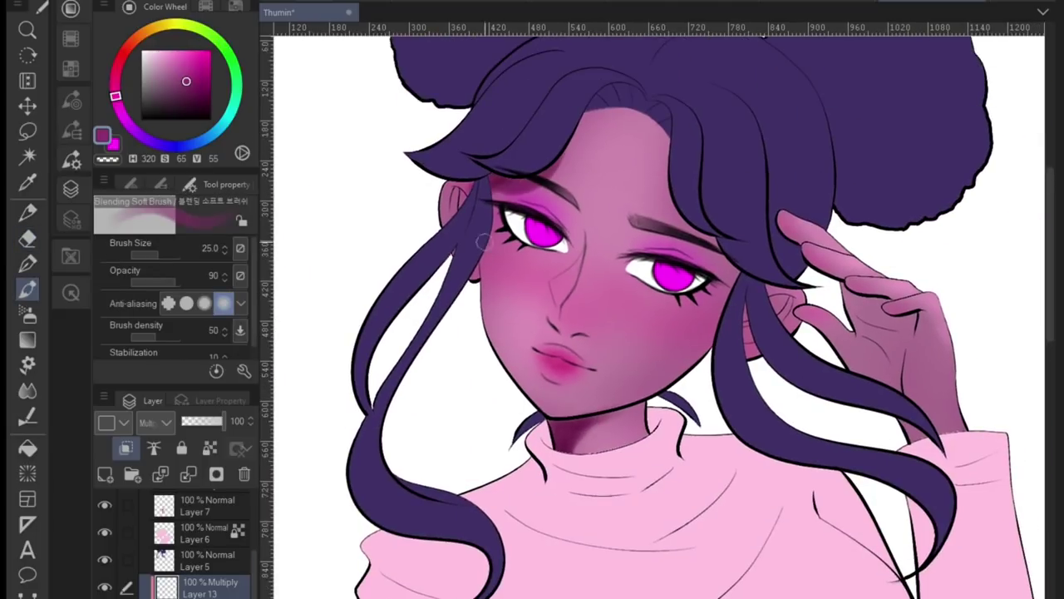
key("ctrl+plus")
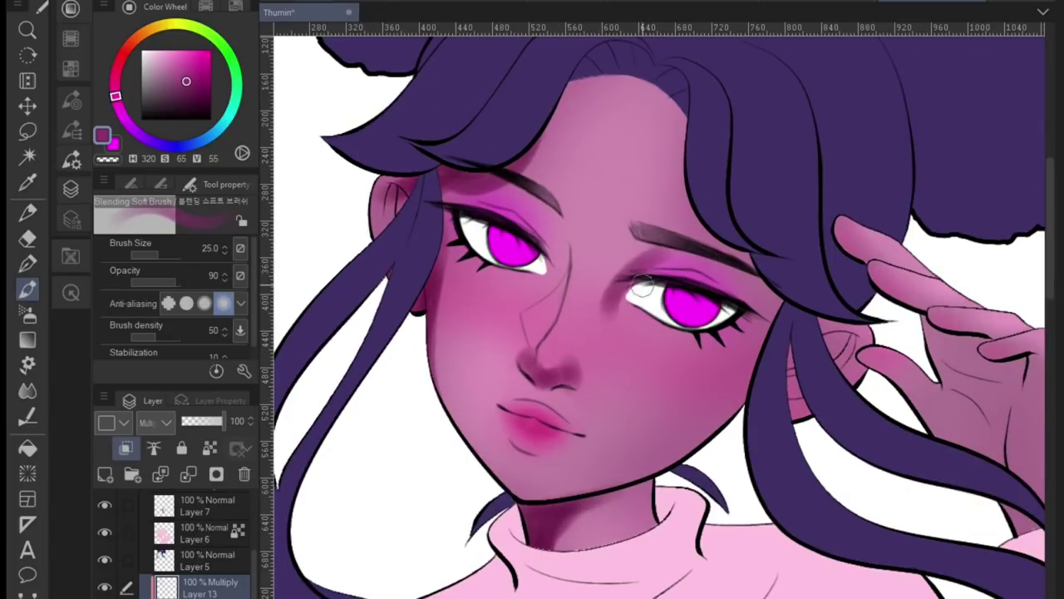
left_click_drag(520, 185, 443, 129)
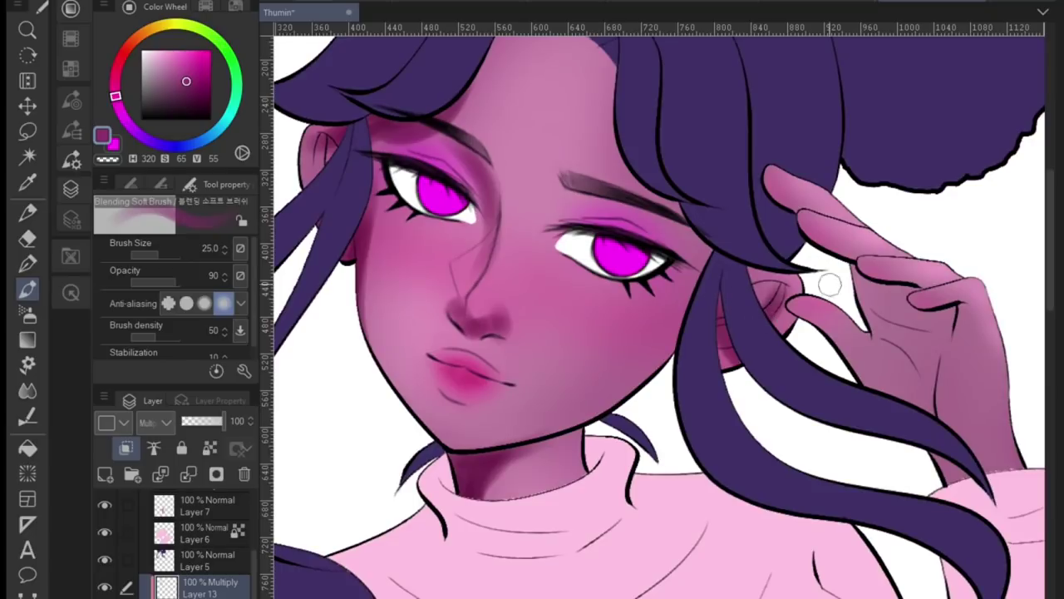
scroll(443, 129, "down", 5)
Paint plum shadows on the palm, wrist and between the fingers of the raised hand.
scroll(395, 330, "up", 5)
left_click_drag(395, 330, 289, 481)
left_click_drag(790, 357, 731, 332)
left_click_drag(715, 283, 765, 341)
scroll(734, 502, "down", 1)
left_click_drag(723, 386, 702, 424)
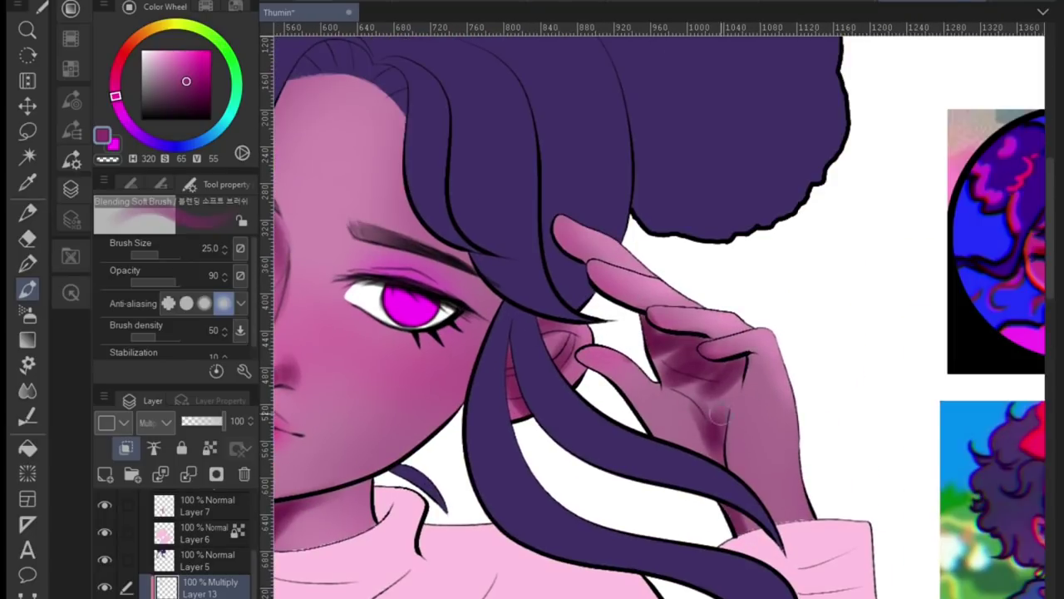
Shade the resting hand's fingers and its wrist beneath the sleeve, refining the shadows with the soft eraser.
scroll(656, 316, "down", 10)
left_click_drag(560, 320, 553, 382)
key("e")
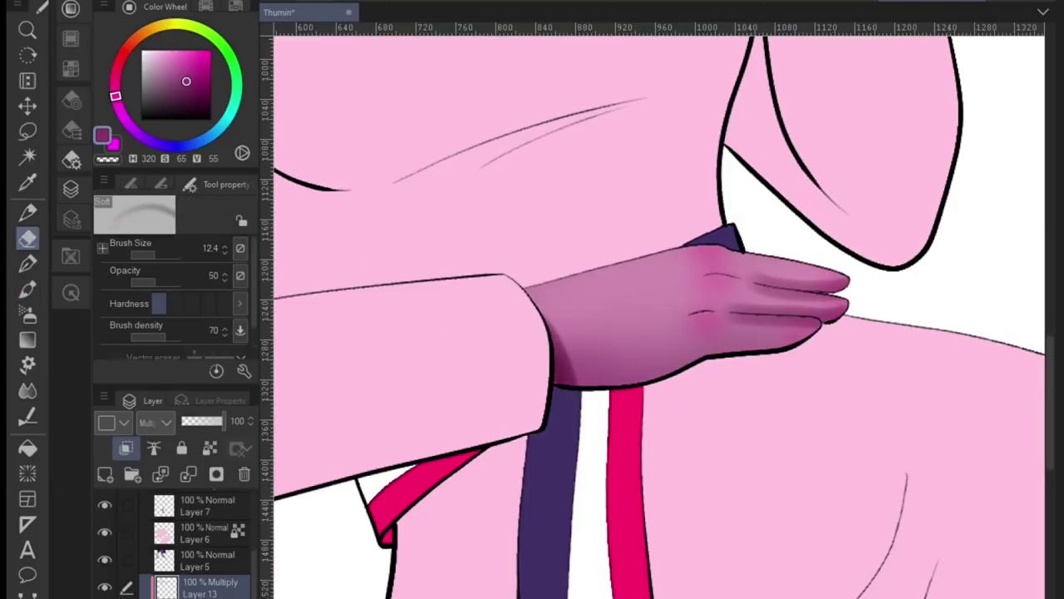
key("j")
mouse_move(731, 278)
left_mouse_down()
mouse_move(808, 298)
mouse_move(748, 316)
left_mouse_up()
key("e")
Shade the thighs beneath the skirt hem and where the legs overlap with the Blending Soft Brush at size 65.
scroll(657, 316, "down", 3)
key("j")
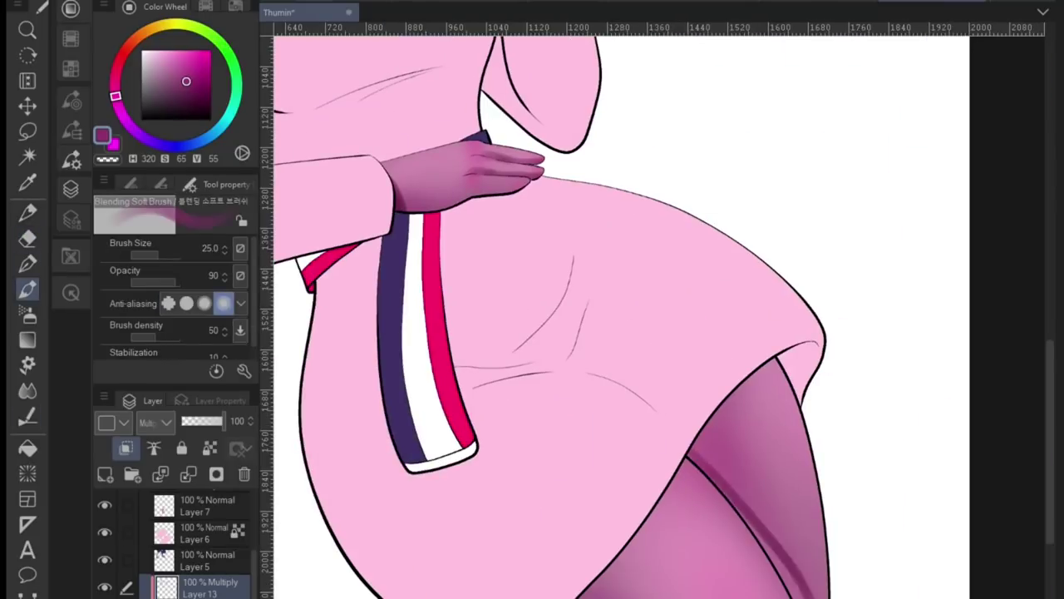
mouse_move(732, 515)
left_mouse_down()
mouse_move(703, 416)
mouse_move(760, 372)
left_mouse_up()
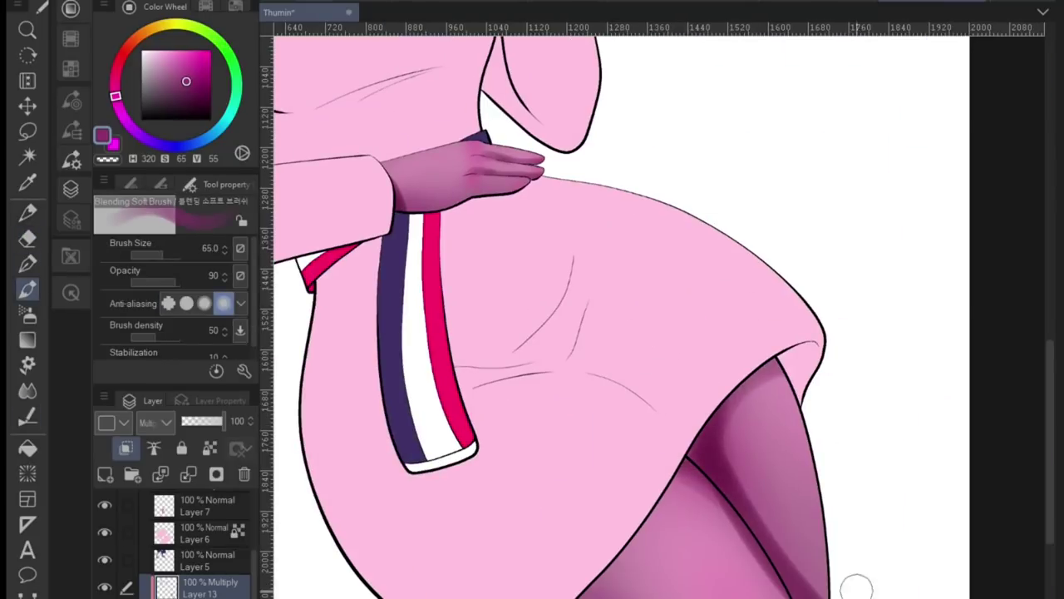
scroll(712, 475, "down", 2)
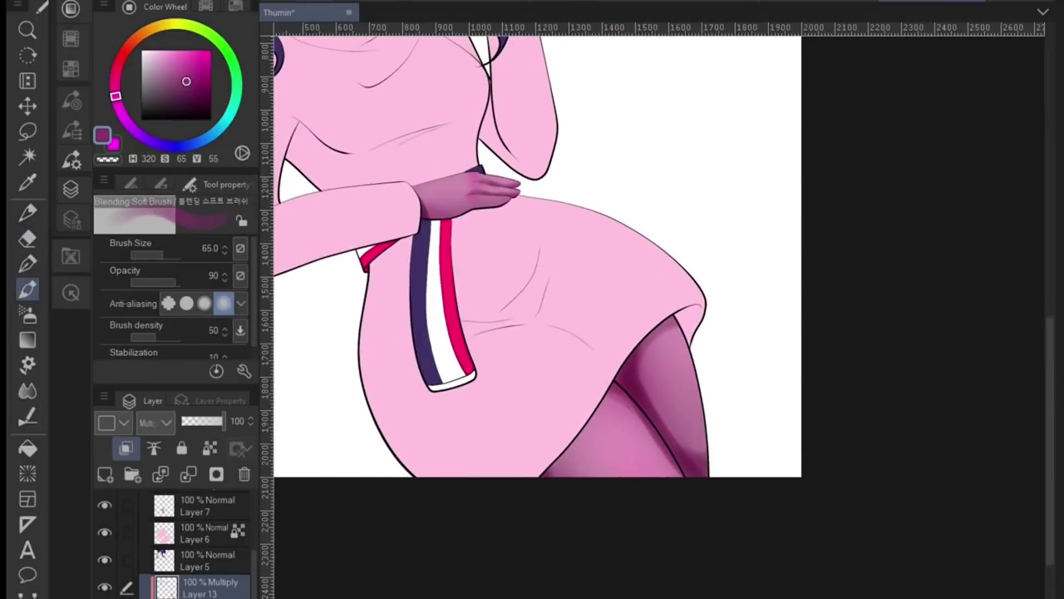
Refine the face and ear shadows with brush size 20 and soften the face and raised palm with the Simple blender at size 50.
scroll(532, 316, "up", 5)
scroll(532, 316, "up", 2)
key("bracketleft")
key("bracketleft")
key("bracketleft")
key("bracketleft")
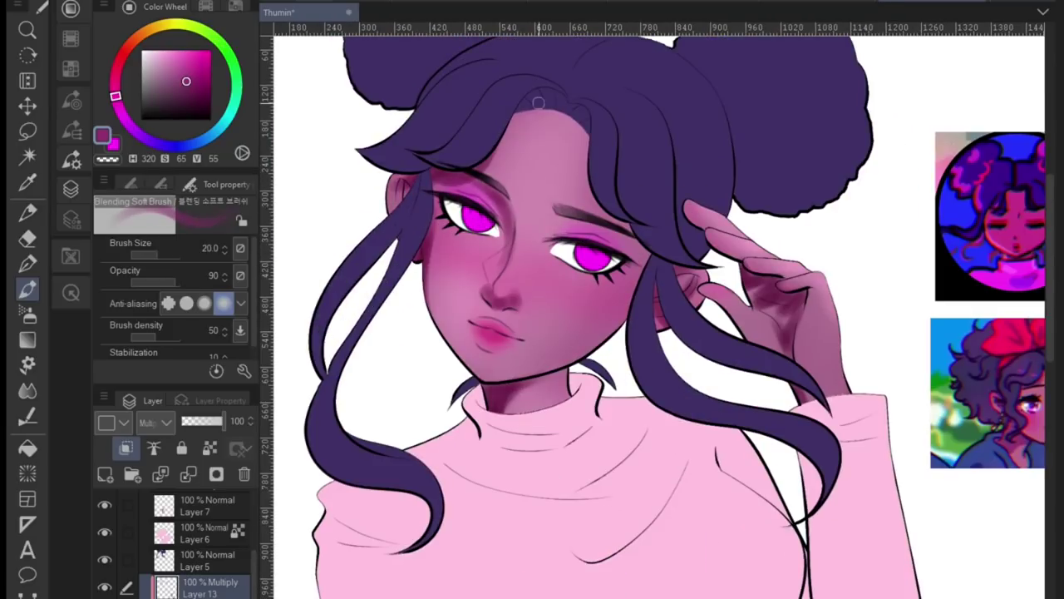
key("j")
scroll(453, 152, "up", 1)
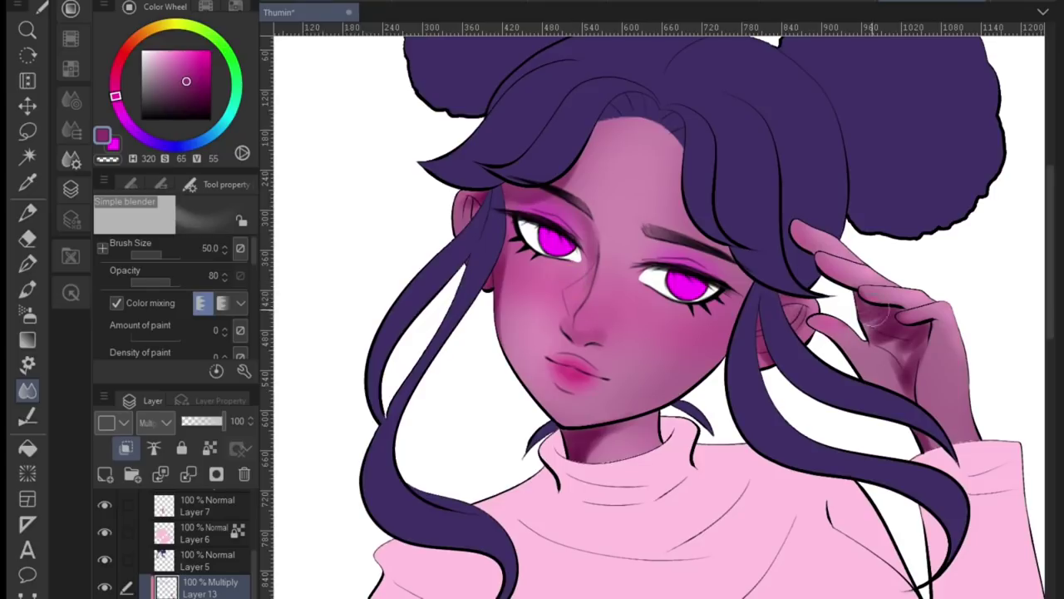
left_click_drag(665, 333, 466, 279)
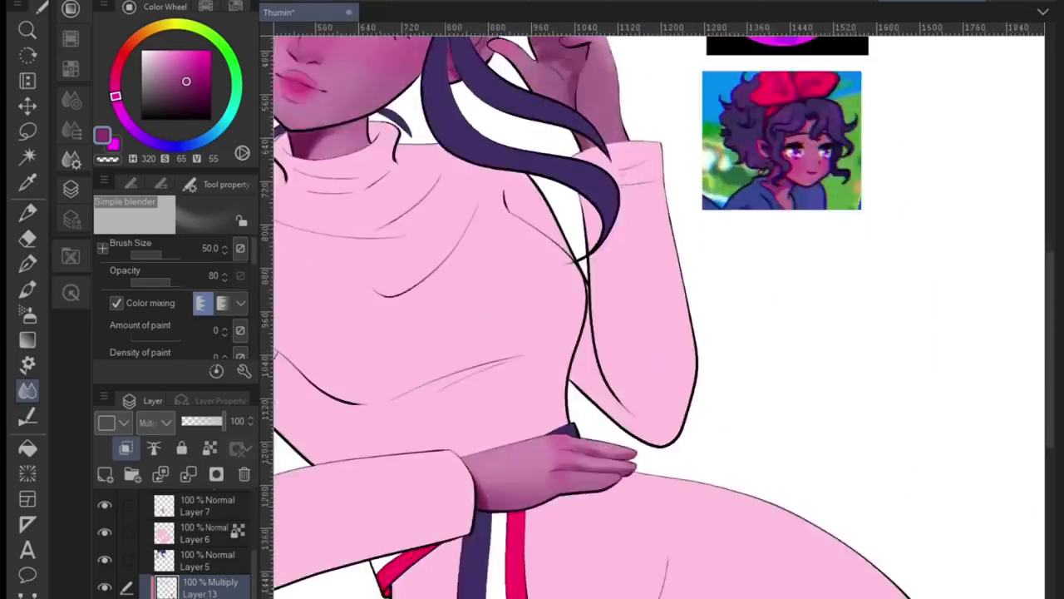
Smudge the raised palm's shadows with the Finger tip tool and smooth them with the Blend tool at size 80.
left_click(161, 184)
left_click(175, 263)
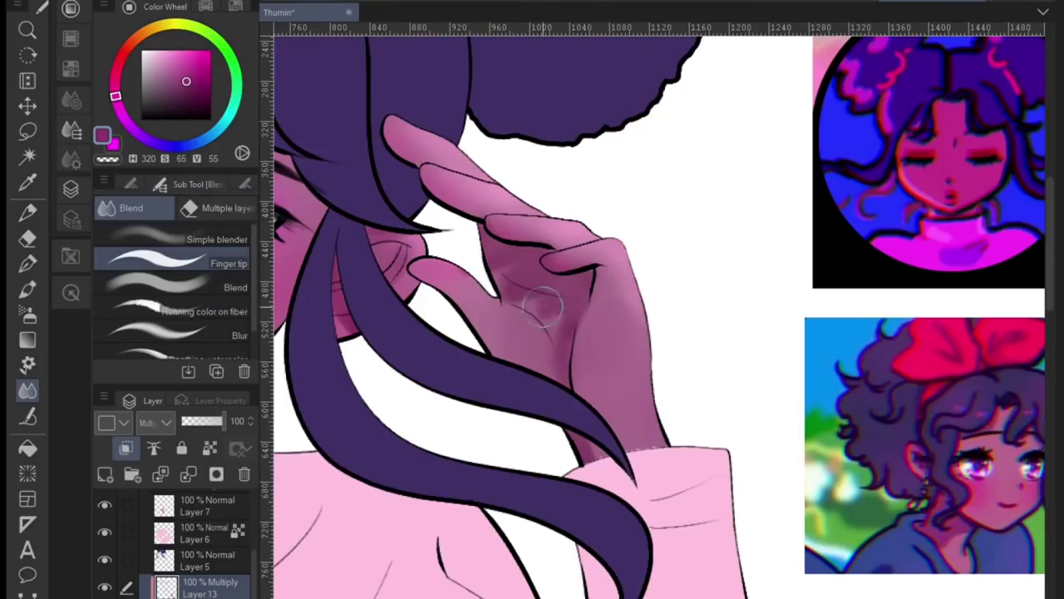
left_click(208, 287)
left_click(220, 183)
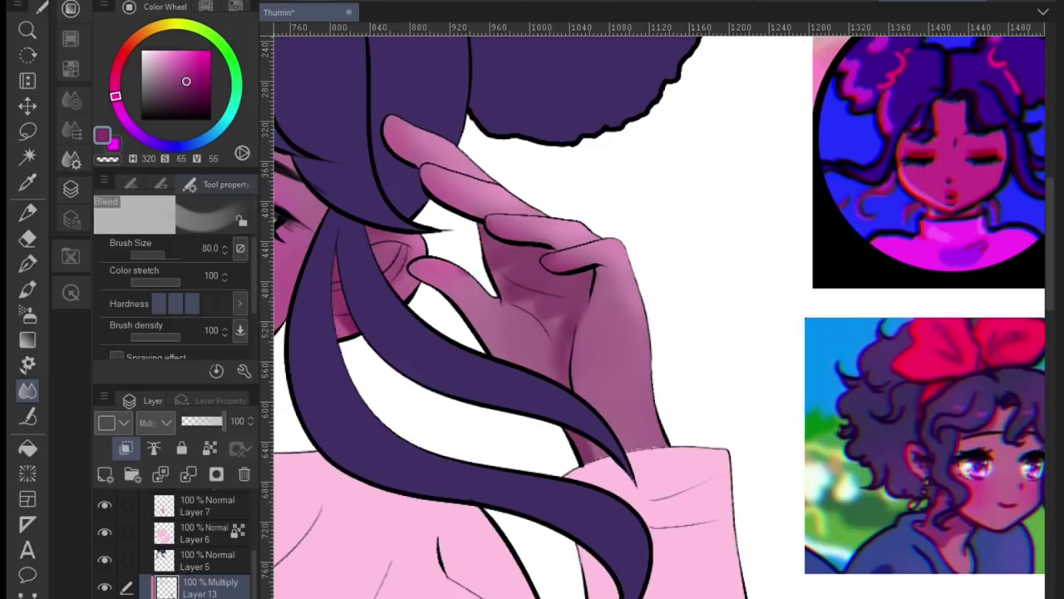
Blend the shadows on the resting hand with the Blend tool at about size 28 and smooth the thigh shading.
key("ctrl+0")
scroll(435, 375, "up", 5)
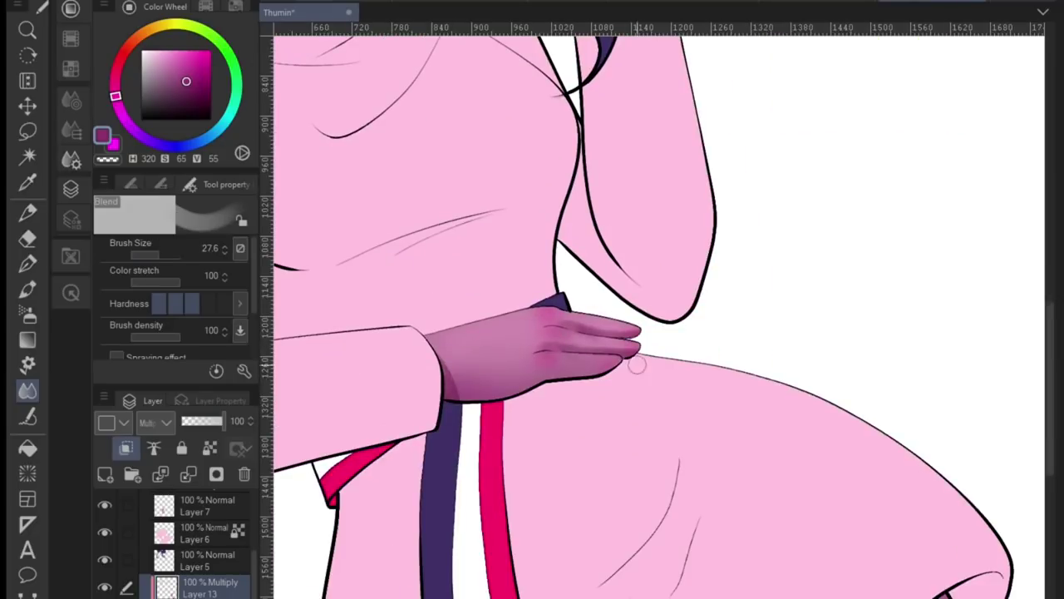
key("ctrl+0")
scroll(738, 392, "up", 4)
left_click_drag(735, 544, 696, 514)
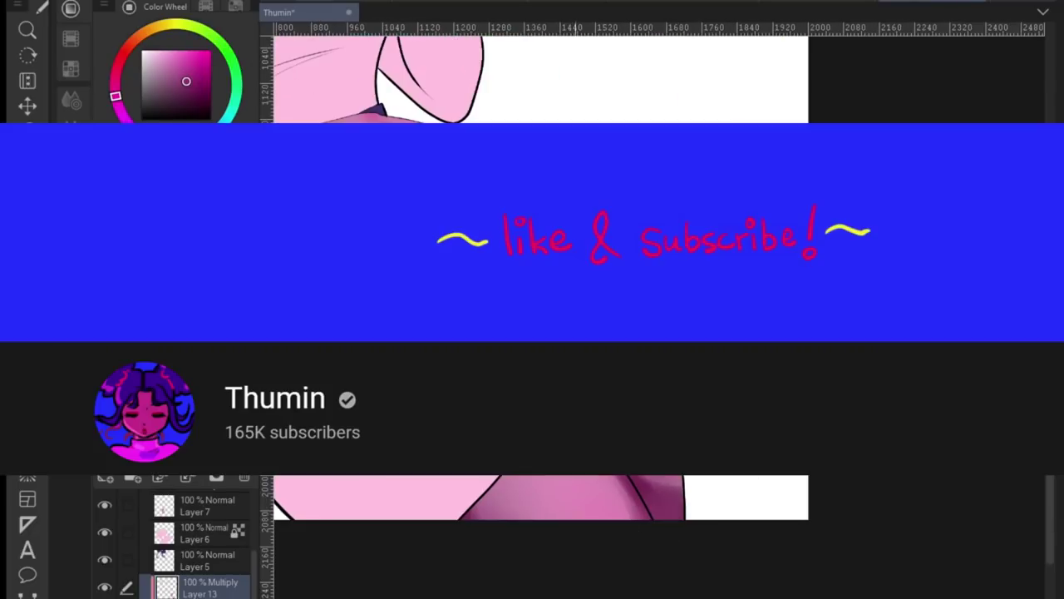
Smudge the raised palm's creases with the Finger tip tool and rework the neck and face shadows with the Blending Soft Brush at size 20.
scroll(540, 316, "down", 4)
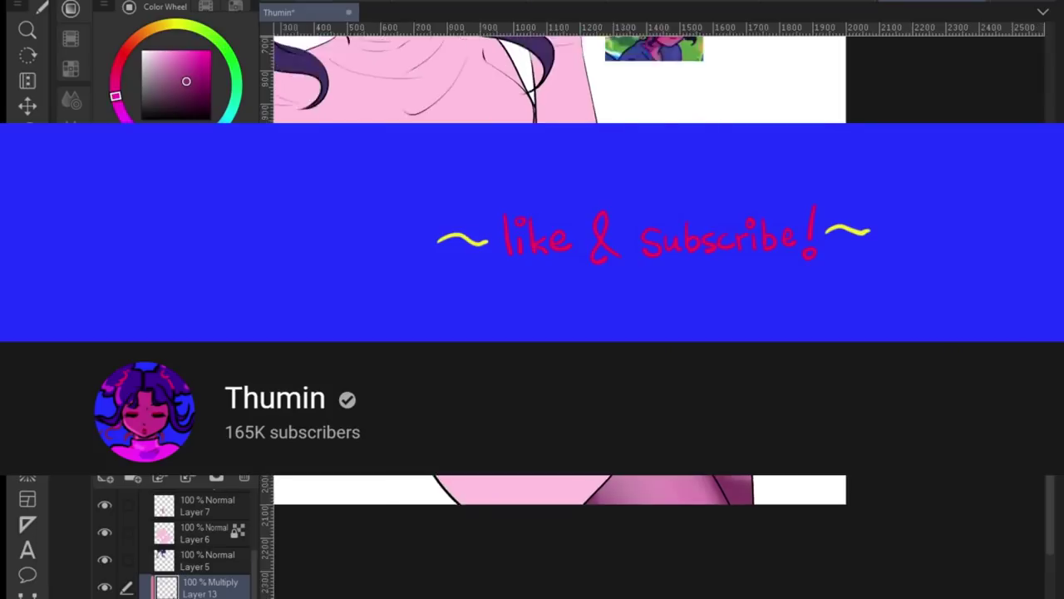
scroll(555, 271, "up", 4)
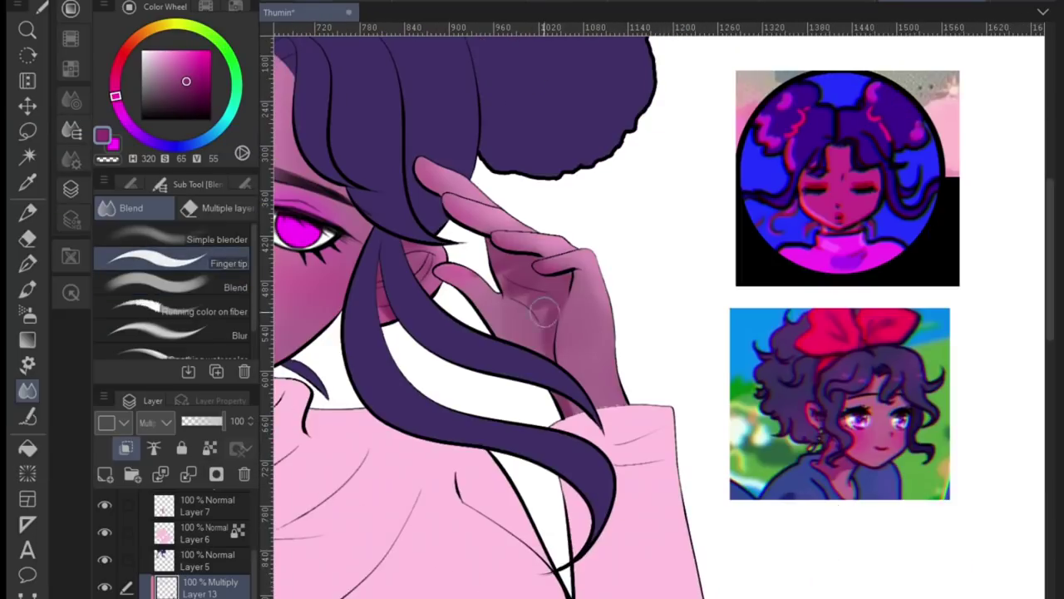
scroll(589, 158, "down", 2)
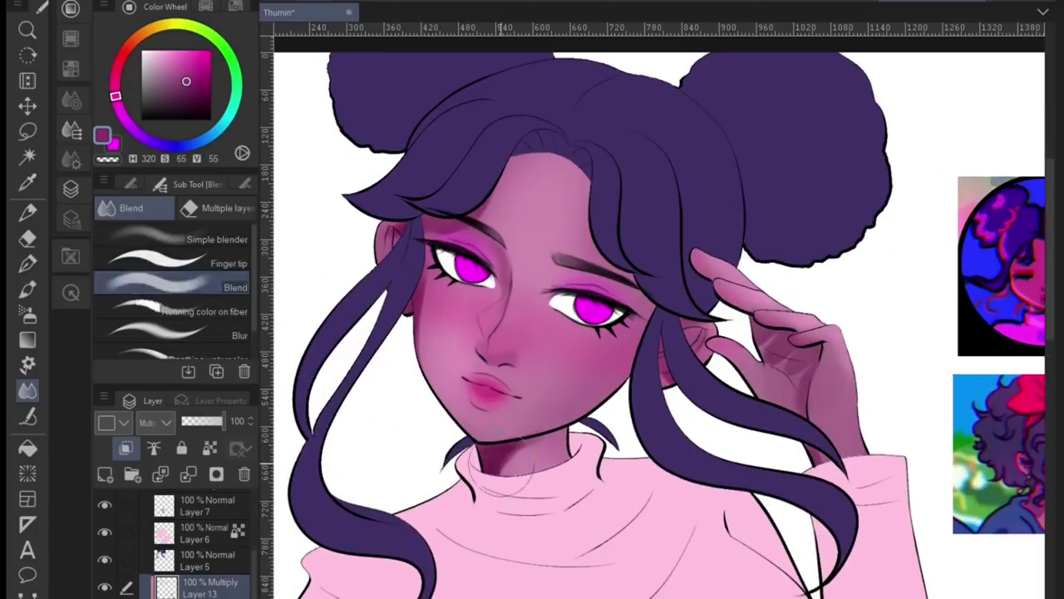
scroll(615, 174, "up", 1)
key("b")
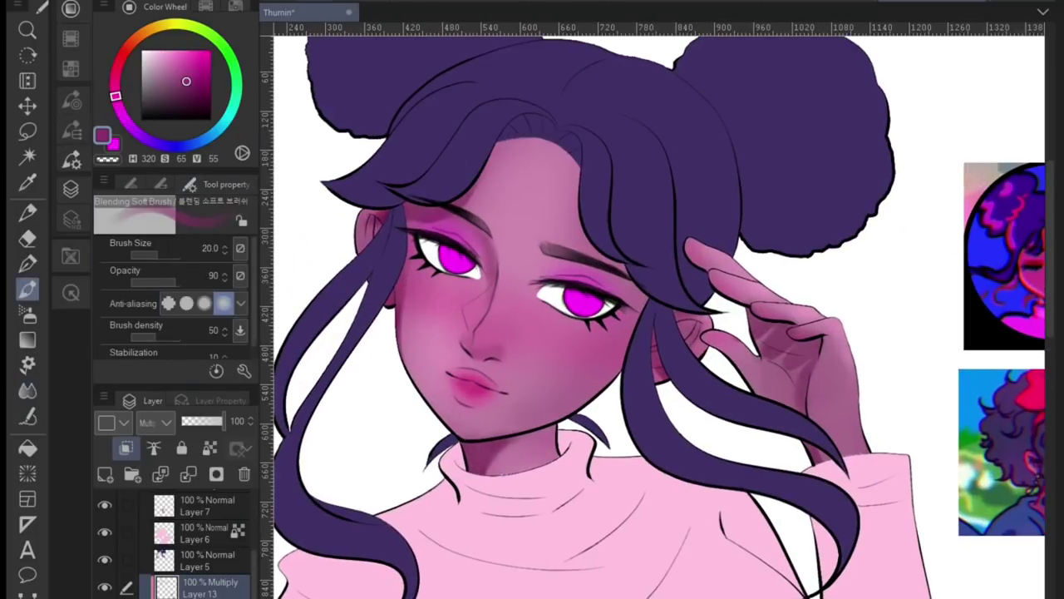
key("j")
Airbrush soft glow highlights onto the forehead and nose on an Add (Glow) layer with the Soft brush at size 60.
key("b")
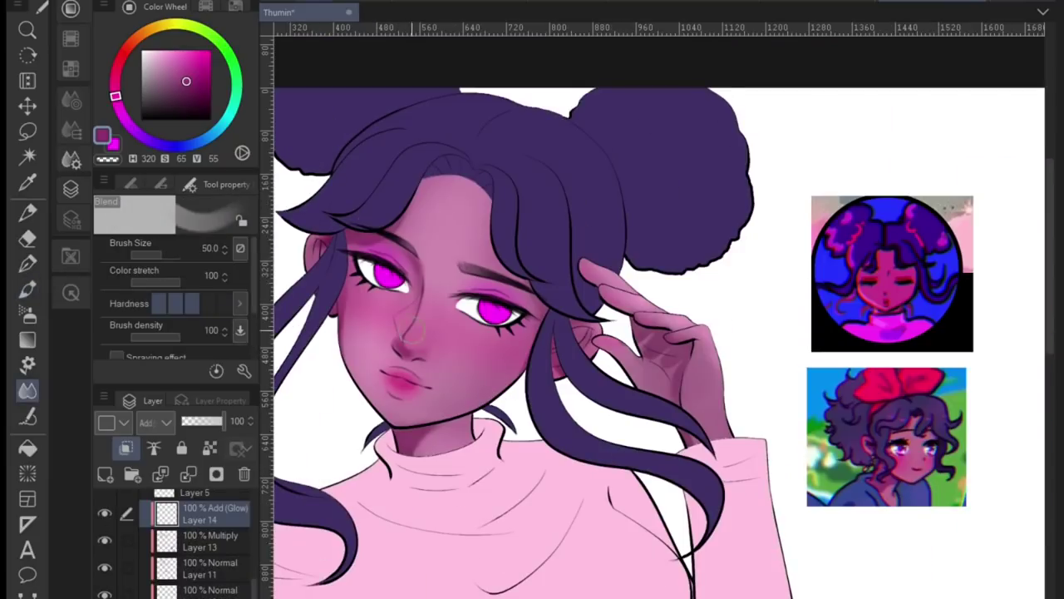
left_click(407, 328, "alt")
key("b")
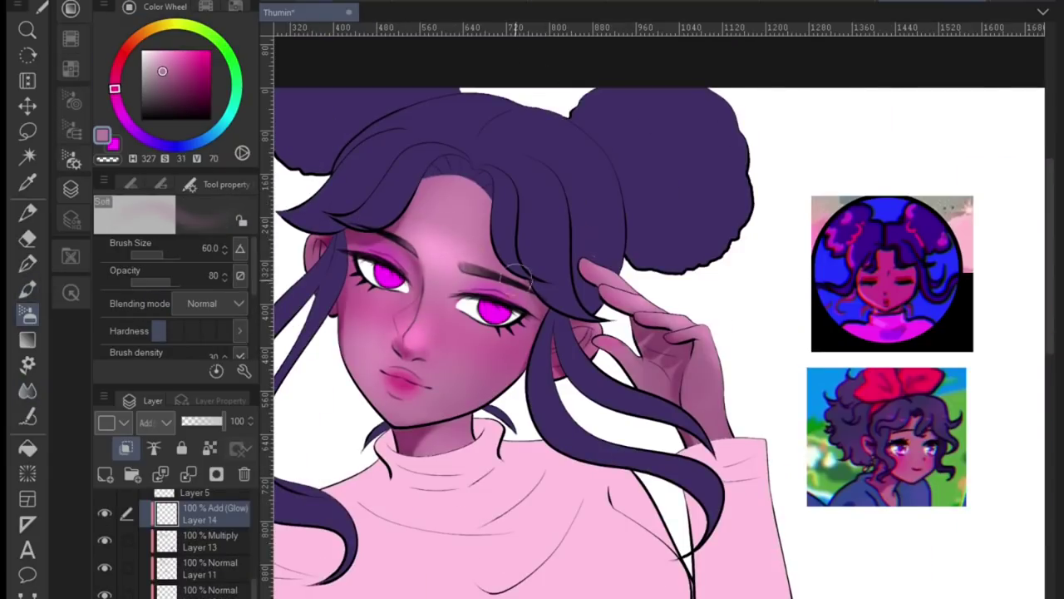
key("j")
scroll(605, 156, "up", 1)
key("b")
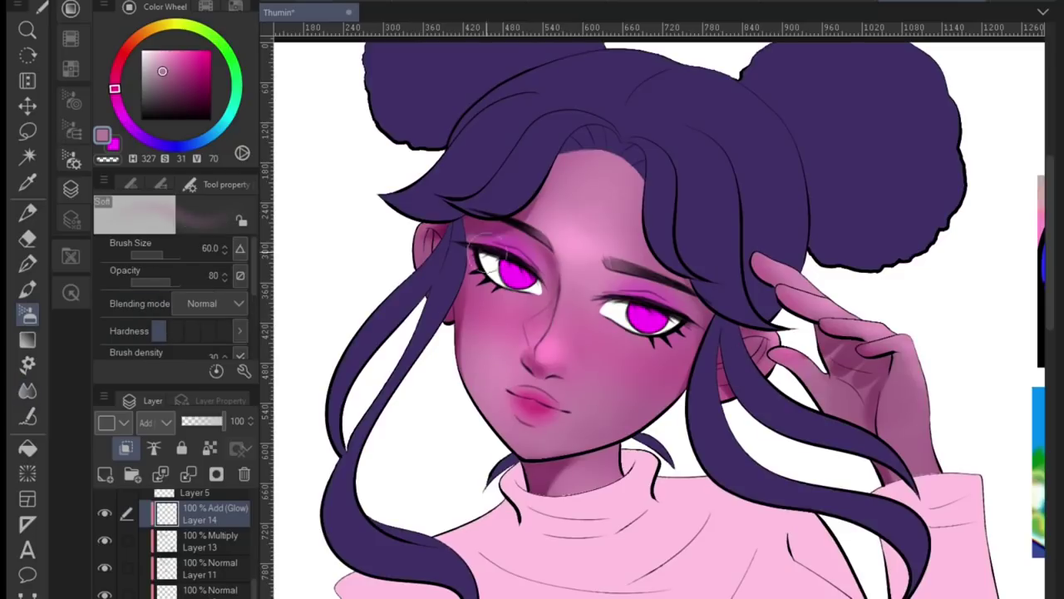
Extend the Add (Glow) highlights to the raised fingers and the resting hand with the Soft airbrush.
scroll(827, 410, "down", 1)
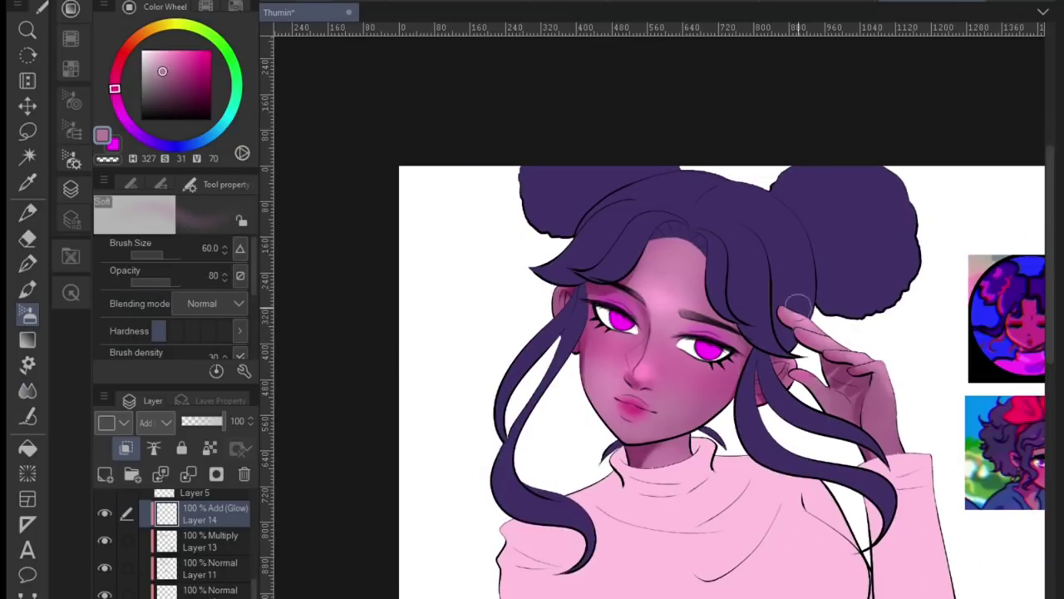
scroll(887, 364, "down", 1)
scroll(743, 302, "up", 1)
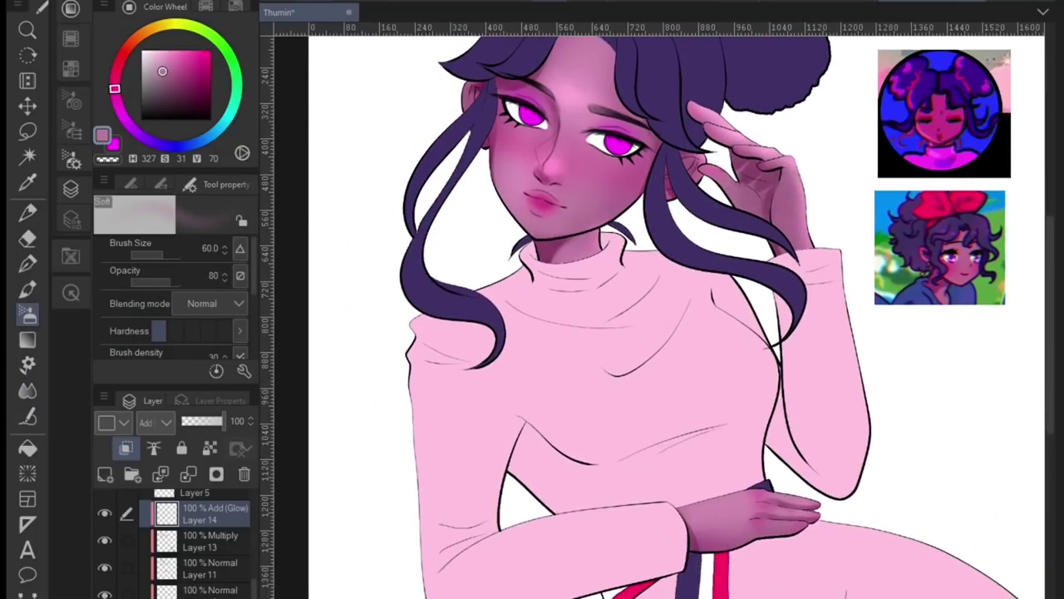
scroll(579, 246, "down", 1)
left_click_drag(579, 246, 388, 116)
mouse_move(624, 357)
left_mouse_down()
mouse_move(660, 357)
mouse_move(764, 523)
left_mouse_up()
scroll(453, 152, "up", 2)
Dab bright glow highlights onto the lips with the Blending Soft Brush at size 12.
key("j")
key("p")
scroll(415, 332, "up", 3)
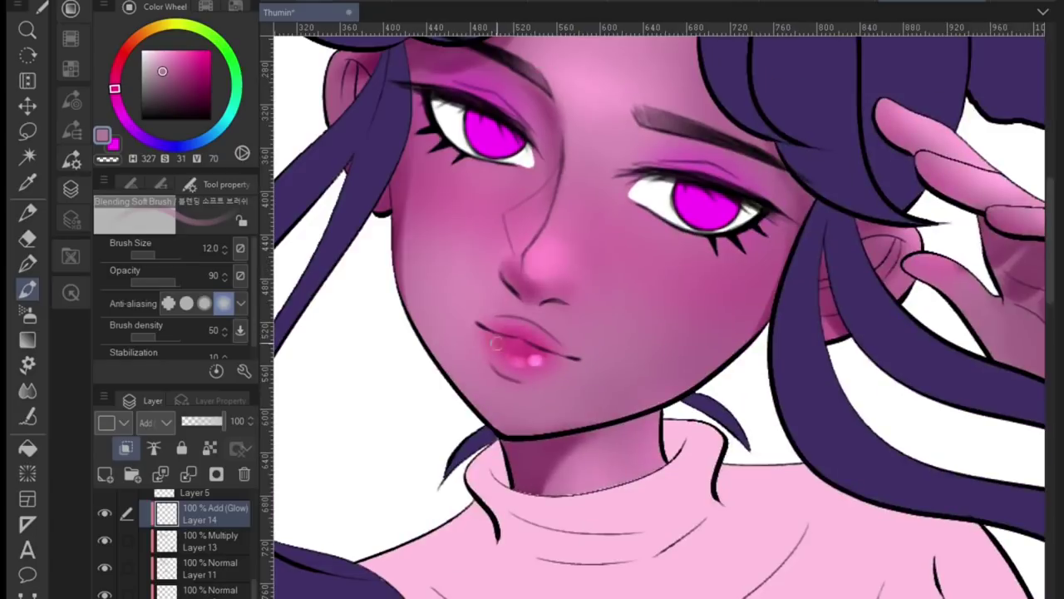
scroll(465, 266, "down", 3)
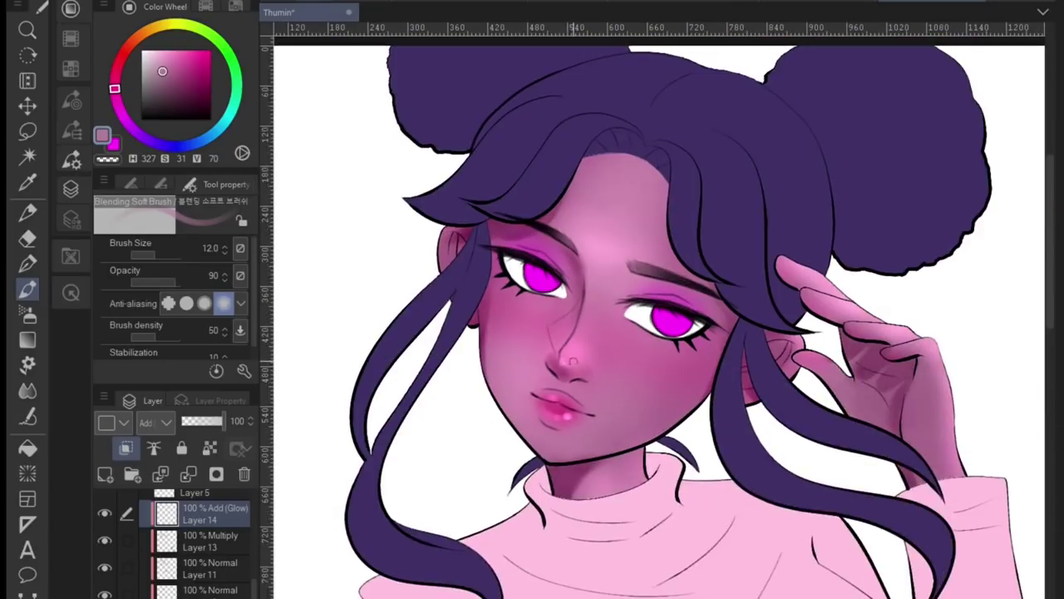
Highlight the nose tip and dot small shine marks below both eyes with the Blending Soft Brush reduced to size 7.
scroll(466, 266, "up", 3)
key("bracketleft")
key("bracketleft")
key("bracketleft")
scroll(389, 524, "down", 3)
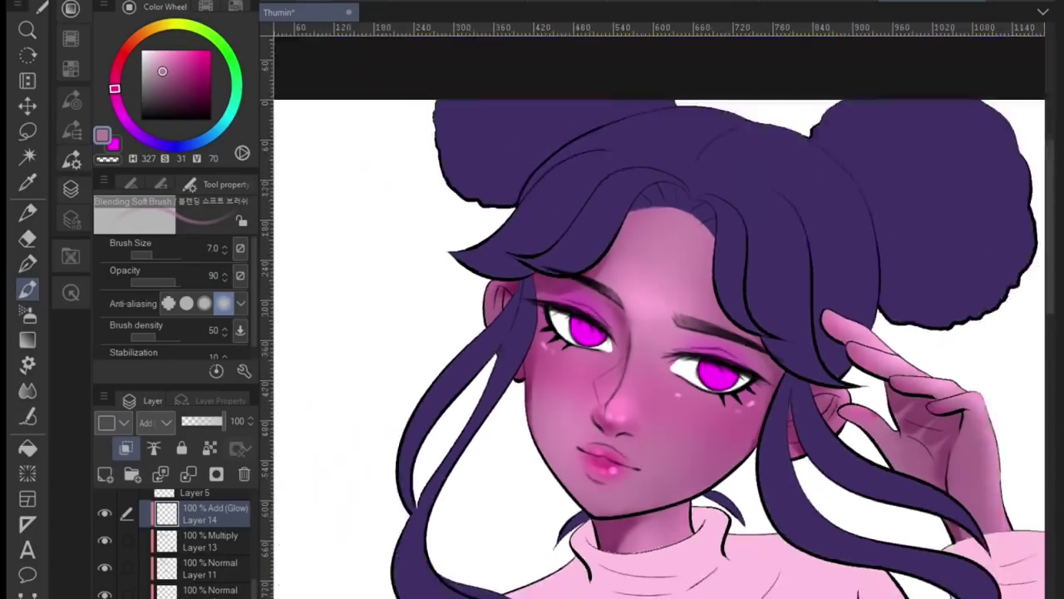
scroll(656, 332, "down", 2)
scroll(656, 333, "up", 2)
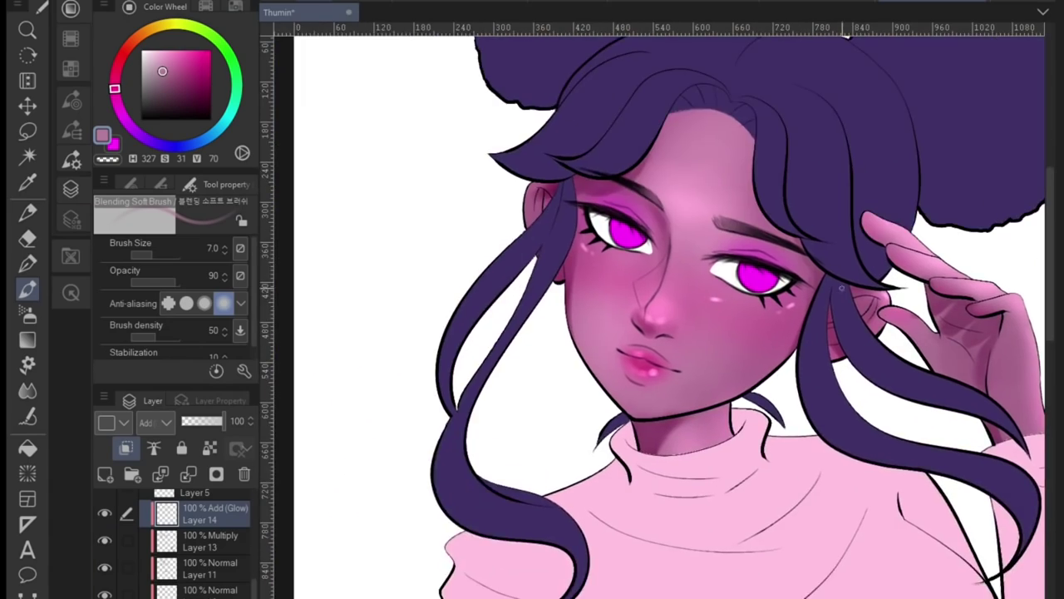
Add small glow highlights to the resting hand's knuckles and both thighs with the Blending Soft Brush at size 7.
scroll(657, 332, "down", 3)
scroll(657, 333, "down", 3)
scroll(656, 333, "up", 3)
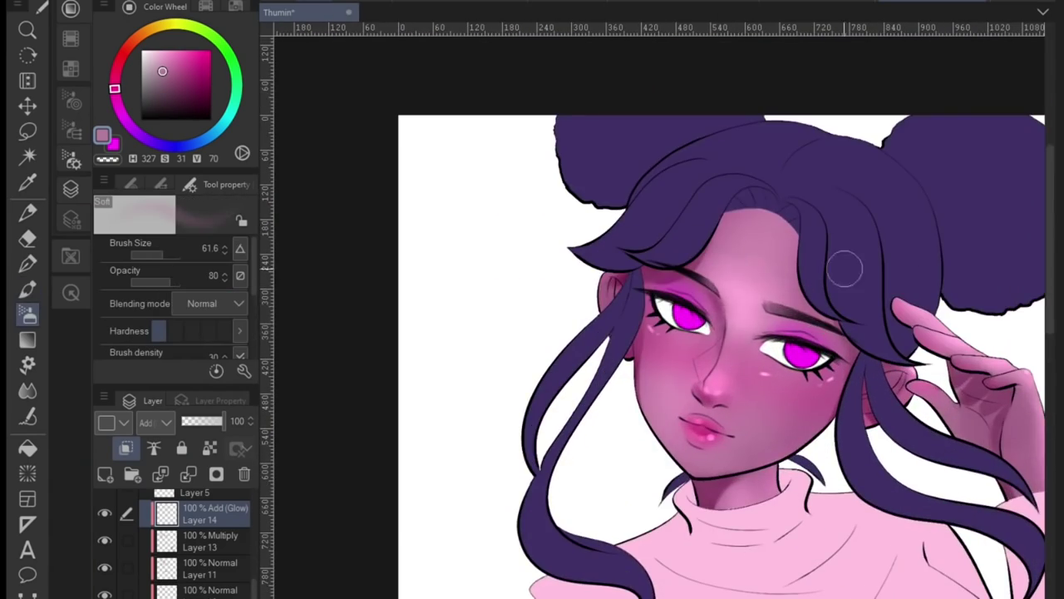
scroll(657, 332, "down", 1)
scroll(657, 332, "down", 5)
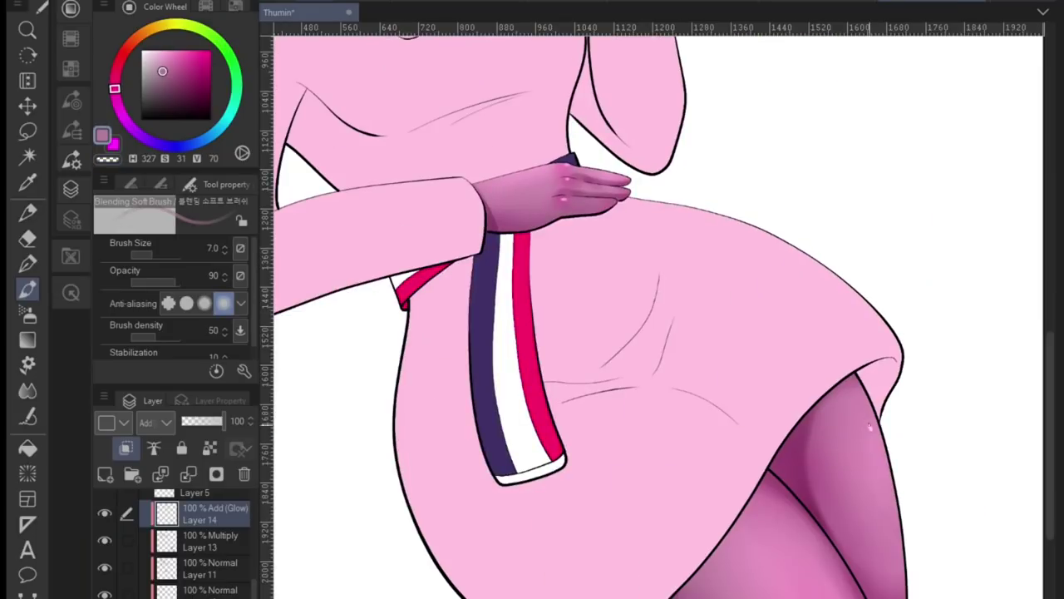
scroll(657, 332, "down", 4)
scroll(656, 332, "up", 5)
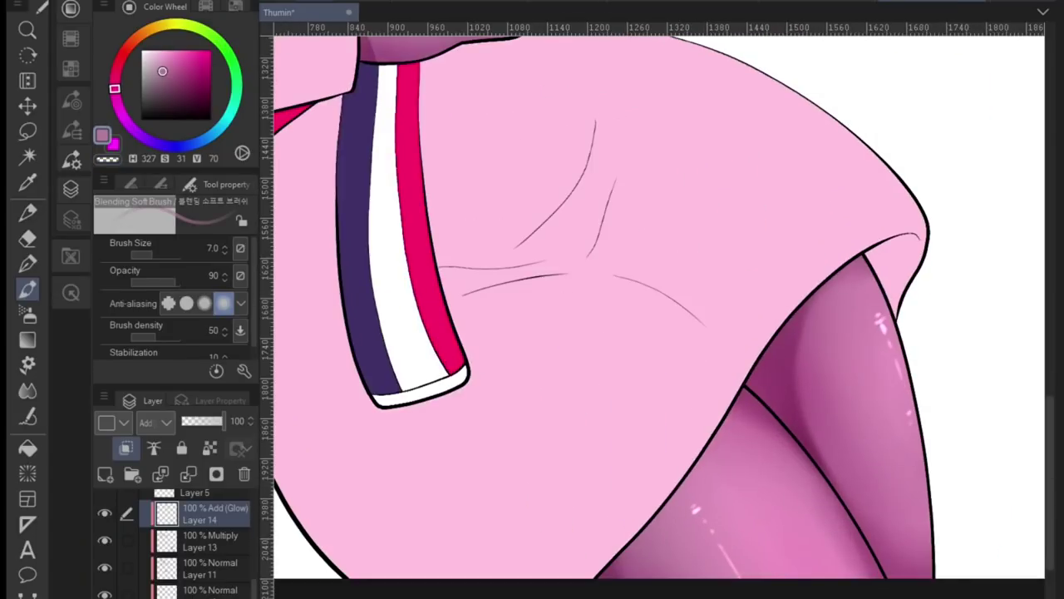
Soften the body highlights with the Blend tool at size 50 and airbrush eyelid glow with the Soft brush at size 24.
key("j")
scroll(730, 566, "down", 4)
scroll(665, 333, "up", 5)
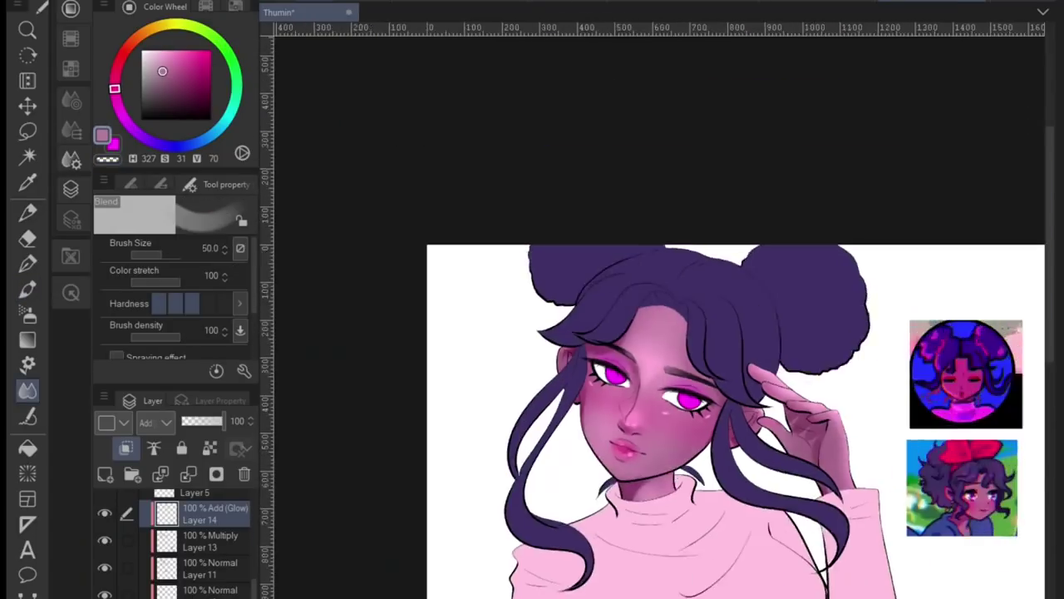
key("b")
scroll(551, 222, "up", 1)
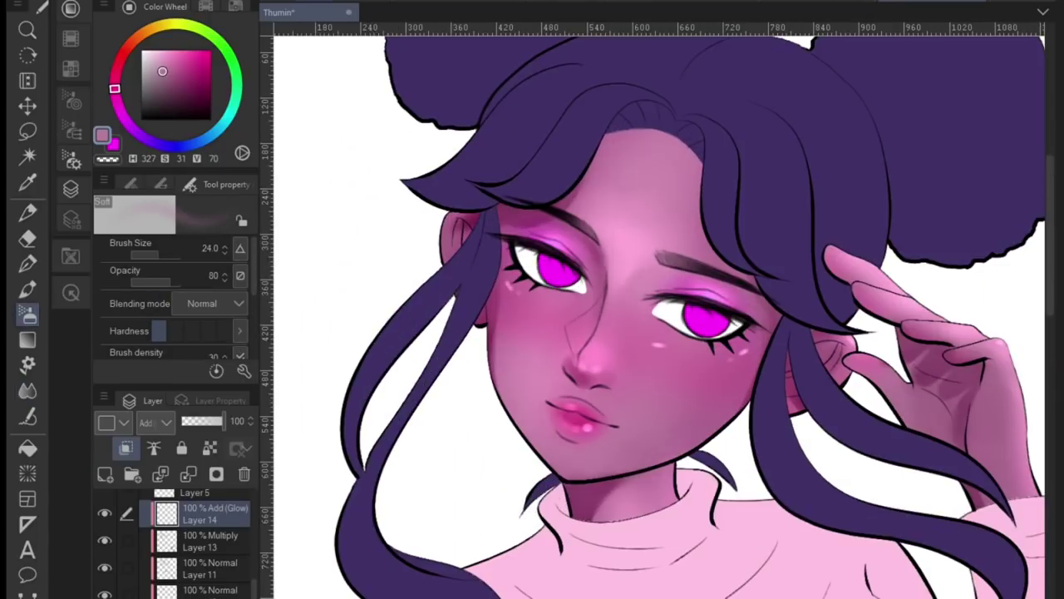
scroll(796, 252, "down", 3)
left_click_drag(796, 252, 998, 311)
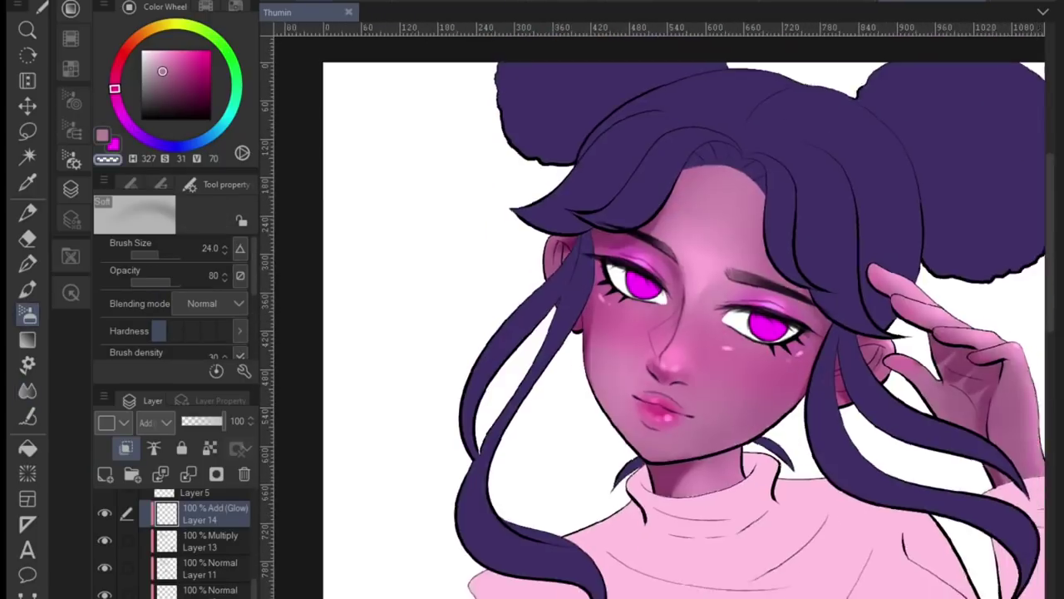
Add a clipped layer above the hair colour and paint over the nose bridge lines with sampled skin tones at size 7.
key("j")
scroll(665, 332, "up", 4)
key("ctrl+shift+n")
scroll(656, 349, "down", 2)
key("p")
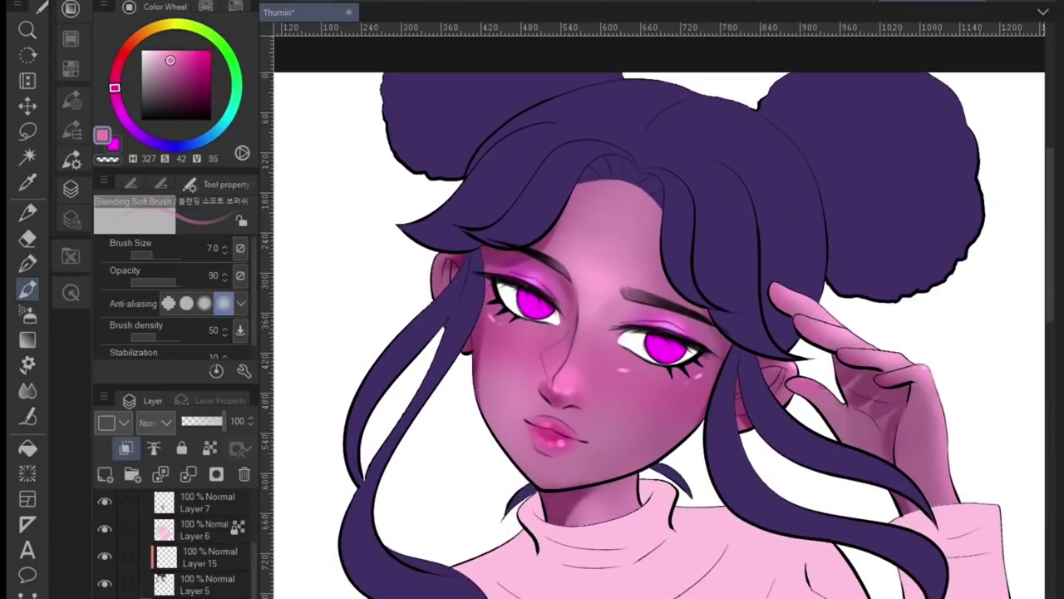
scroll(656, 349, "up", 3)
key("i")
key("p")
scroll(299, 321, "up", 2)
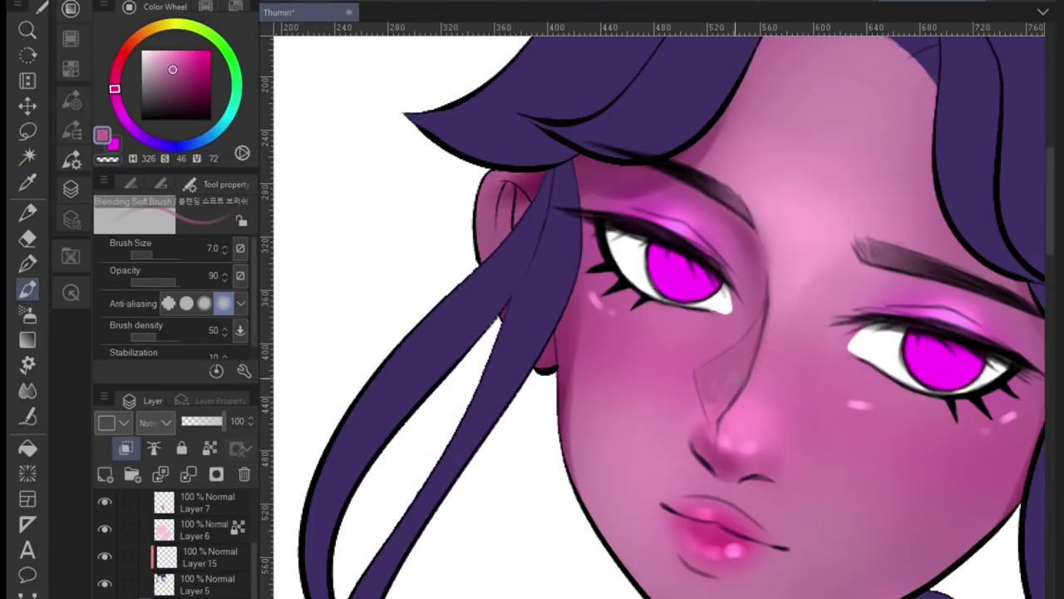
Paint the nose's side shadow with the Blending Soft Brush at size 12 and smooth it with the Blend tool at size 40.
key("i")
left_click(657, 355)
key("j")
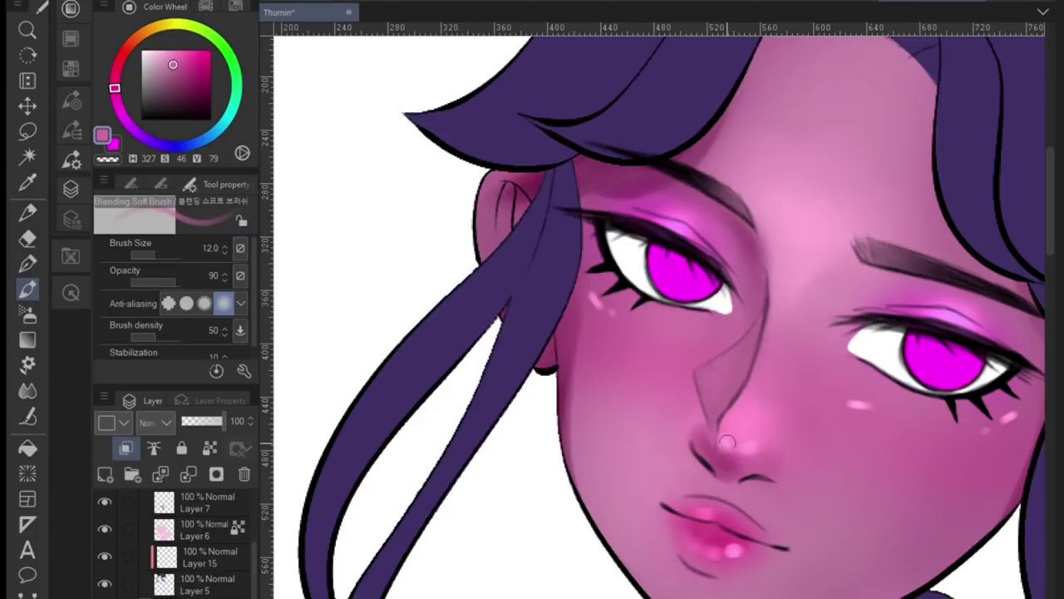
scroll(727, 440, "down", 2)
left_click(743, 437, "alt")
scroll(743, 436, "up", 2)
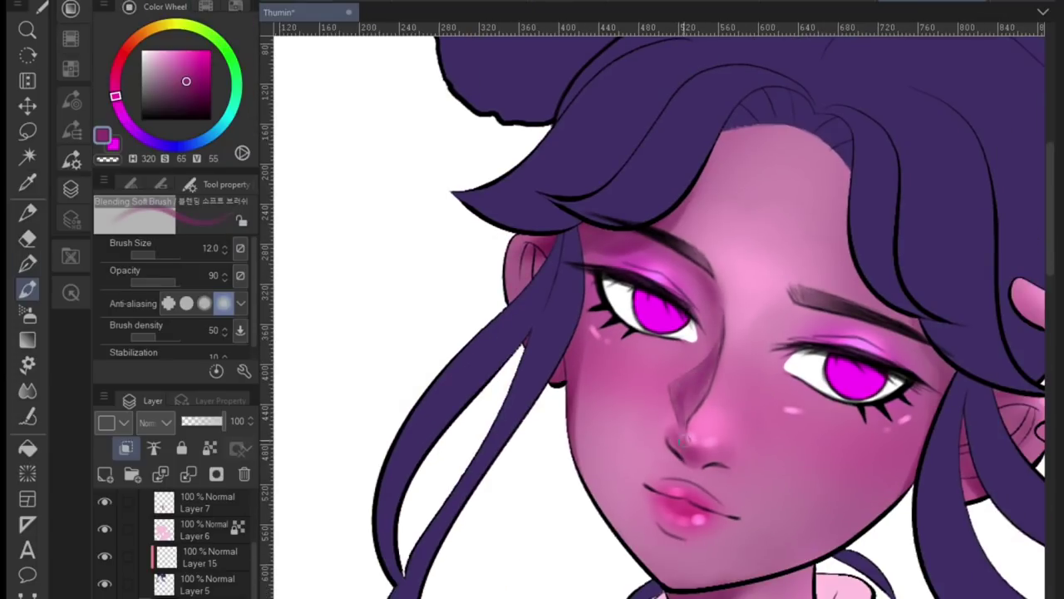
scroll(691, 452, "up", 2)
key("j")
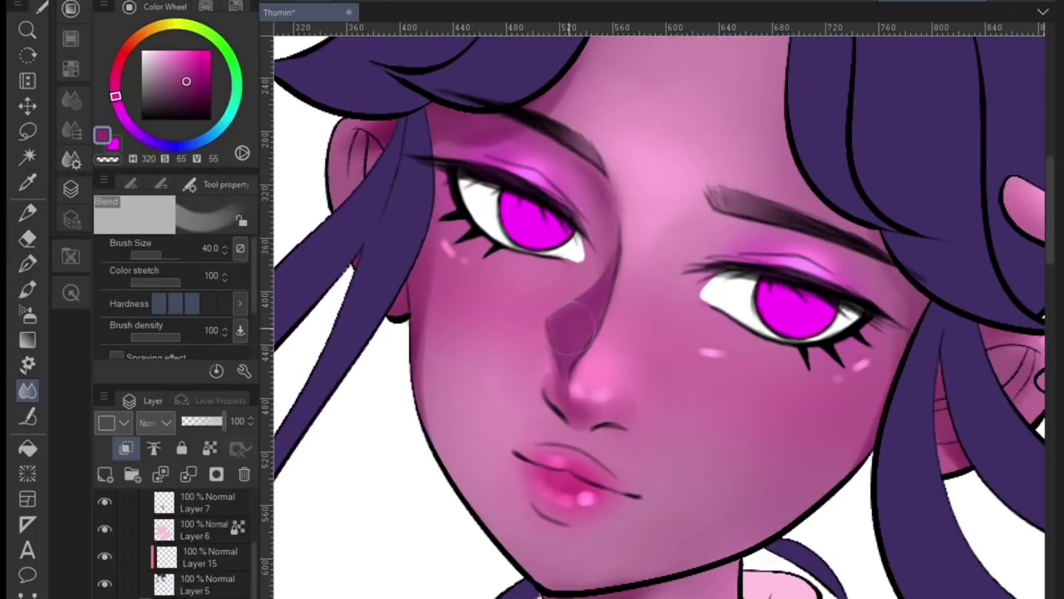
scroll(630, 408, "down", 2)
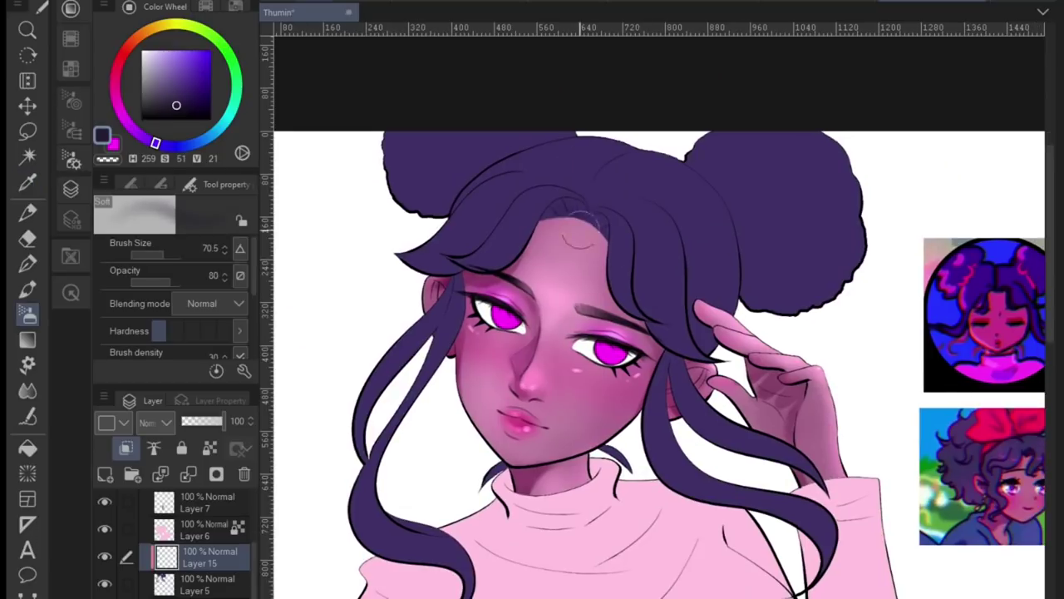
Airbrush dark violet shadows (H 259, S 51, V 21) onto the buns, fringe and parting on a clipped Multiply layer.
mouse_move(557, 212)
left_mouse_down()
mouse_move(541, 277)
mouse_move(535, 158)
mouse_move(607, 41)
mouse_move(659, 283)
mouse_move(465, 165)
mouse_move(423, 175)
mouse_move(760, 285)
mouse_move(864, 213)
mouse_move(753, 286)
left_mouse_up()
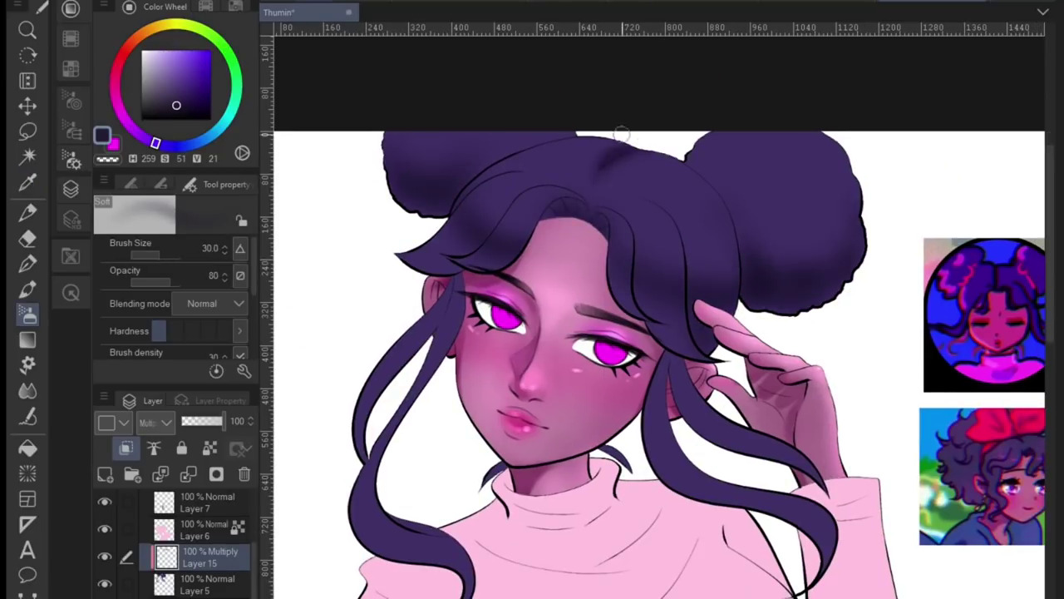
key("j")
key("b")
left_click_drag(661, 357, 740, 358)
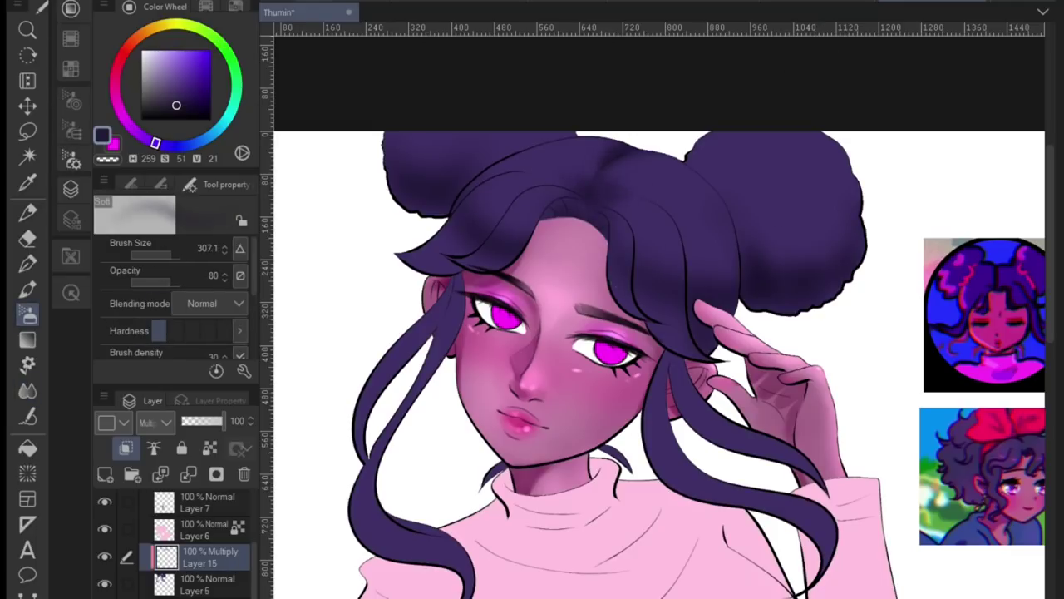
left_click_drag(658, 365, 669, 453)
Refine the hair shadows with the Soft airbrush, softening them with transparent colour at size 60, and save the file.
key("ctrl+minus")
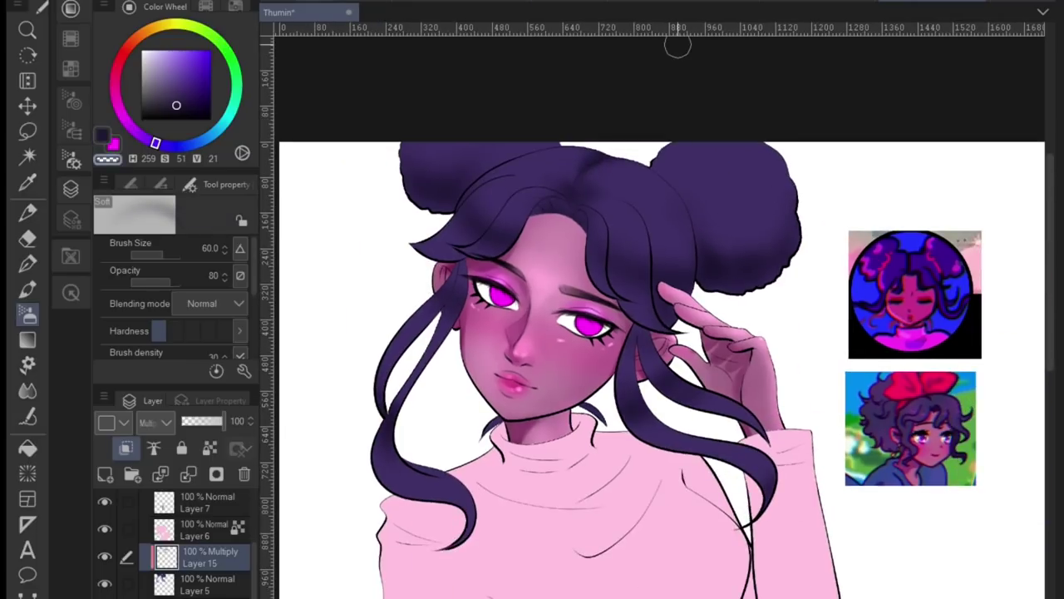
left_click_drag(678, 46, 721, 43)
left_click(130, 184)
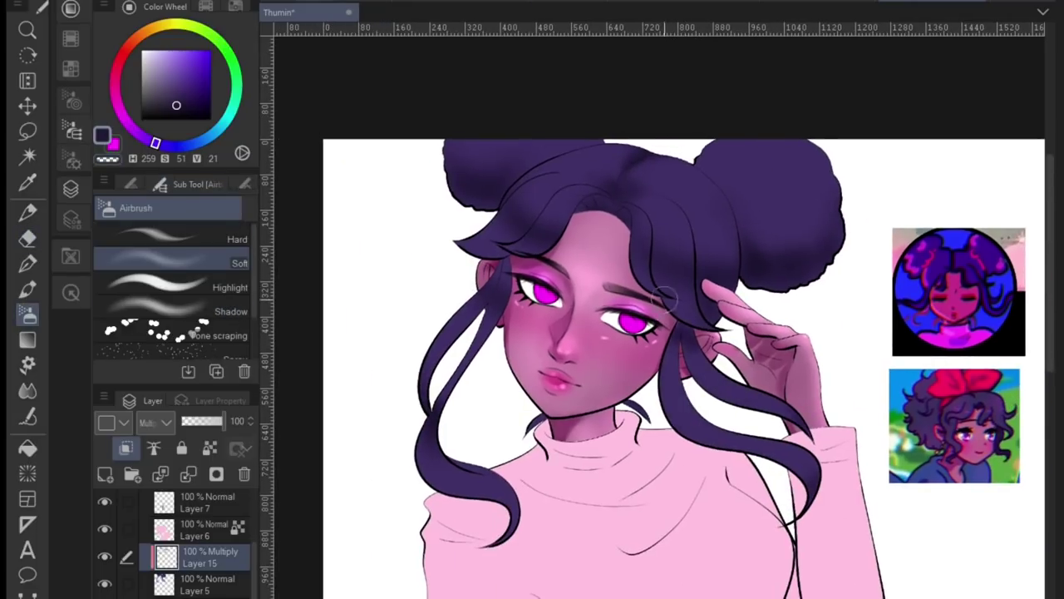
left_click_drag(694, 349, 671, 366)
key("ctrl+s")
left_click_drag(647, 88, 626, 208)
Paint magenta patches (H 302, S 100, V 100) across the hair on a new clipped layer with Soft bleed at size 25.
key("ctrl+shift+n")
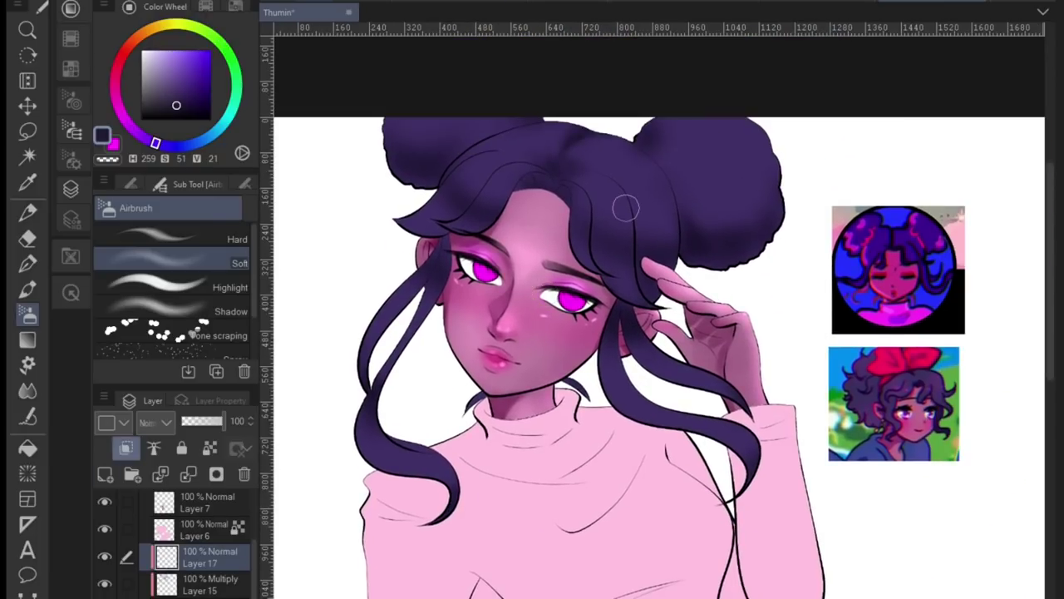
key("x")
key("b")
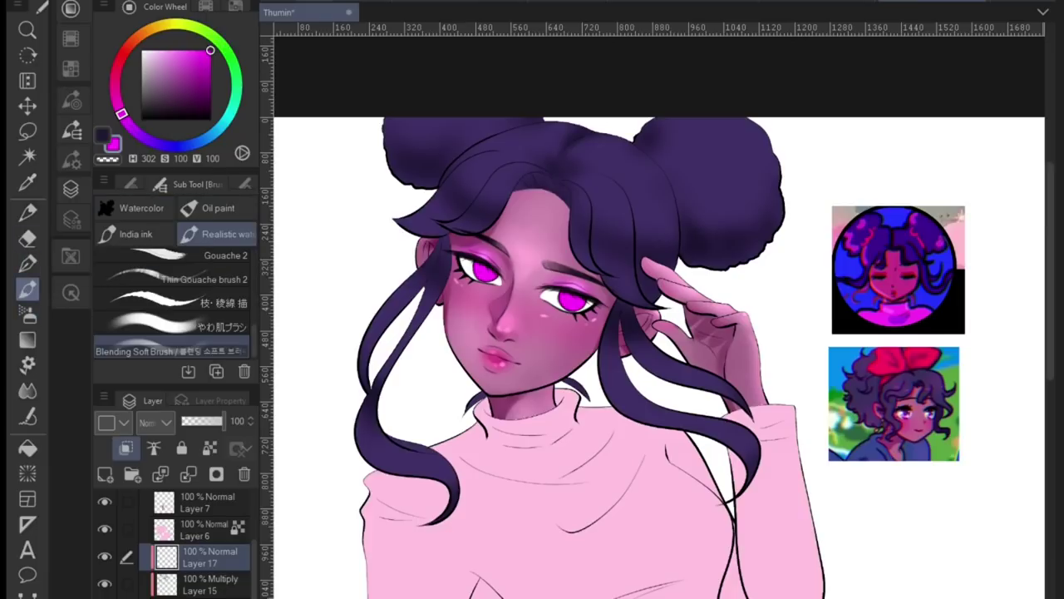
key("period")
left_click_drag(644, 187, 623, 167)
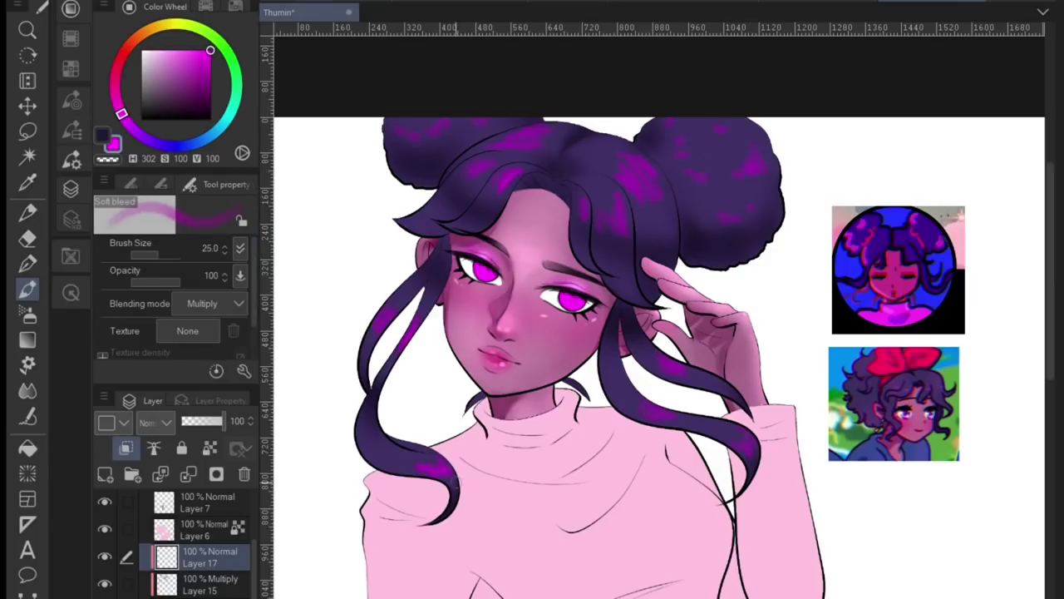
left_click_drag(520, 125, 563, 151)
Blend the magenta patches at size 40 and brush lighter violet highlights (H 259, S 44, V 54) beneath them at size 45.
key("j")
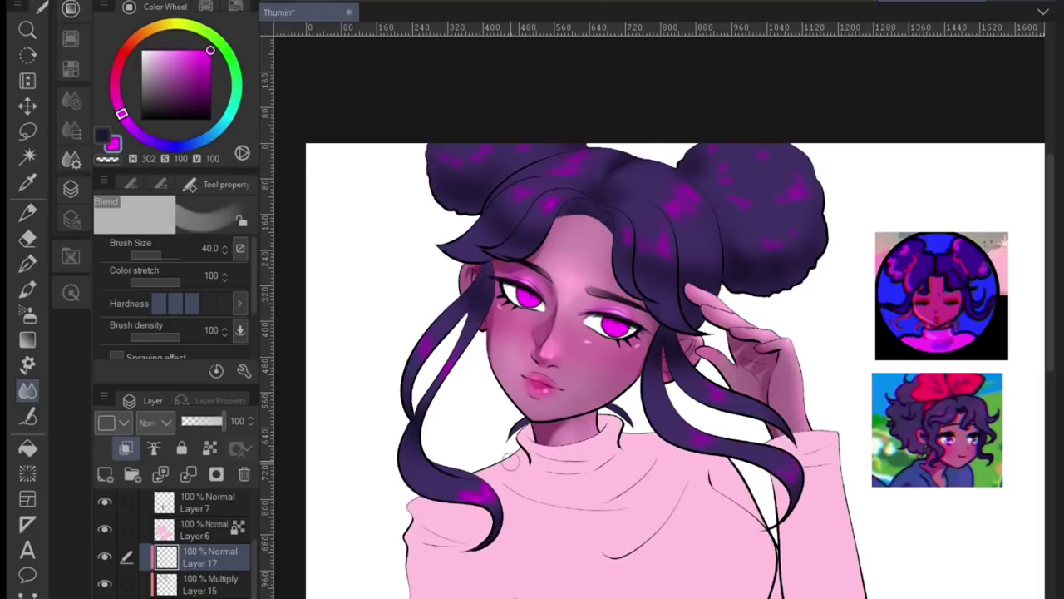
left_click(210, 584)
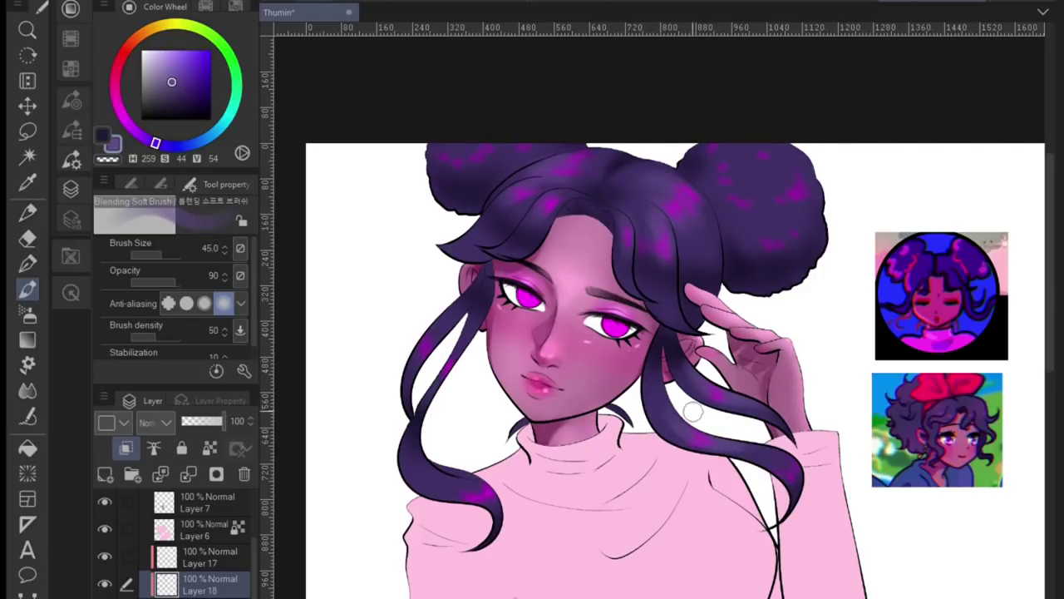
scroll(550, 505, "down", 1)
Set the magenta hair layer to Screen after trying Vivid light, and smooth its patches with the Blend tool.
key("shift+b")
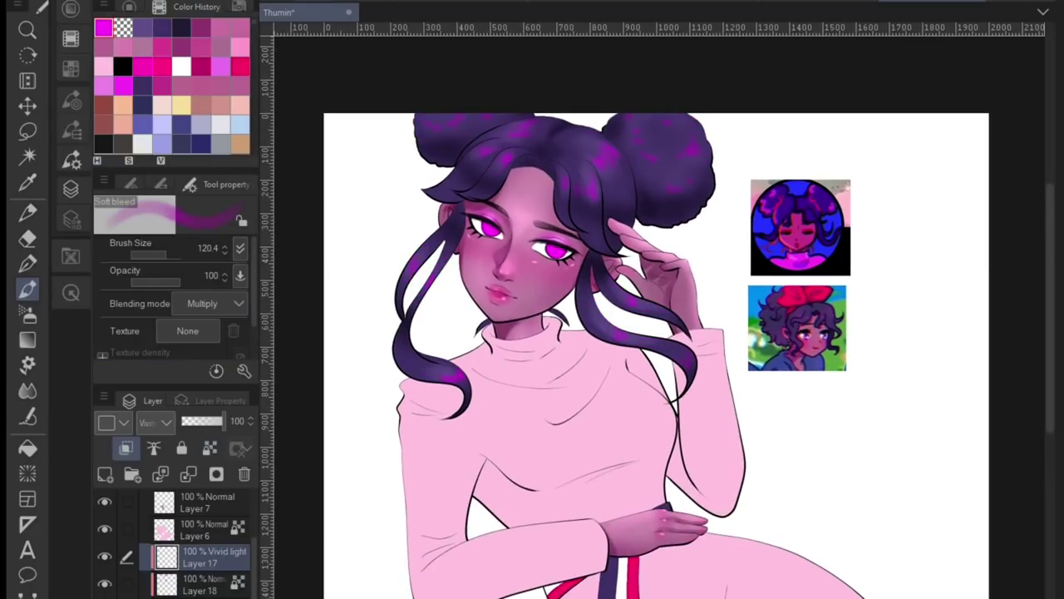
scroll(591, 153, "up", 2)
key("j")
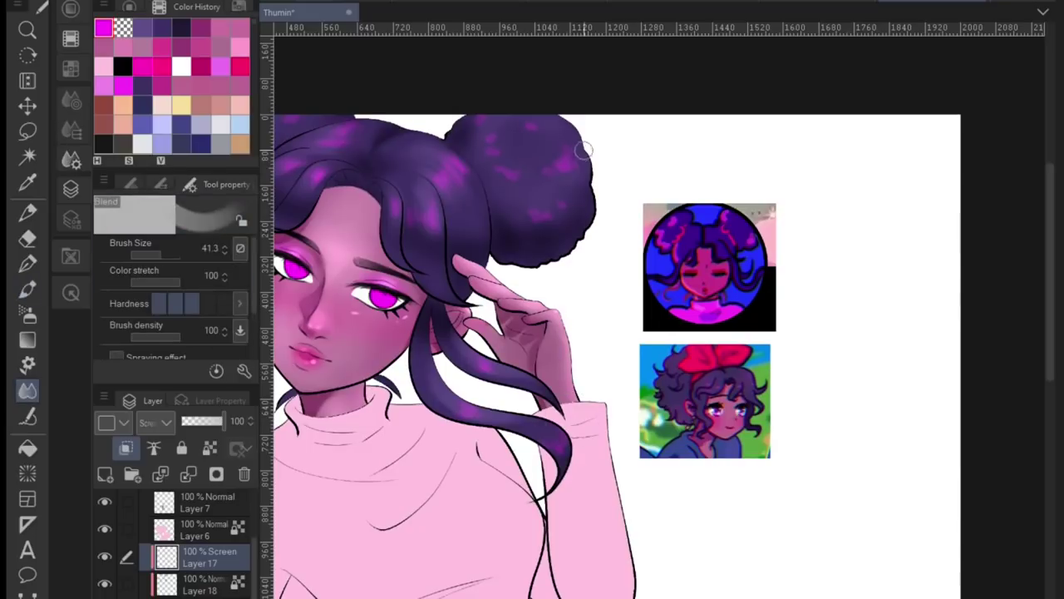
scroll(582, 152, "down", 2)
scroll(582, 152, "up", 2)
Rework the multiply hair shadows with the Watery brush and blend them using Running color on fiber at size 40.
key("b")
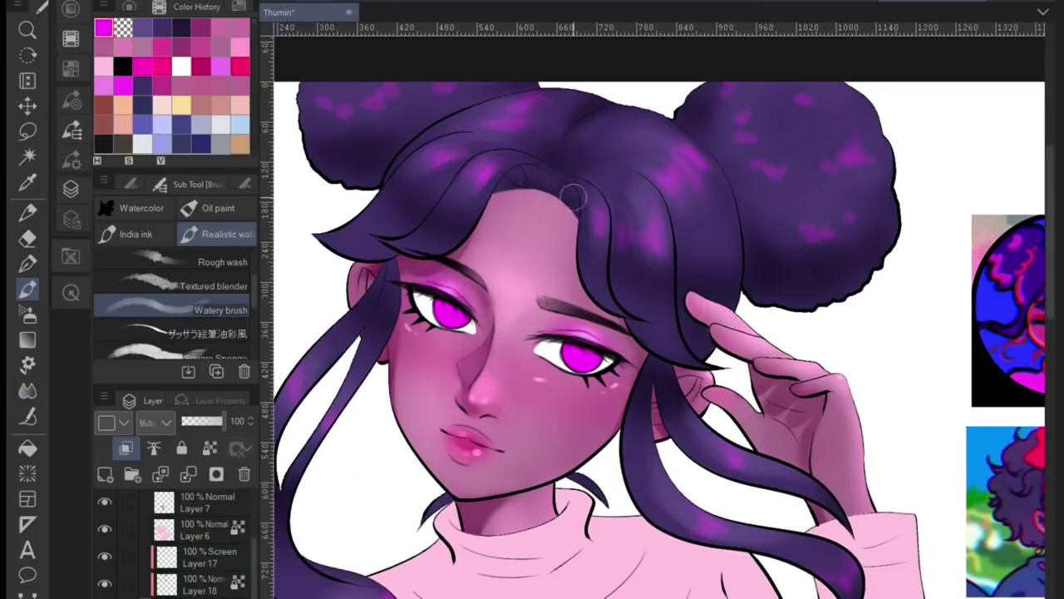
scroll(563, 185, "up", 2)
key("j")
scroll(570, 221, "down", 3)
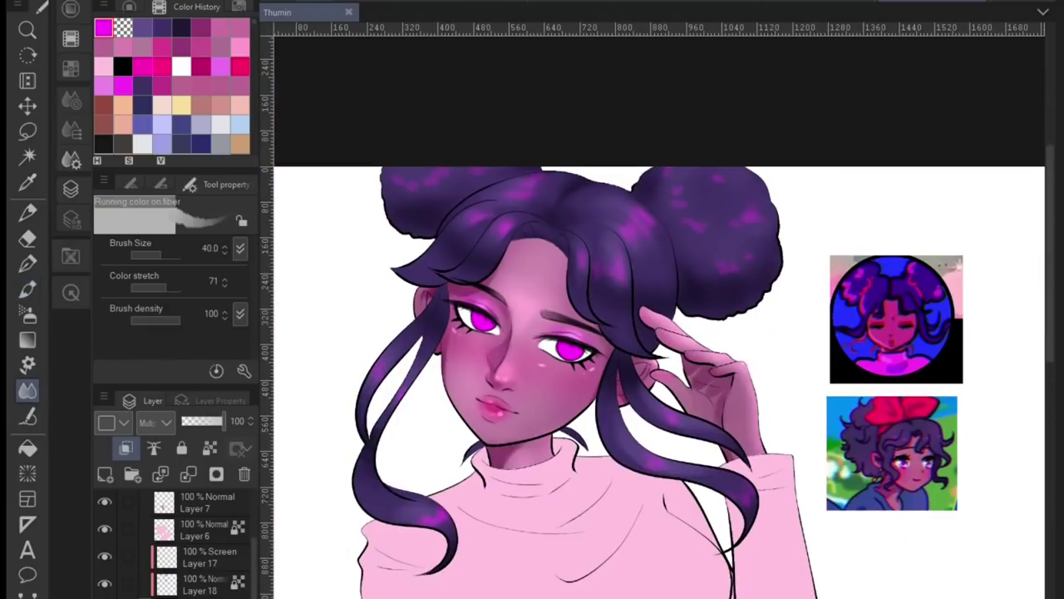
Add a new clipped layer above the Screen hair layer and sample a pale lavender for the hair highlights.
left_click(105, 473)
scroll(582, 249, "up", 3)
left_click(487, 72, "alt")
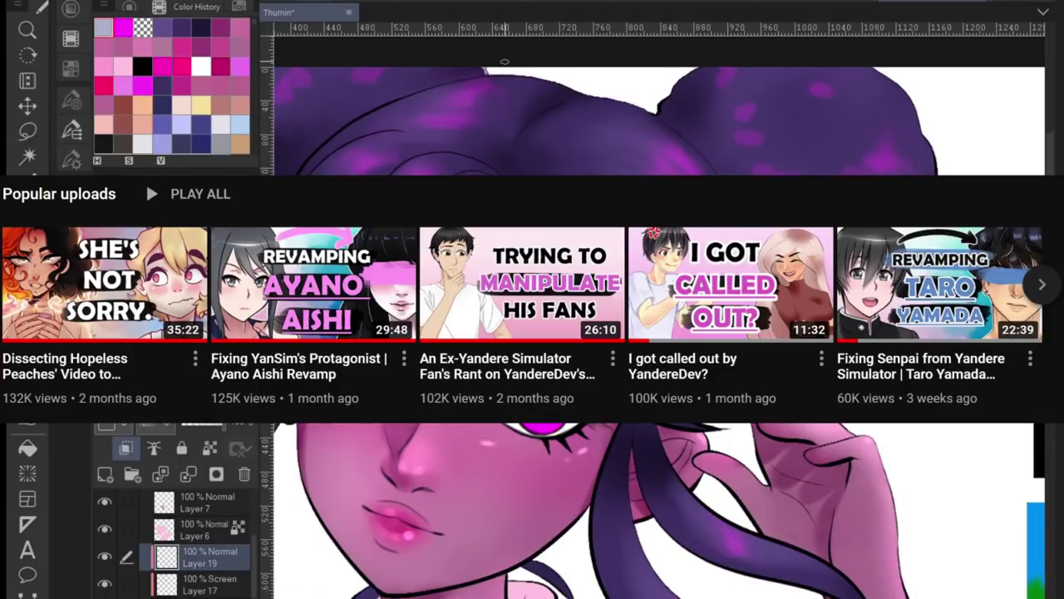
scroll(582, 249, "down", 2)
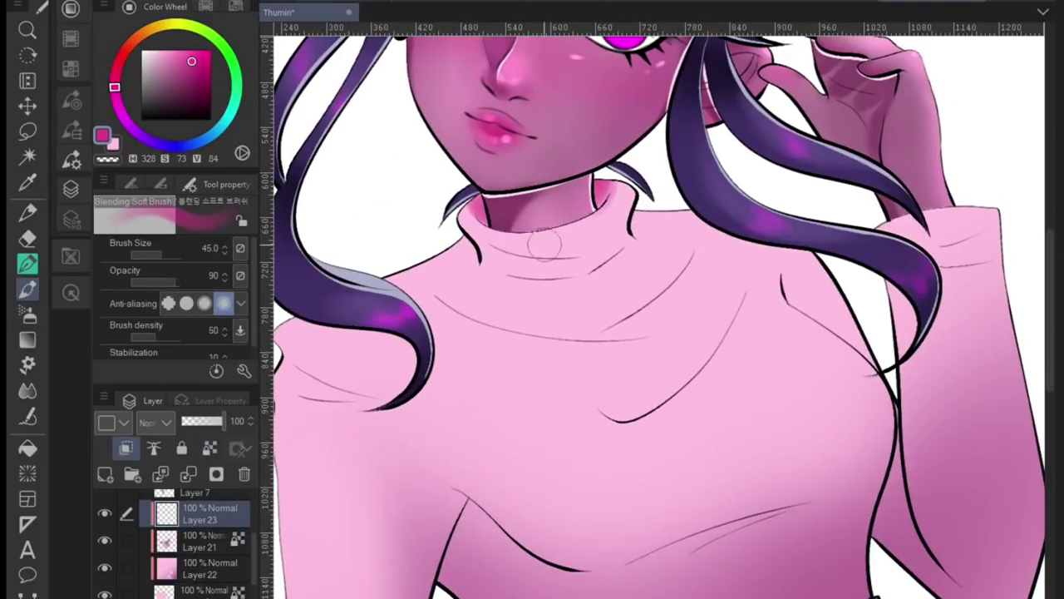
Paint pink fold shadows (H 328, S 73, V 84) on the turtleneck collar, chest and shoulder using Blending Soft Brush at size 45.
left_click_drag(486, 258, 681, 205)
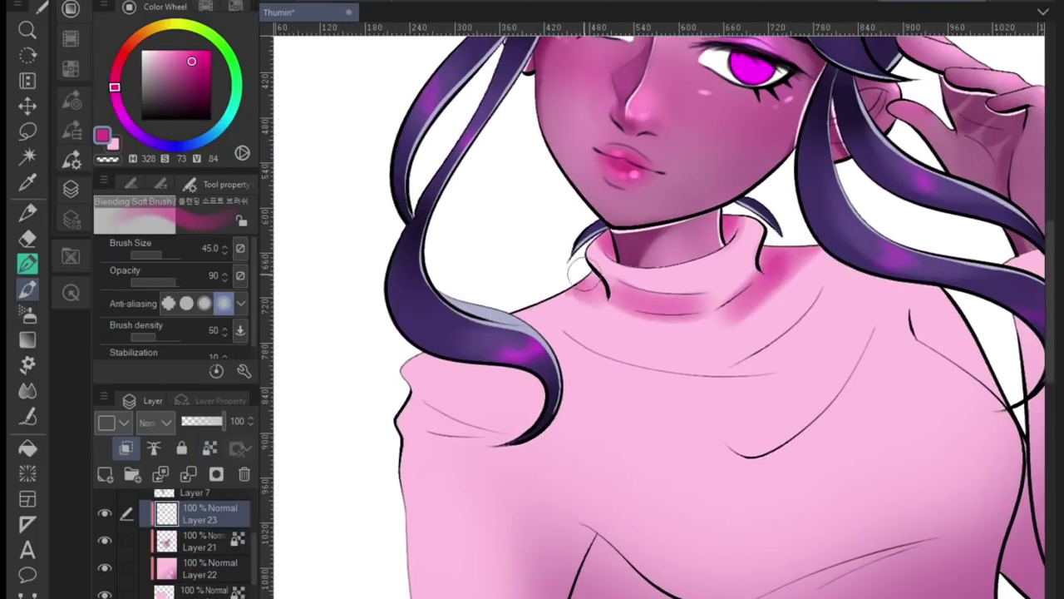
left_click_drag(582, 287, 707, 328)
left_click_drag(832, 266, 690, 416)
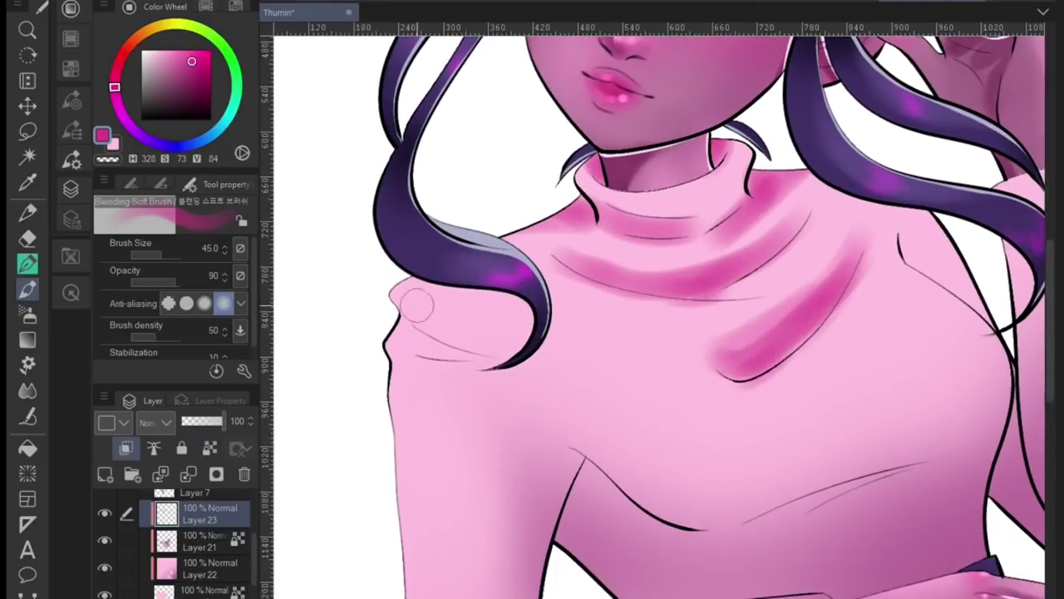
left_click_drag(416, 304, 499, 332)
left_click_drag(465, 299, 573, 382)
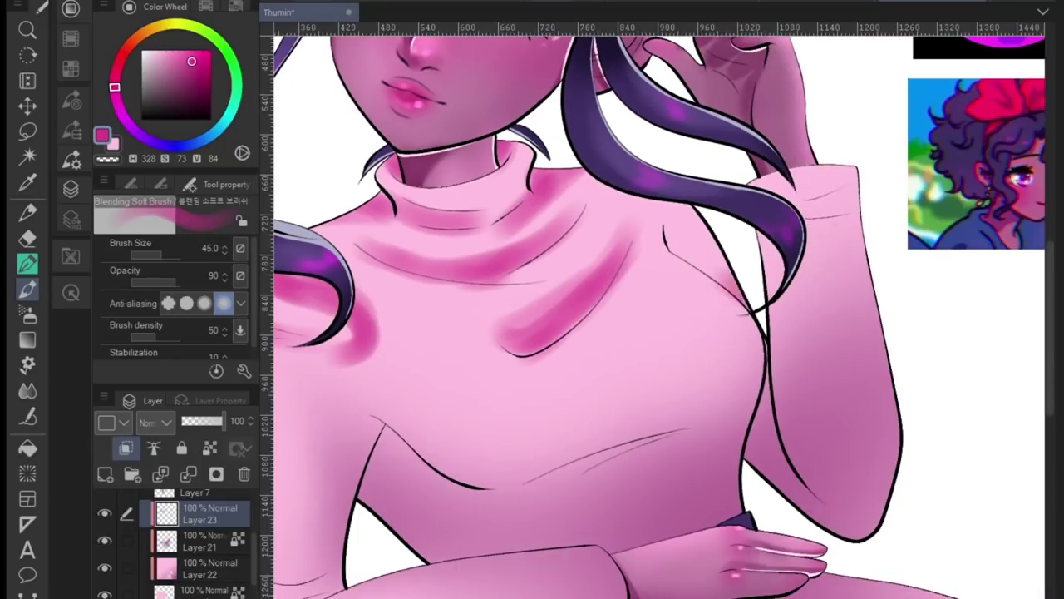
Shade the underside of the raised sleeve's elbow and fill the torso below the bust with the same deep pink.
left_click_drag(865, 516, 742, 280)
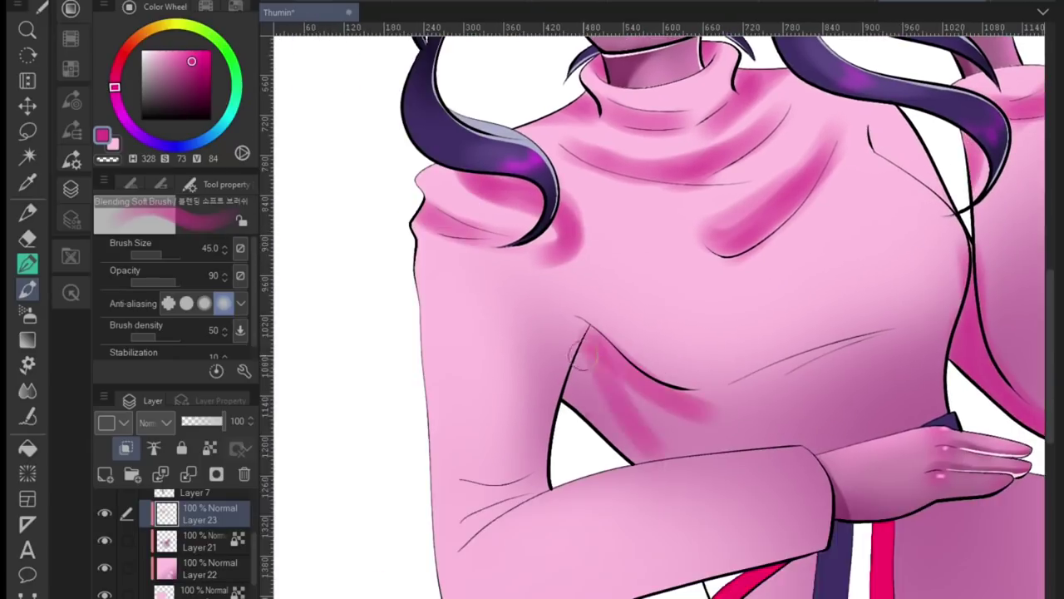
left_click_drag(665, 368, 581, 416)
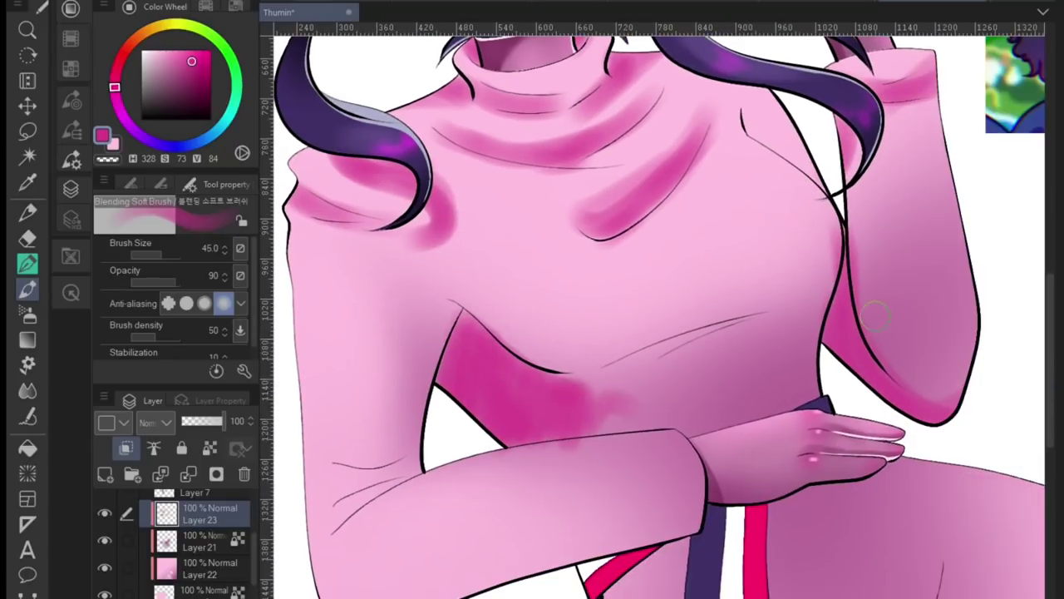
left_click_drag(565, 350, 748, 333)
left_click_drag(582, 366, 798, 349)
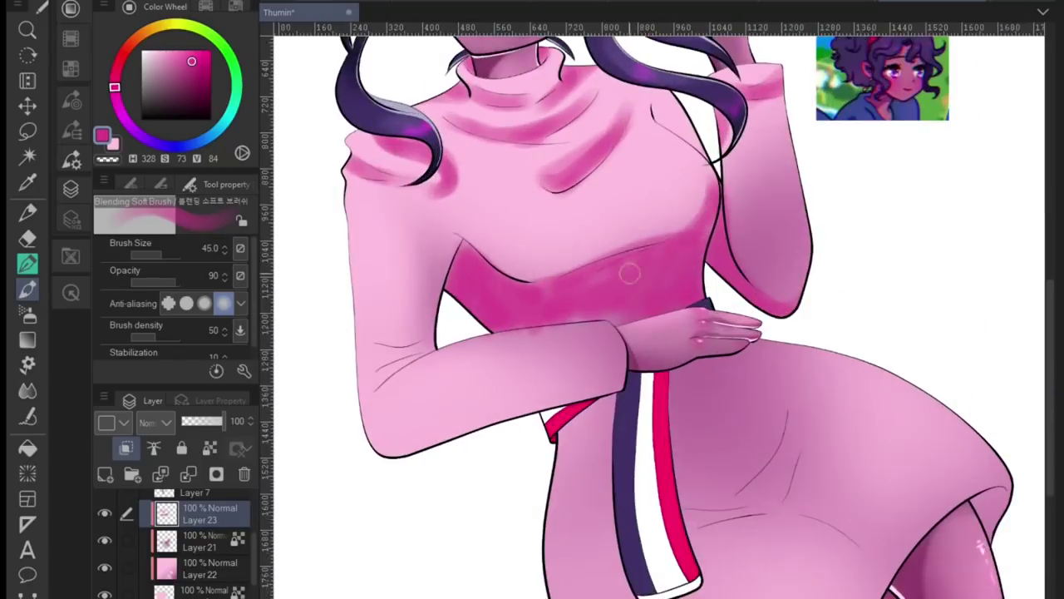
Paint deep pink fold shadows on the bent arm's sleeve, along its lower edge, and beside the raised arm's shoulder.
left_click_drag(440, 208, 408, 274)
mouse_move(482, 320)
left_mouse_down()
mouse_move(416, 382)
mouse_move(632, 382)
left_mouse_up()
left_click_drag(723, 112, 675, 98)
Paint deep pink shadows on the skirt beside the striped sash and along the crease lines across the hip and thigh.
scroll(582, 333, "up", 2)
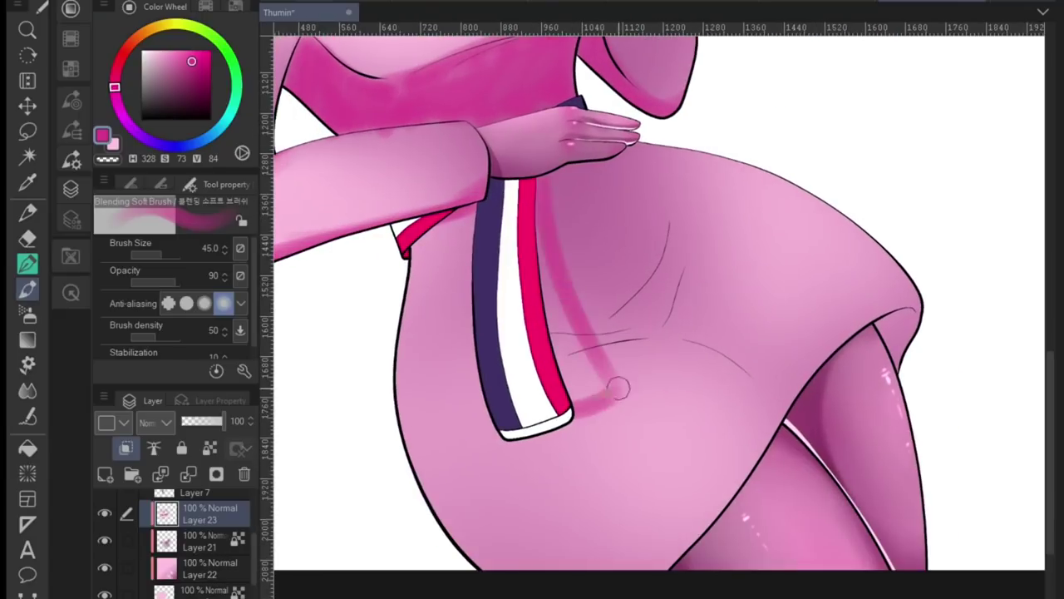
left_click_drag(565, 216, 590, 407)
mouse_move(674, 233)
left_mouse_down()
mouse_move(615, 324)
mouse_move(665, 349)
left_mouse_up()
left_click_drag(598, 366, 732, 316)
left_click_drag(781, 282, 690, 391)
left_click_drag(723, 233, 698, 332)
scroll(699, 333, "down", 3)
scroll(698, 274, "up", 3)
Smooth the sweater's pink shadows with the Blend tool, reducing its size to 53.9 for the bent arm's sleeve.
key("j")
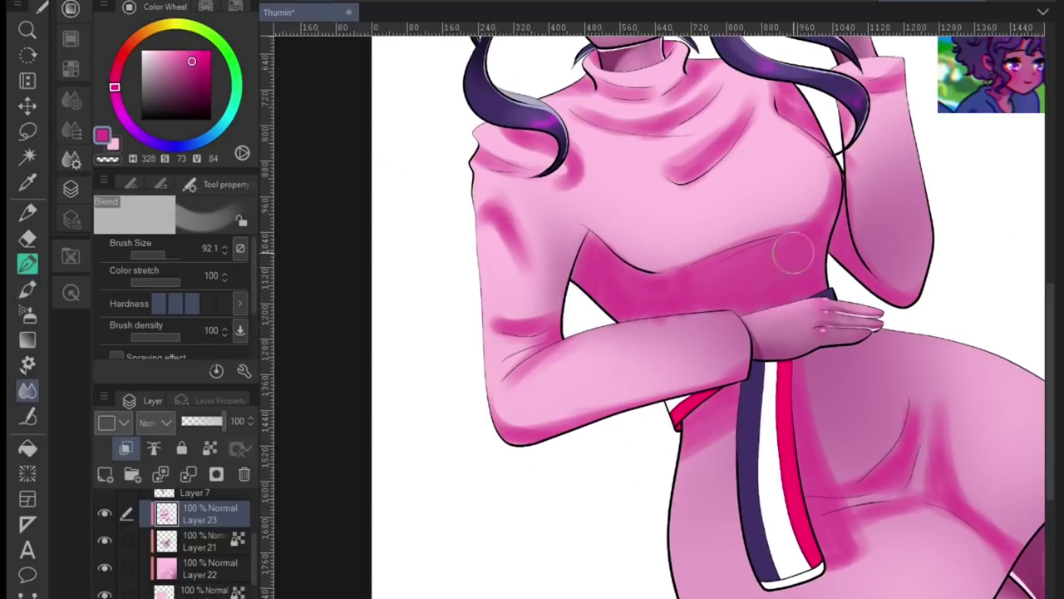
scroll(902, 257, "down", 2)
key("bracketleft")
key("bracketleft")
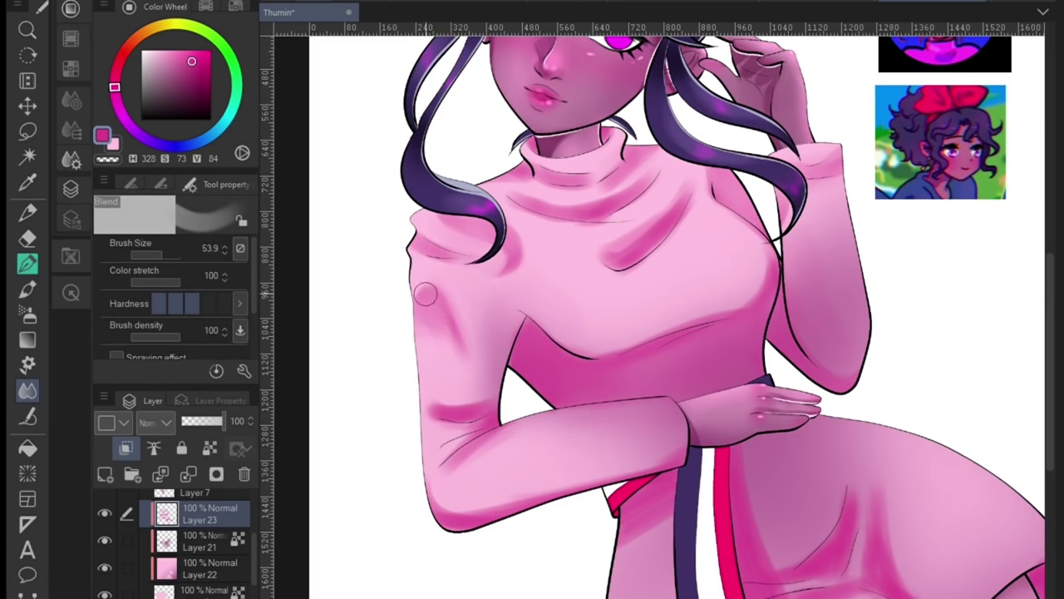
left_click_drag(413, 349, 474, 343)
scroll(577, 167, "up", 2)
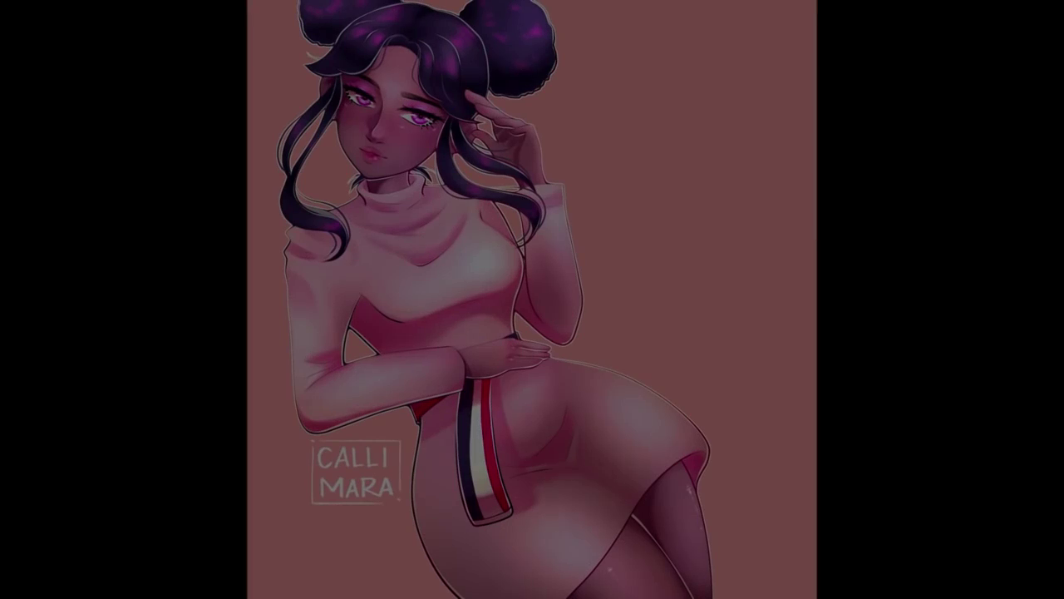